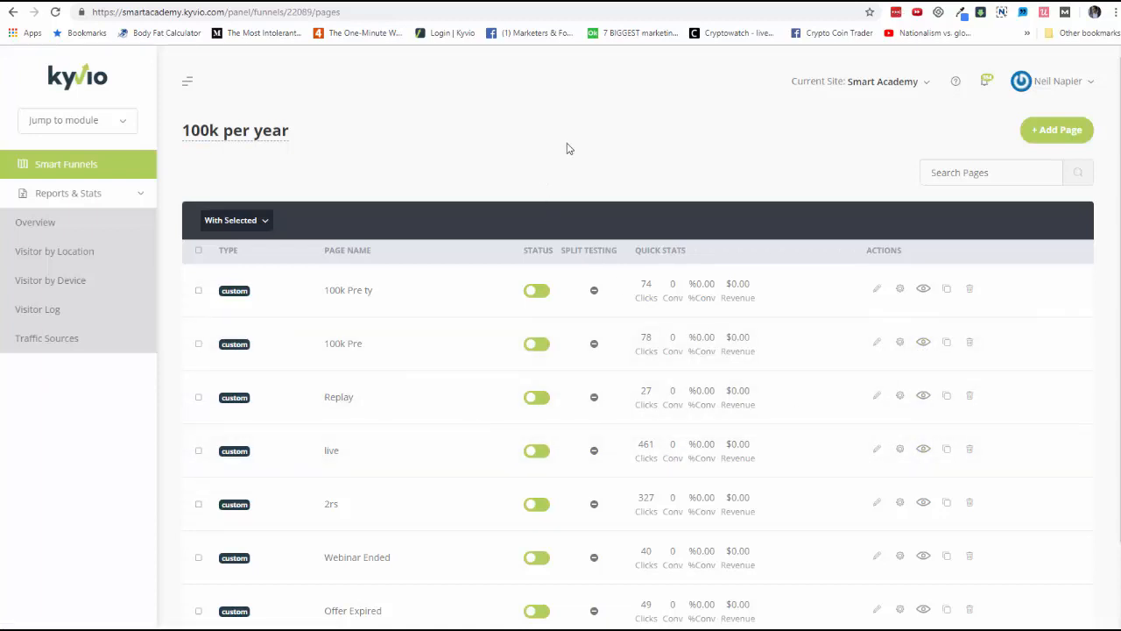
Step: Look through the page lists of the Keto Test Funnel, the opt-in funnel and Membership Accelerator, and open the Smart Funnels overview
{"action": "left_click", "coordinate": [404, 1]}
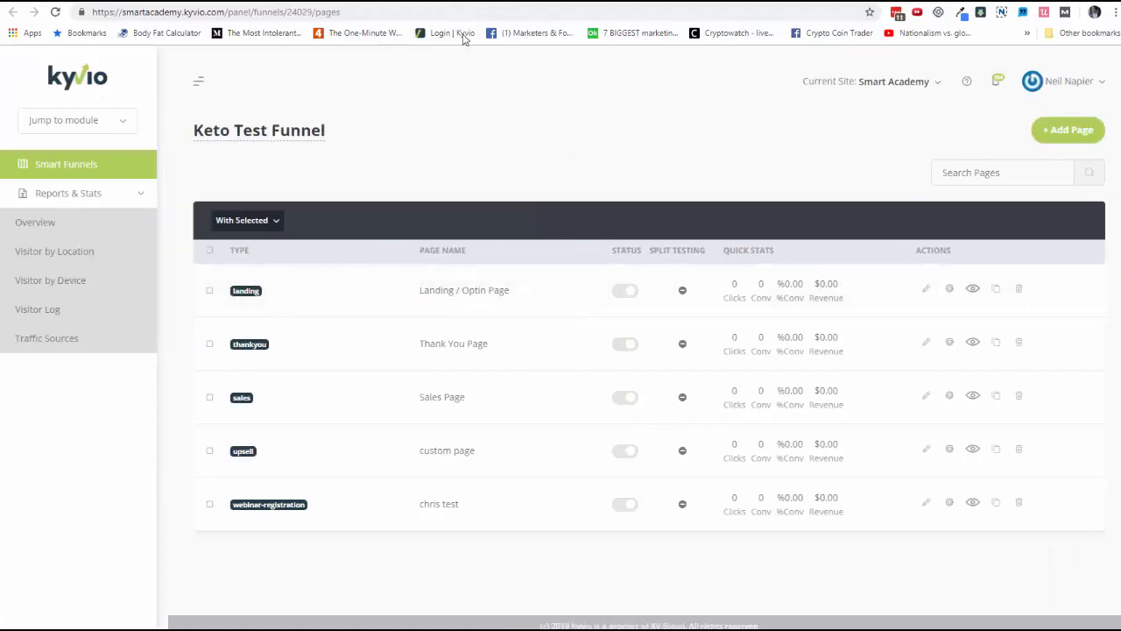
{"action": "left_click", "coordinate": [451, 3]}
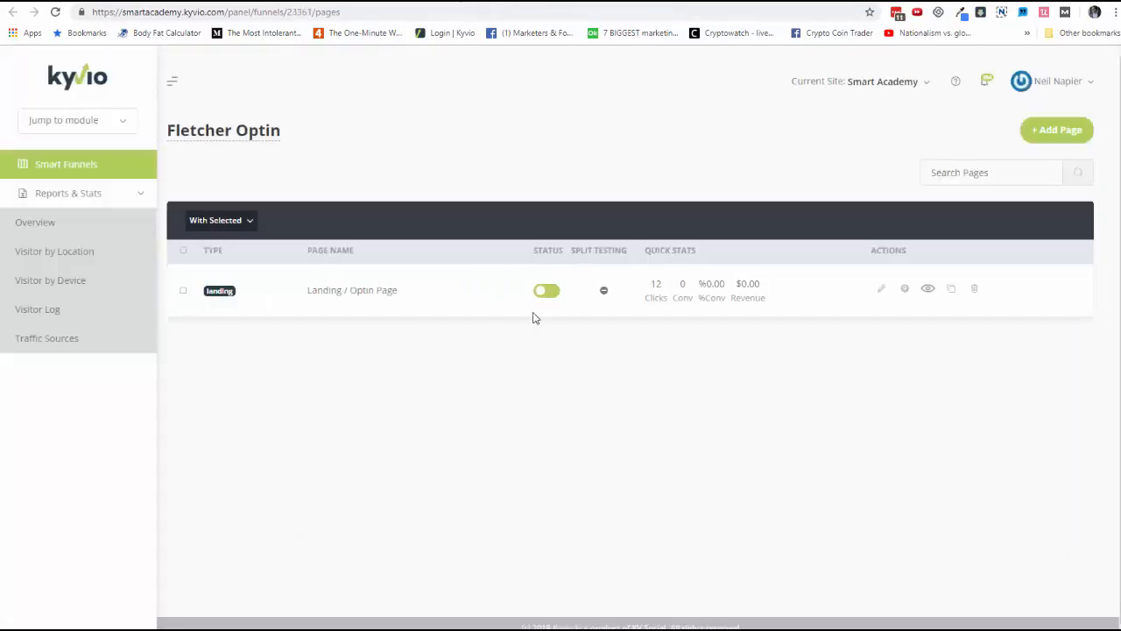
{"action": "left_click", "coordinate": [705, 4]}
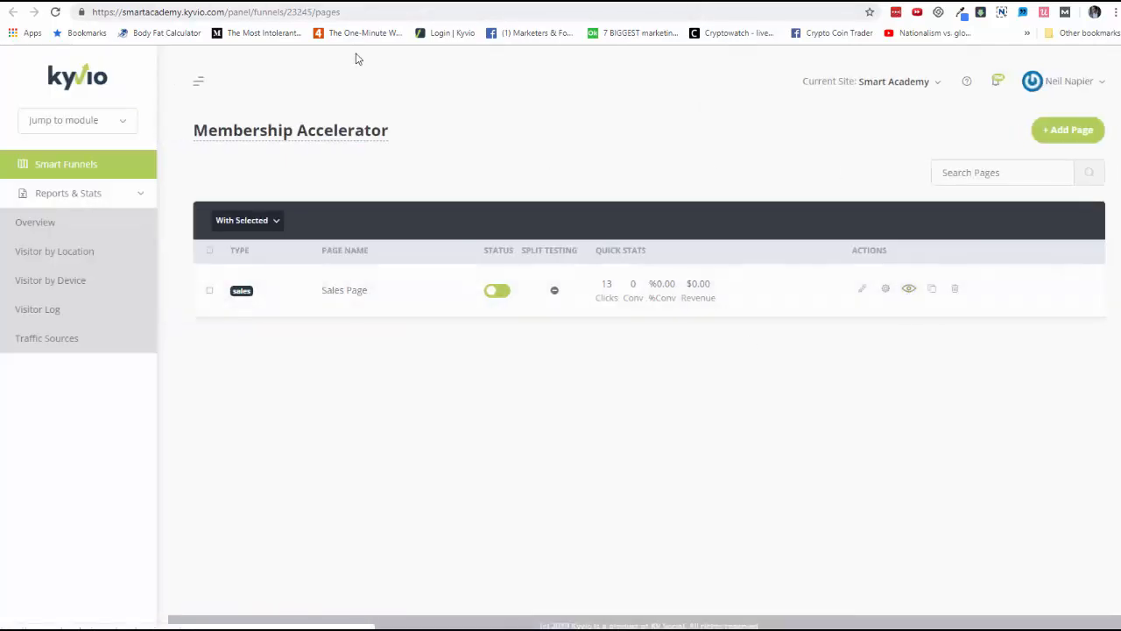
{"action": "left_click", "coordinate": [309, 5]}
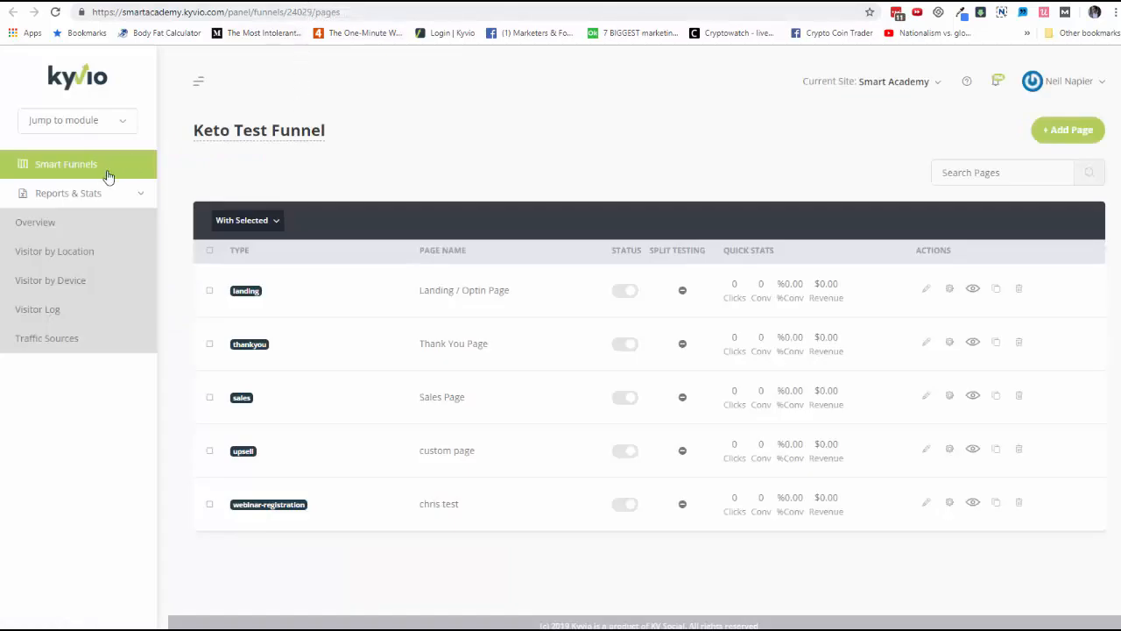
{"action": "left_click", "coordinate": [107, 175]}
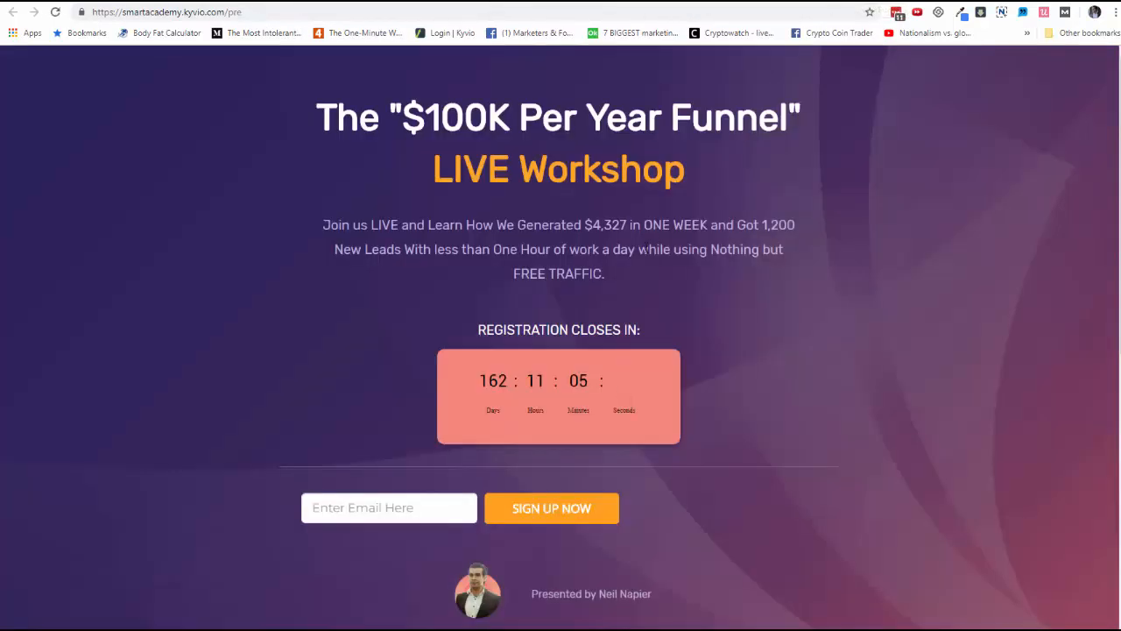
Step: Examine the "$100K Per Year Funnel" live workshop registration page, including its countdown, sign-up form and 3 Secrets section
{"action": "scroll", "coordinate": [663, 293], "scroll_direction": "down", "scroll_amount": 3}
{"action": "scroll", "coordinate": [664, 296], "scroll_direction": "down", "scroll_amount": 2}
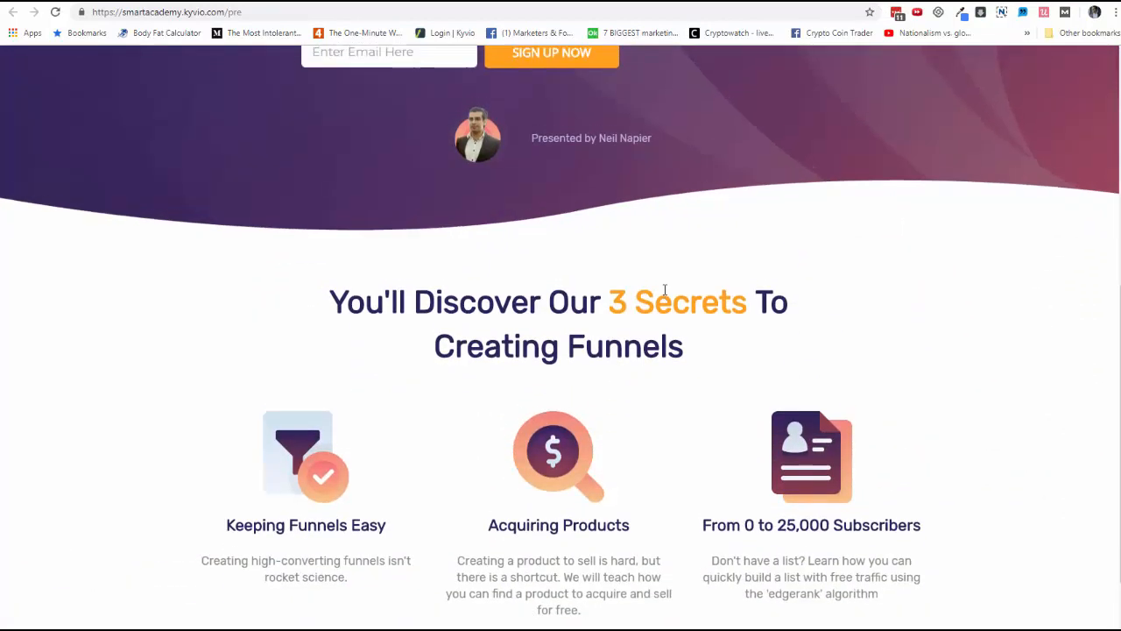
{"action": "scroll", "coordinate": [470, 377], "scroll_direction": "up", "scroll_amount": 5}
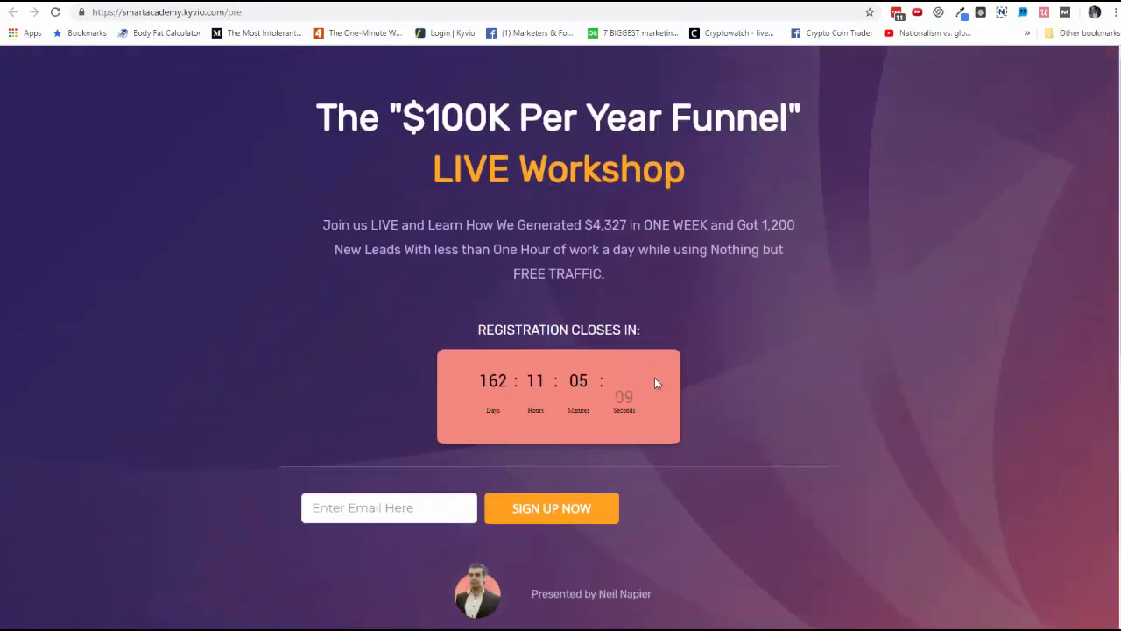
{"action": "scroll", "coordinate": [657, 378], "scroll_direction": "down", "scroll_amount": 1}
{"action": "scroll", "coordinate": [659, 378], "scroll_direction": "up", "scroll_amount": 1}
{"action": "scroll", "coordinate": [662, 375], "scroll_direction": "down", "scroll_amount": 2}
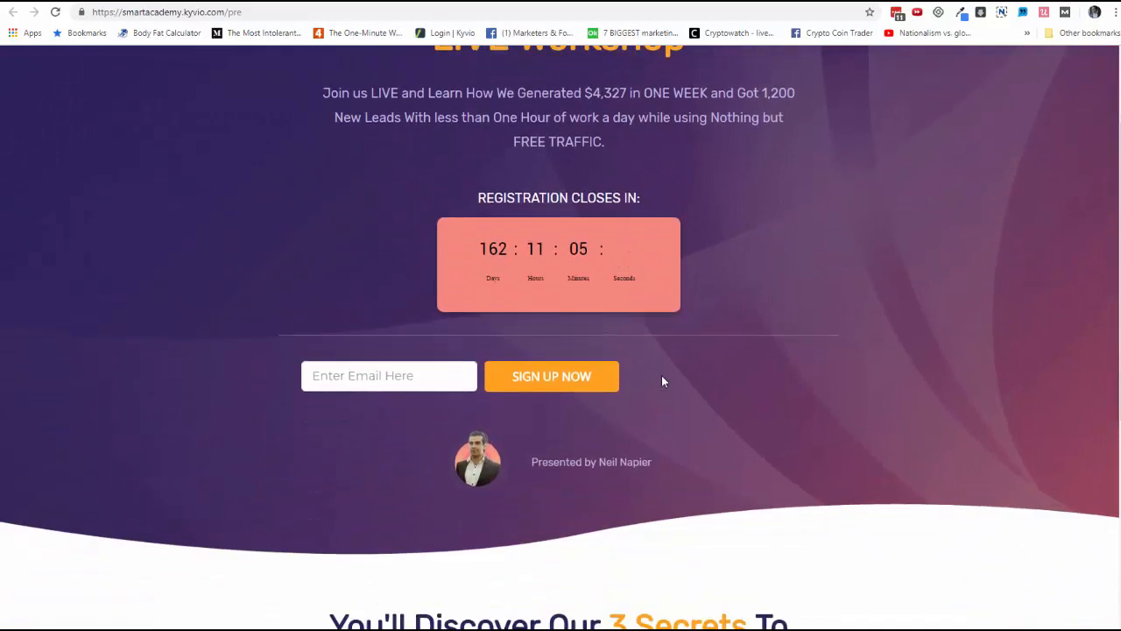
{"action": "scroll", "coordinate": [661, 375], "scroll_direction": "up", "scroll_amount": 2}
{"action": "scroll", "coordinate": [706, 408], "scroll_direction": "down", "scroll_amount": 4}
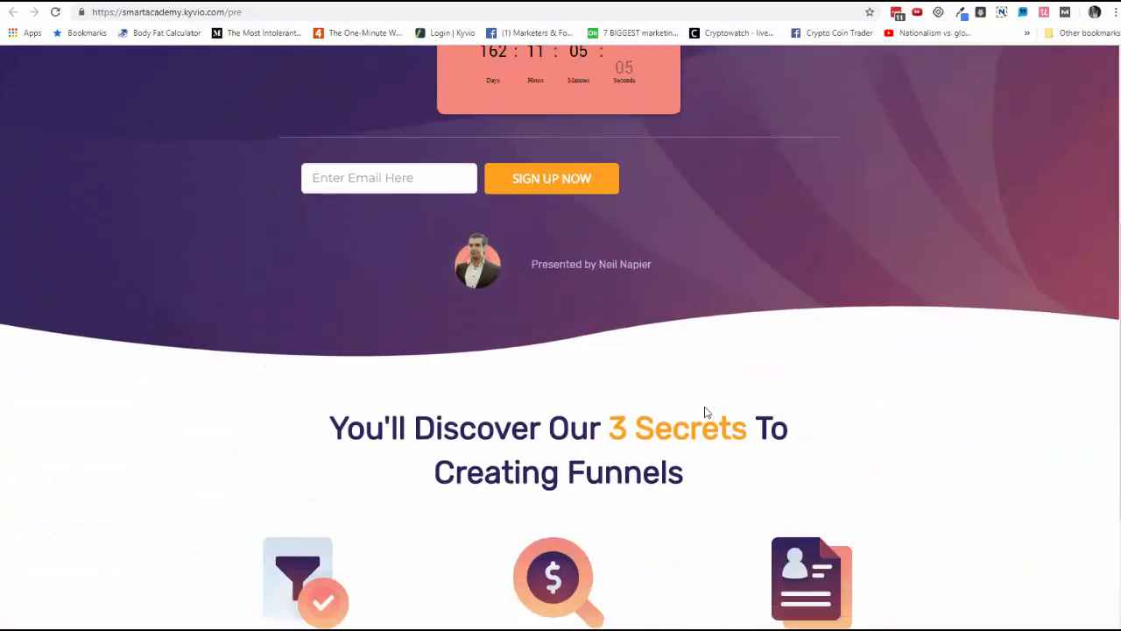
{"action": "scroll", "coordinate": [701, 406], "scroll_direction": "down", "scroll_amount": 3}
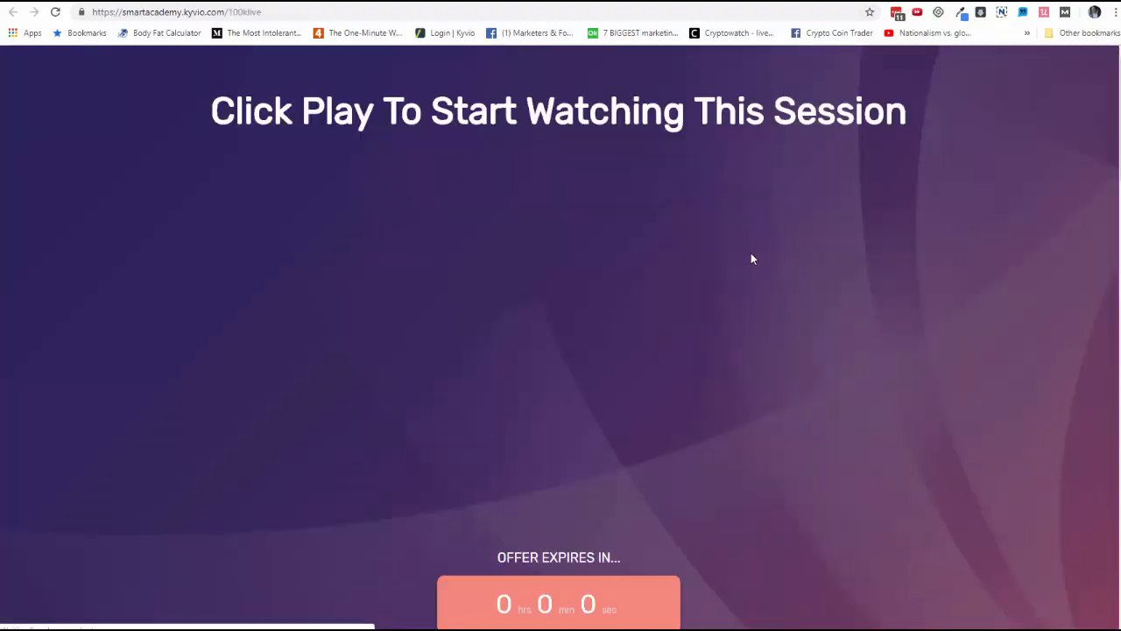
Step: Review the 100klive session page and the items listed under Offer Includes
{"action": "scroll", "coordinate": [750, 261], "scroll_direction": "down", "scroll_amount": 2}
{"action": "scroll", "coordinate": [751, 263], "scroll_direction": "down", "scroll_amount": 15}
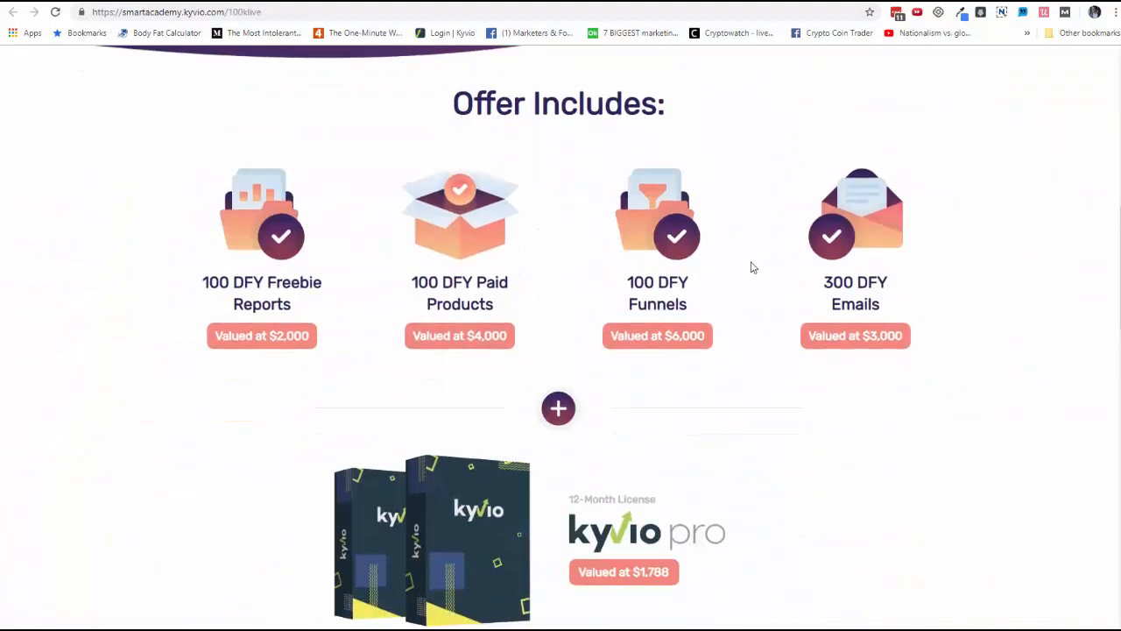
{"action": "scroll", "coordinate": [752, 280], "scroll_direction": "down", "scroll_amount": 5}
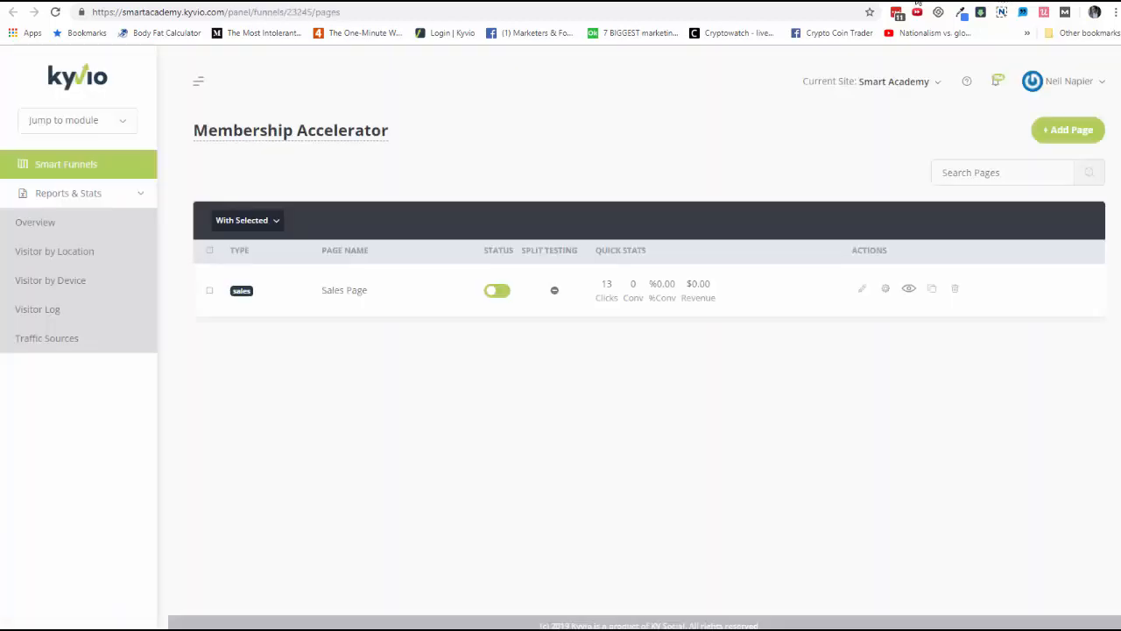
Step: Open the published Membership Accelerator sales page and read through it down to its footer
{"action": "left_click", "coordinate": [918, 2]}
{"action": "scroll", "coordinate": [596, 271], "scroll_direction": "down", "scroll_amount": 5}
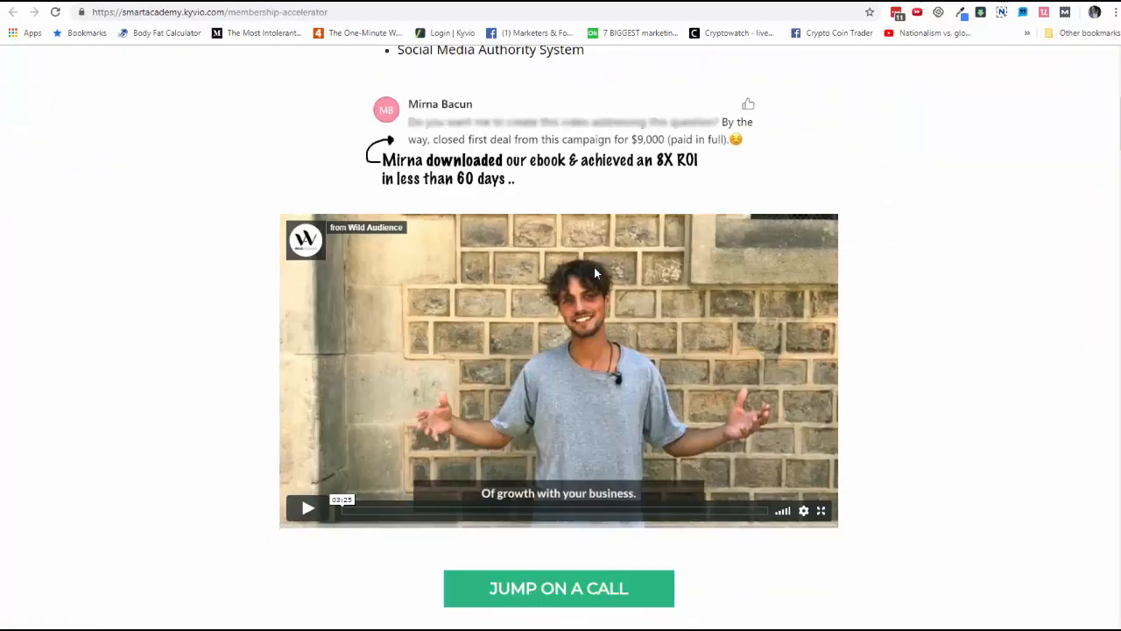
{"action": "scroll", "coordinate": [594, 275], "scroll_direction": "down", "scroll_amount": 12}
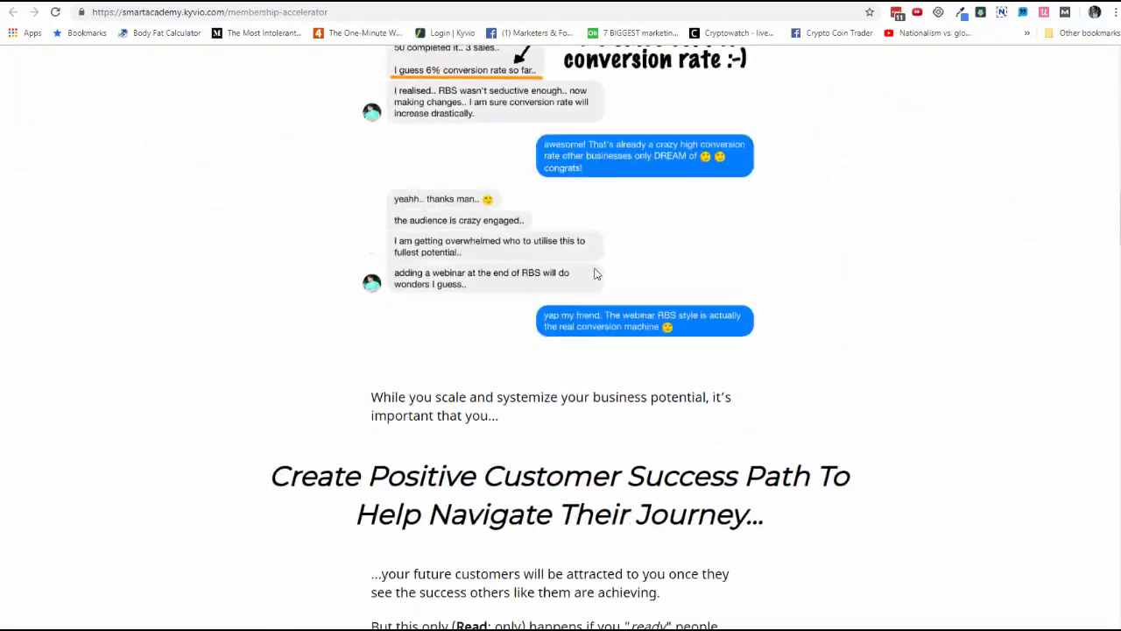
{"action": "scroll", "coordinate": [594, 274], "scroll_direction": "down", "scroll_amount": 11}
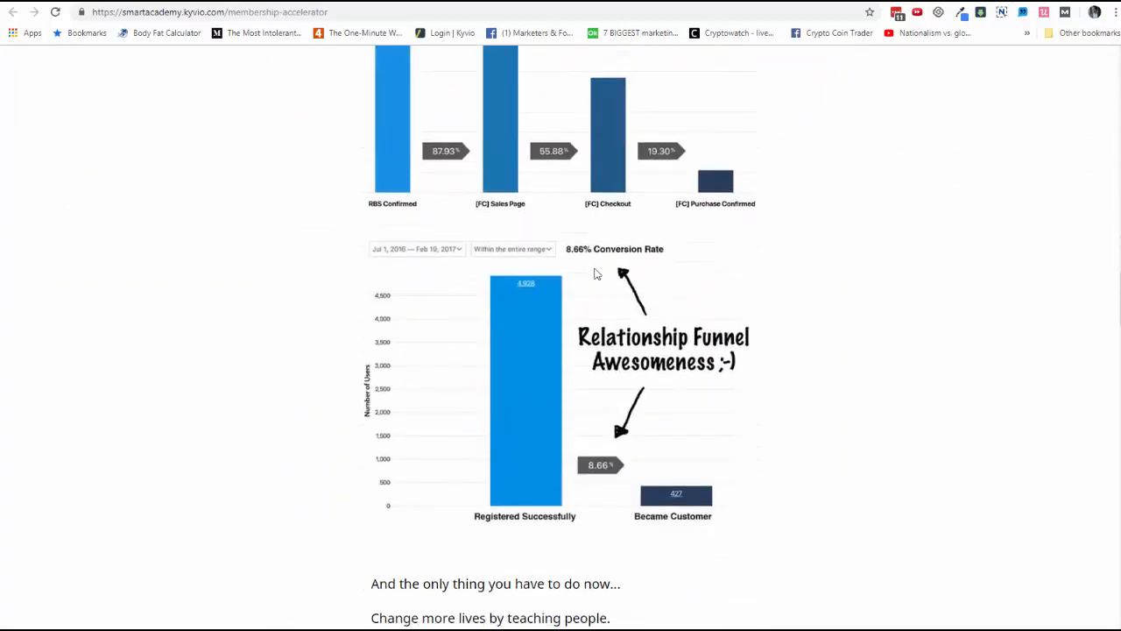
{"action": "scroll", "coordinate": [594, 274], "scroll_direction": "down", "scroll_amount": 20}
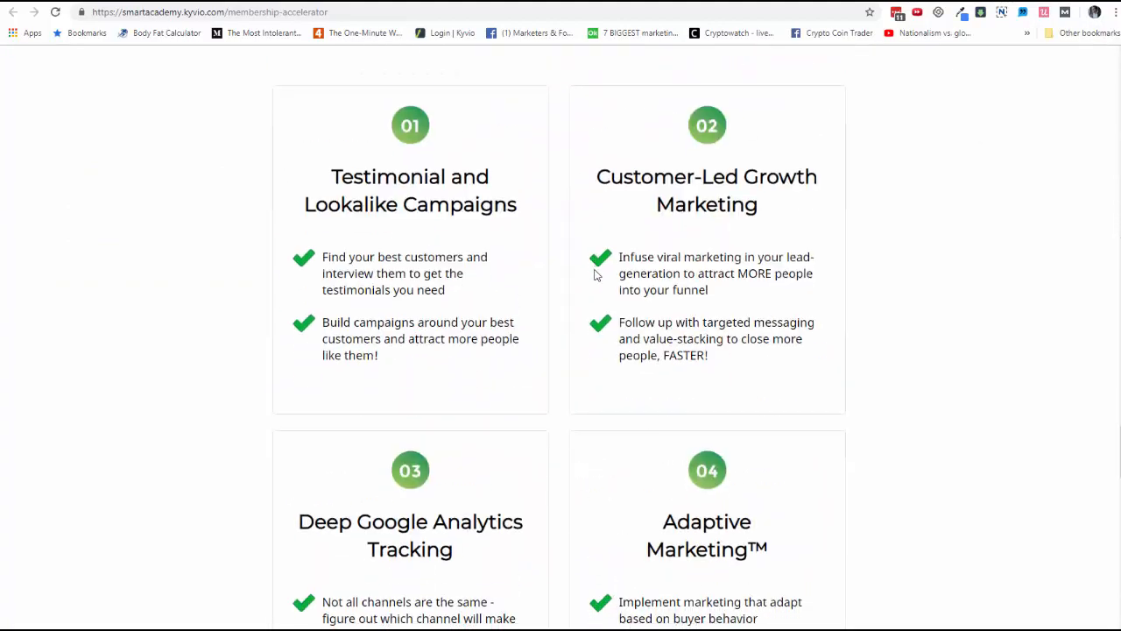
{"action": "scroll", "coordinate": [594, 275], "scroll_direction": "down", "scroll_amount": 18}
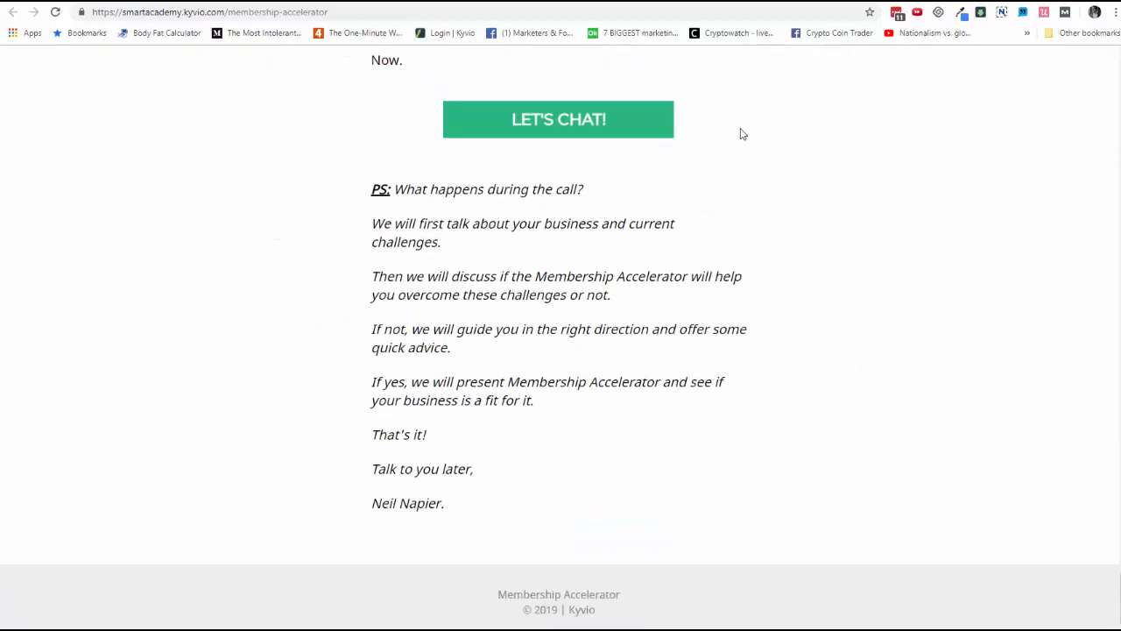
Step: Start a new Webinar Funnel from the Funnel Overview, keep its four default pages and continue to the template choice
{"action": "left_click", "coordinate": [672, 2]}
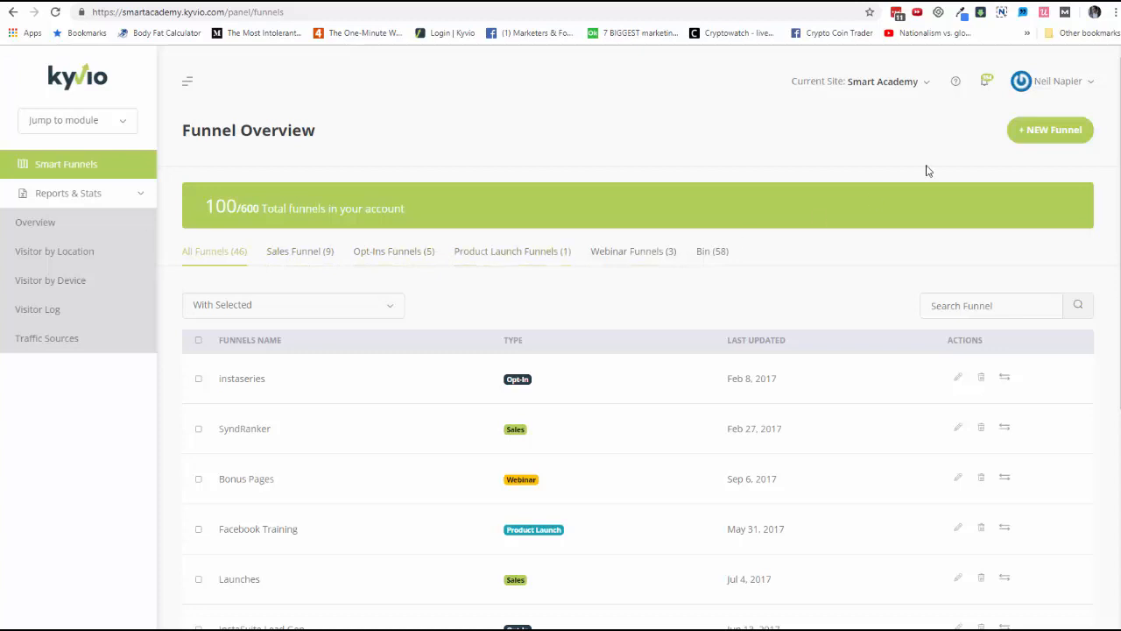
{"action": "left_click", "coordinate": [1067, 135]}
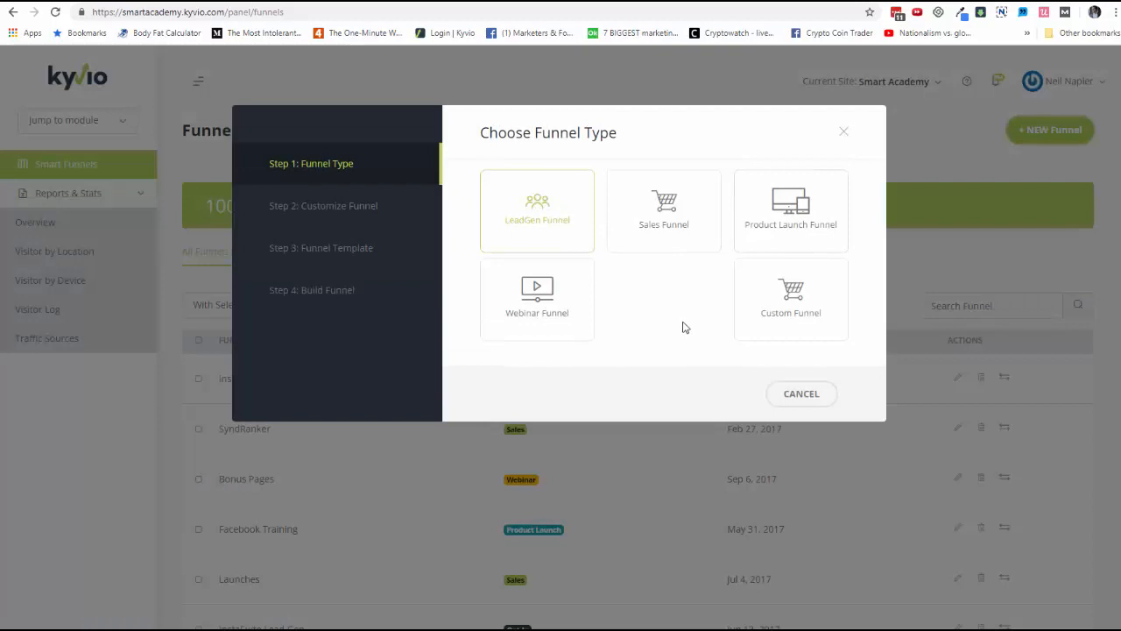
{"action": "left_click", "coordinate": [558, 302]}
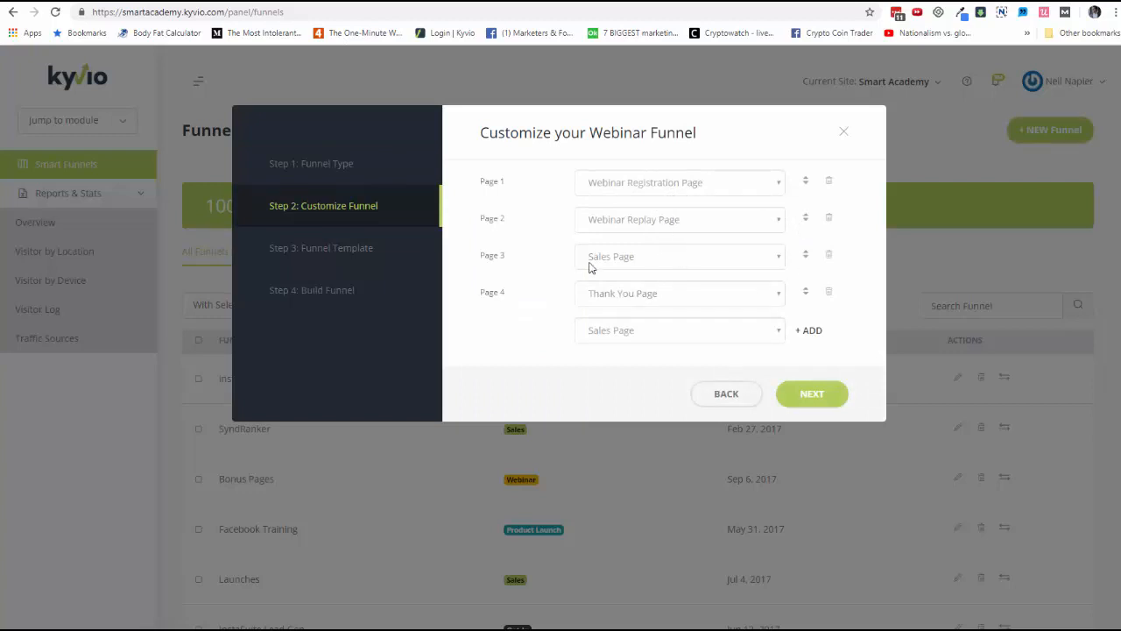
{"action": "left_click", "coordinate": [749, 338]}
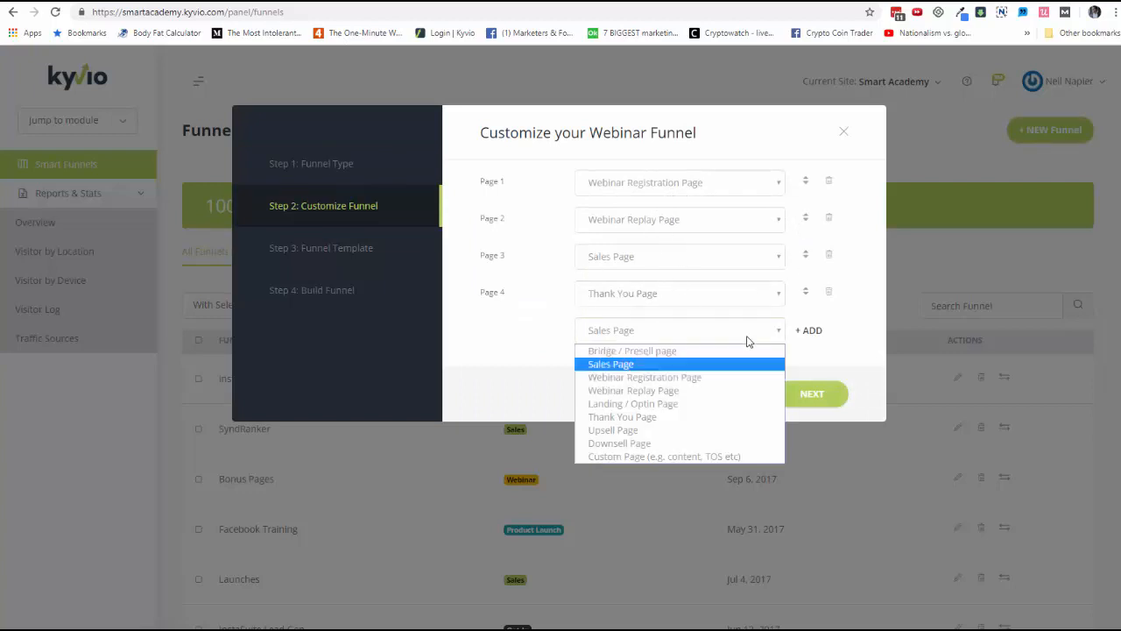
{"action": "left_click", "coordinate": [565, 360]}
{"action": "left_click", "coordinate": [837, 394]}
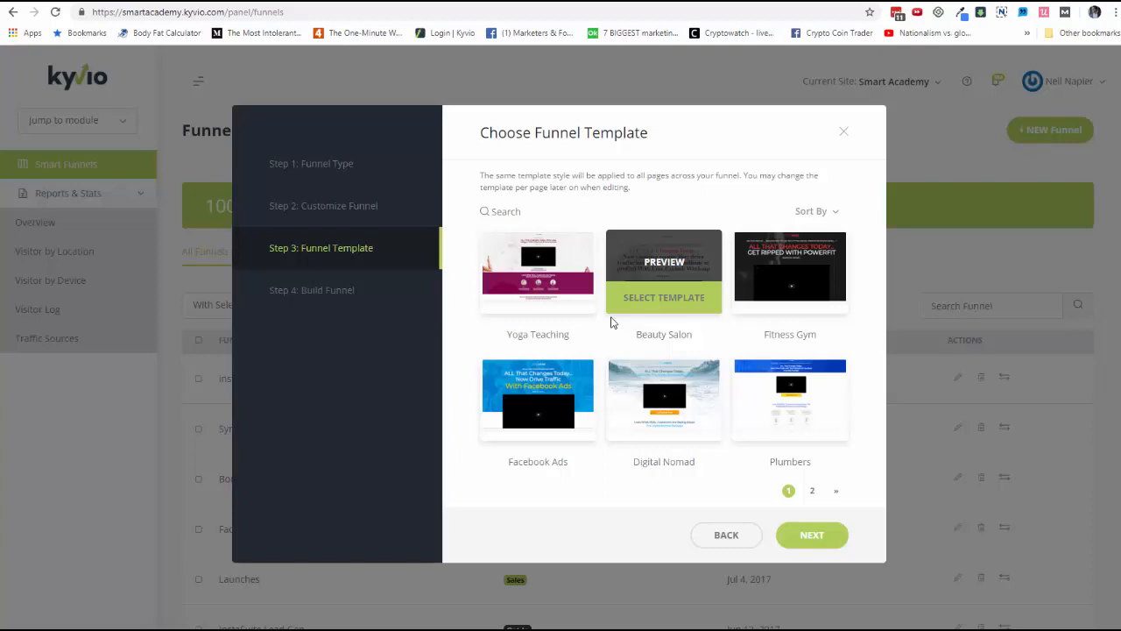
Step: Browse to the fourth page of funnel templates and preview the Fitness template's Bridge / Presell page
{"action": "left_click", "coordinate": [814, 491]}
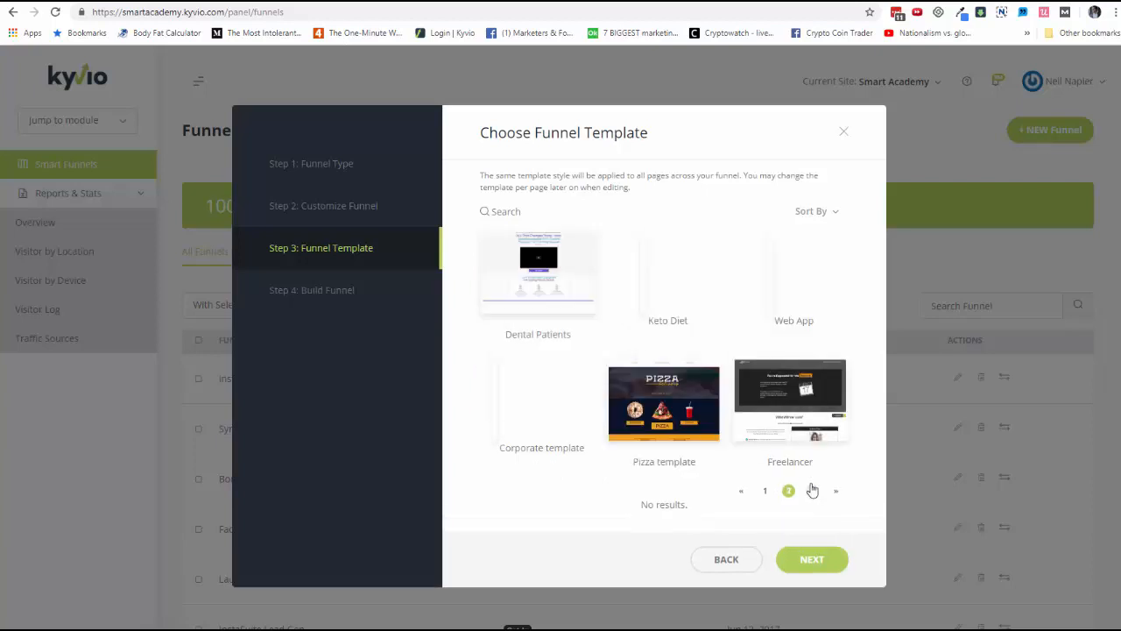
{"action": "left_click", "coordinate": [812, 491]}
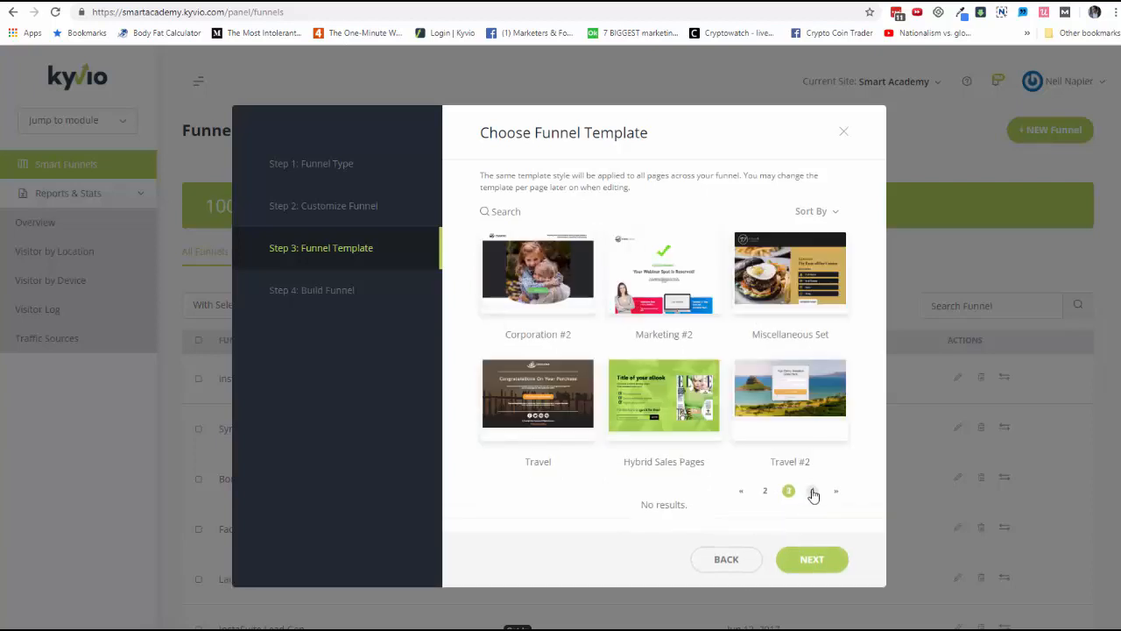
{"action": "left_click", "coordinate": [814, 492]}
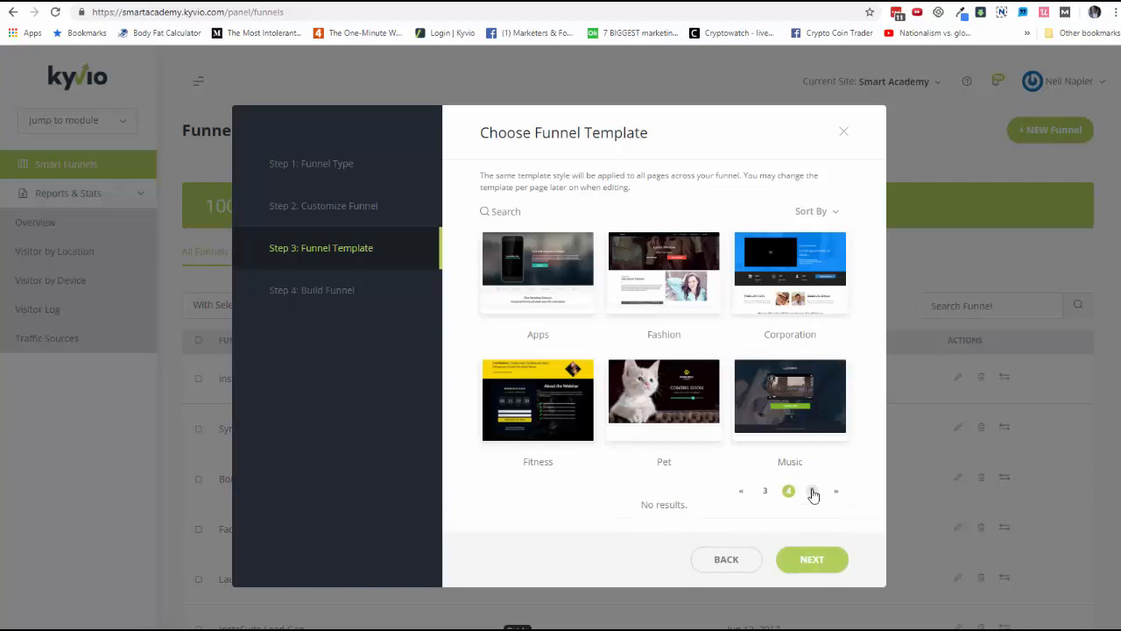
{"action": "left_click", "coordinate": [545, 394]}
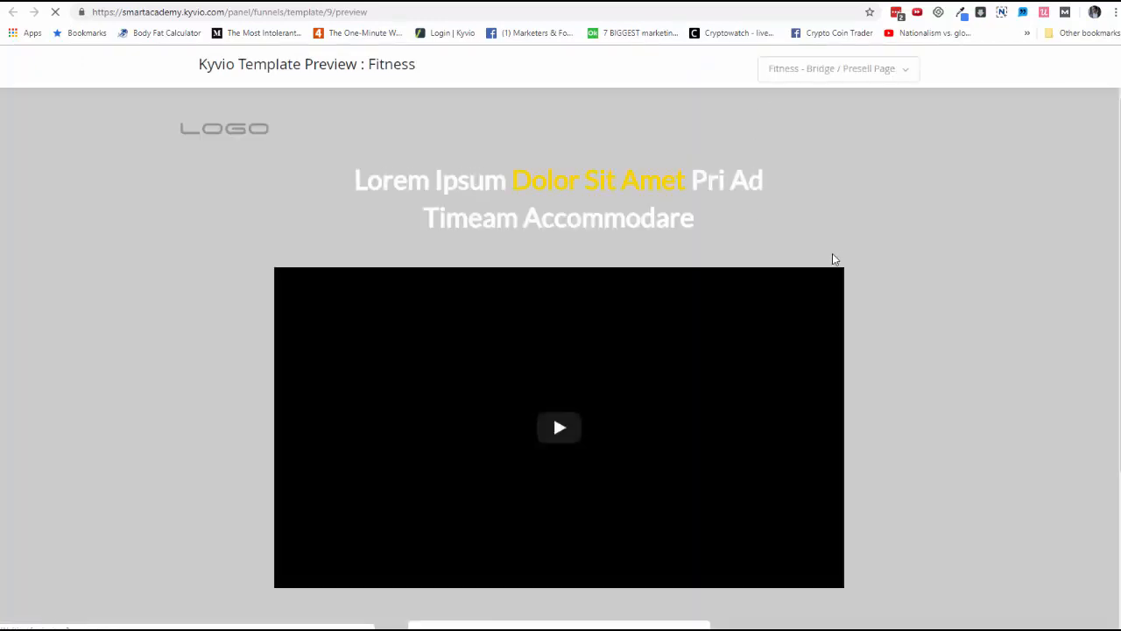
{"action": "scroll", "coordinate": [900, 283], "scroll_direction": "down", "scroll_amount": 3}
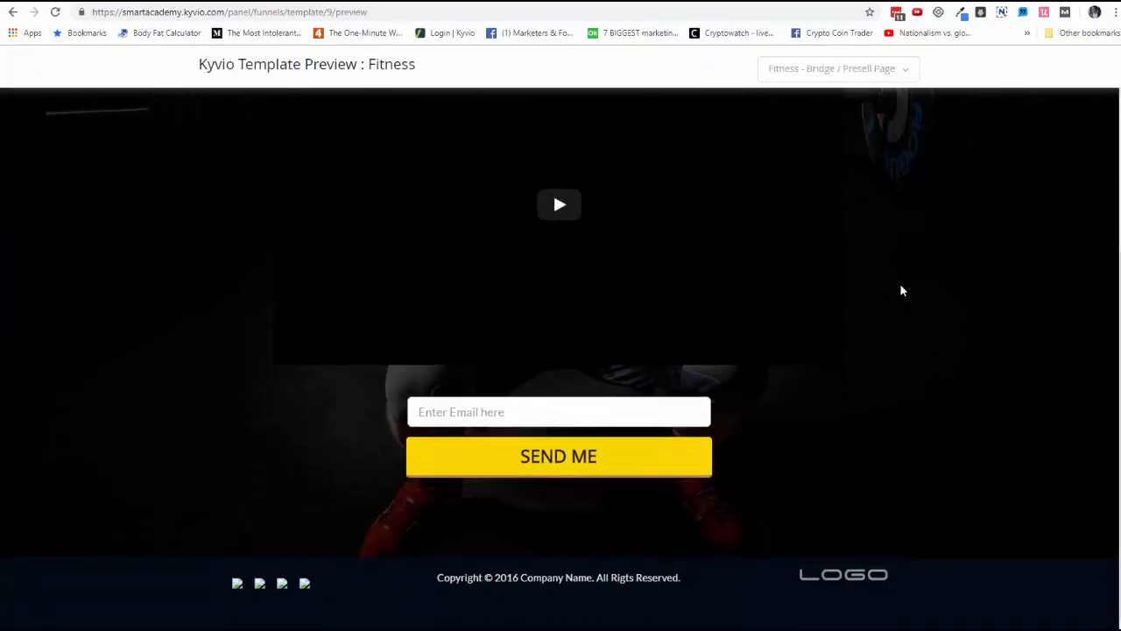
{"action": "scroll", "coordinate": [901, 290], "scroll_direction": "up", "scroll_amount": 3}
Step: Preview the Fitness template's Sales Page and return to the funnel template choice
{"action": "left_click", "coordinate": [876, 70]}
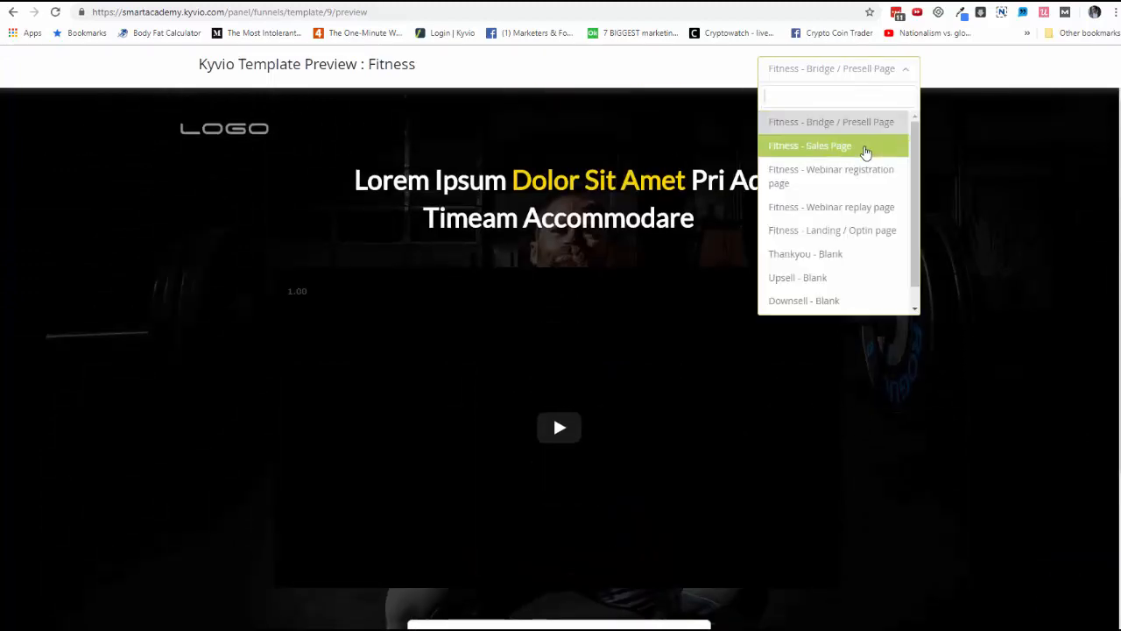
{"action": "left_click", "coordinate": [866, 149]}
{"action": "scroll", "coordinate": [614, 245], "scroll_direction": "down", "scroll_amount": 9}
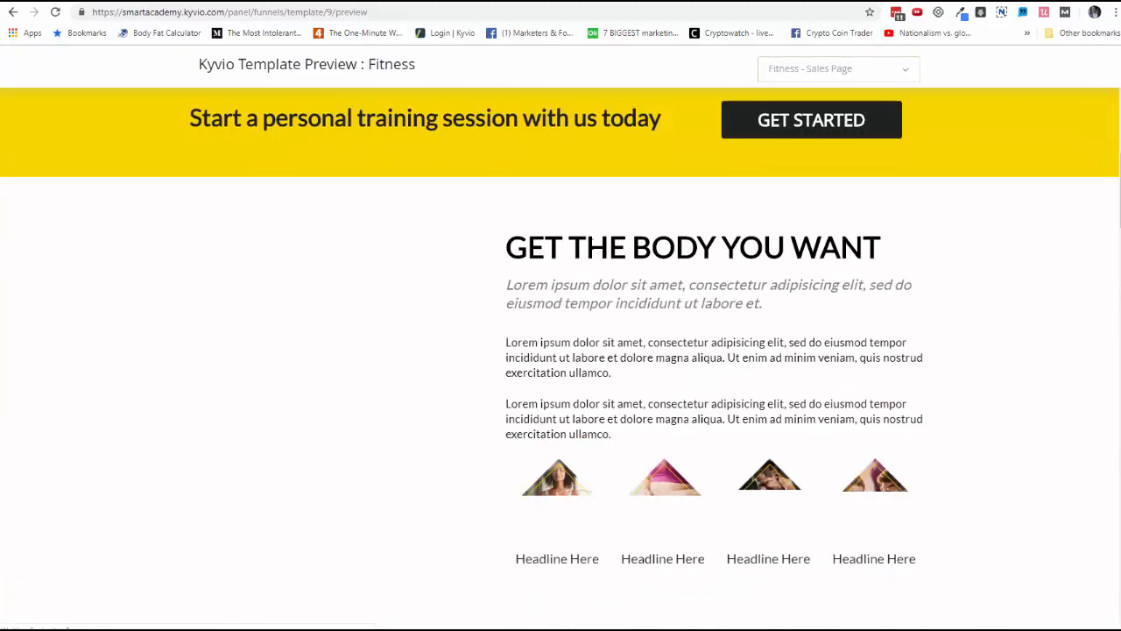
{"action": "scroll", "coordinate": [591, 244], "scroll_direction": "up", "scroll_amount": 9}
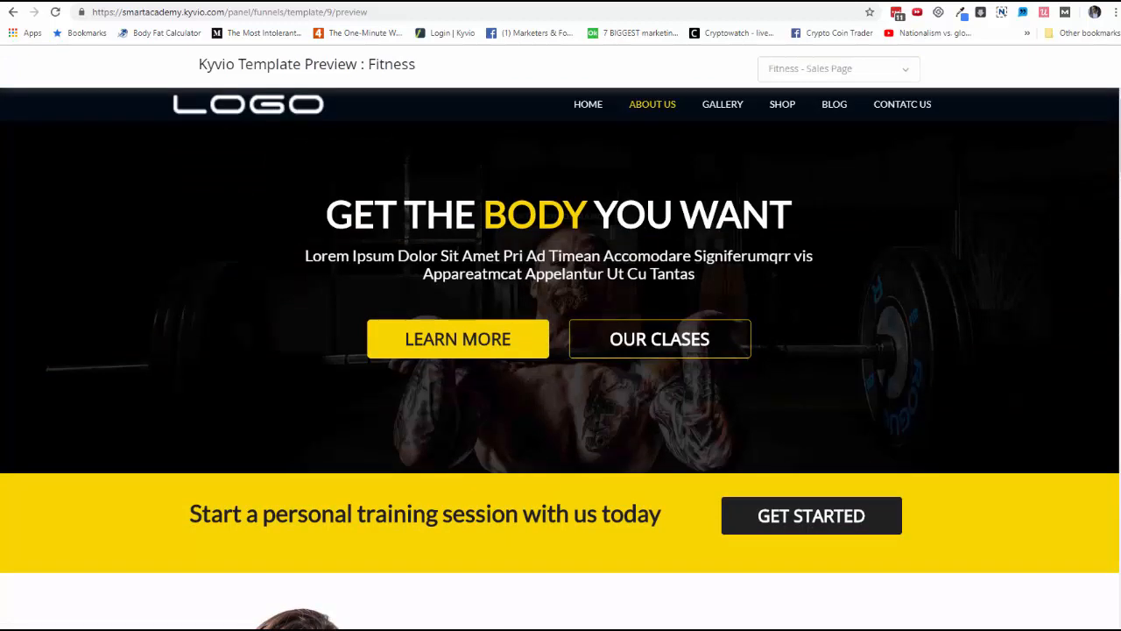
{"action": "left_click", "coordinate": [85, 3]}
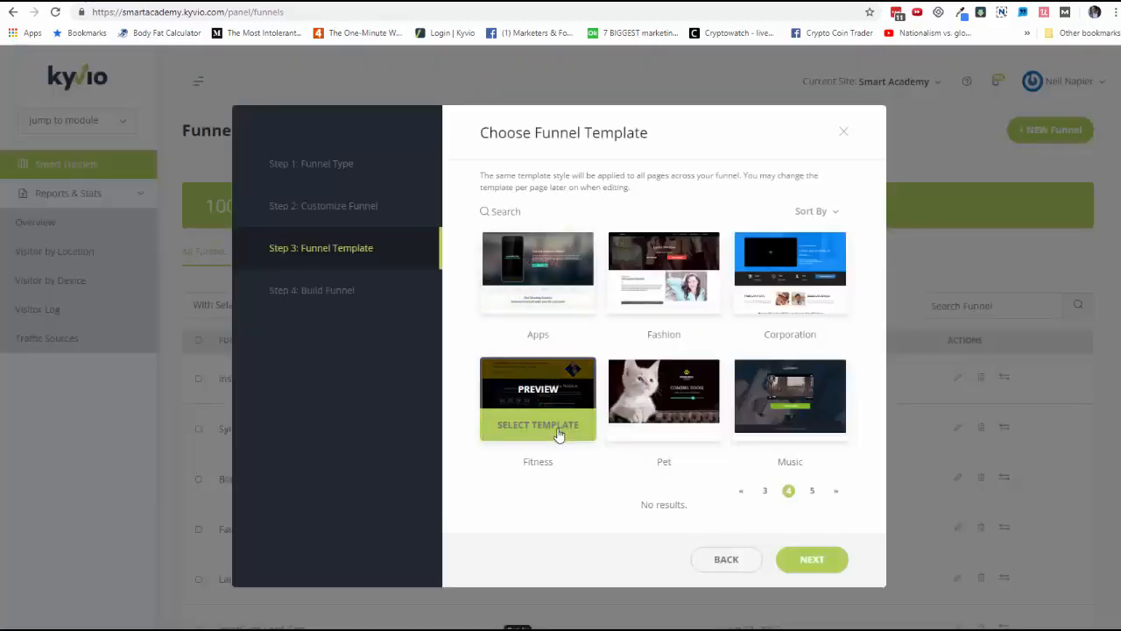
Step: Apply the Fitness template and create the funnel with the name "Fitness Gym webinar"
{"action": "left_click", "coordinate": [560, 437]}
{"action": "left_click", "coordinate": [793, 558]}
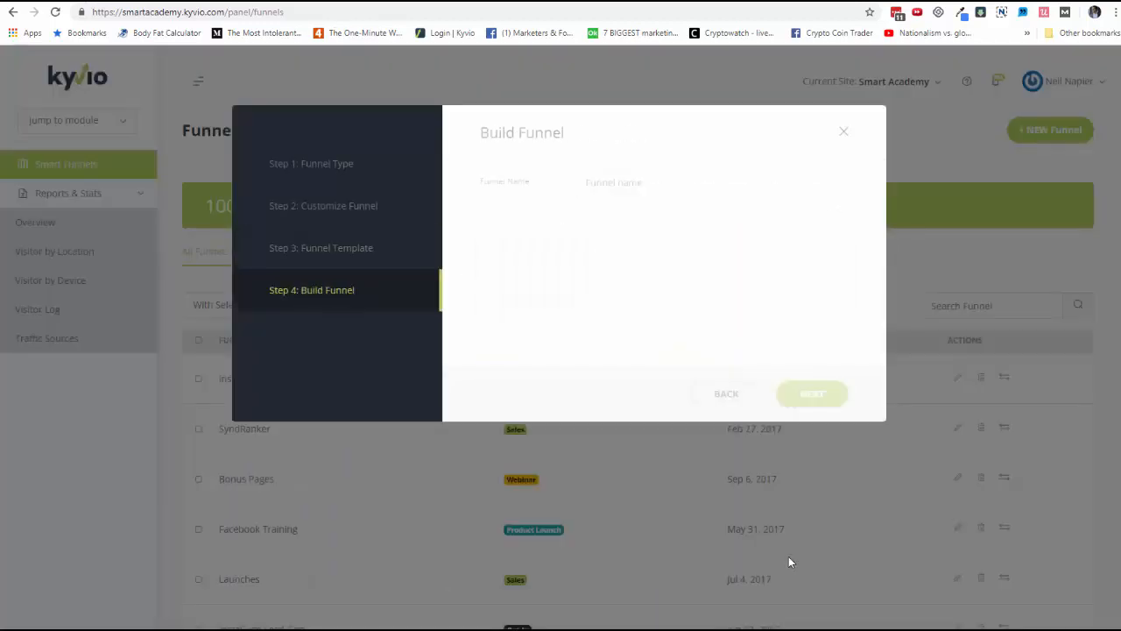
{"action": "left_click", "coordinate": [612, 182]}
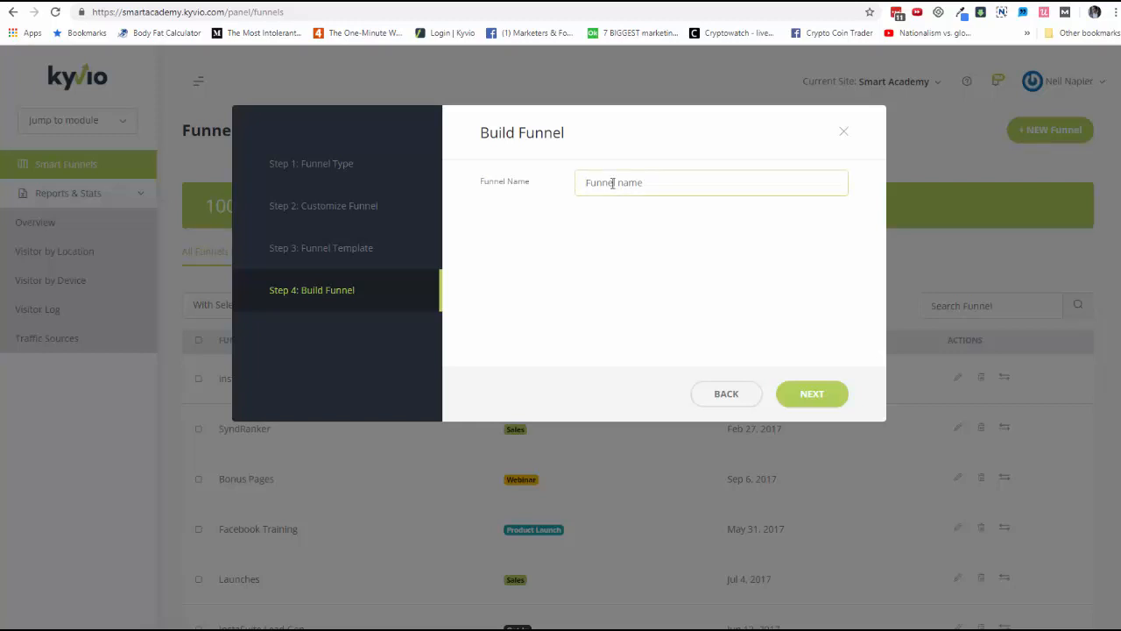
{"action": "type", "text": "Fi"}
{"action": "key", "text": "BackSpace"}
{"action": "key", "text": "BackSpace"}
{"action": "type", "text": "F"}
{"action": "left_click", "coordinate": [822, 399]}
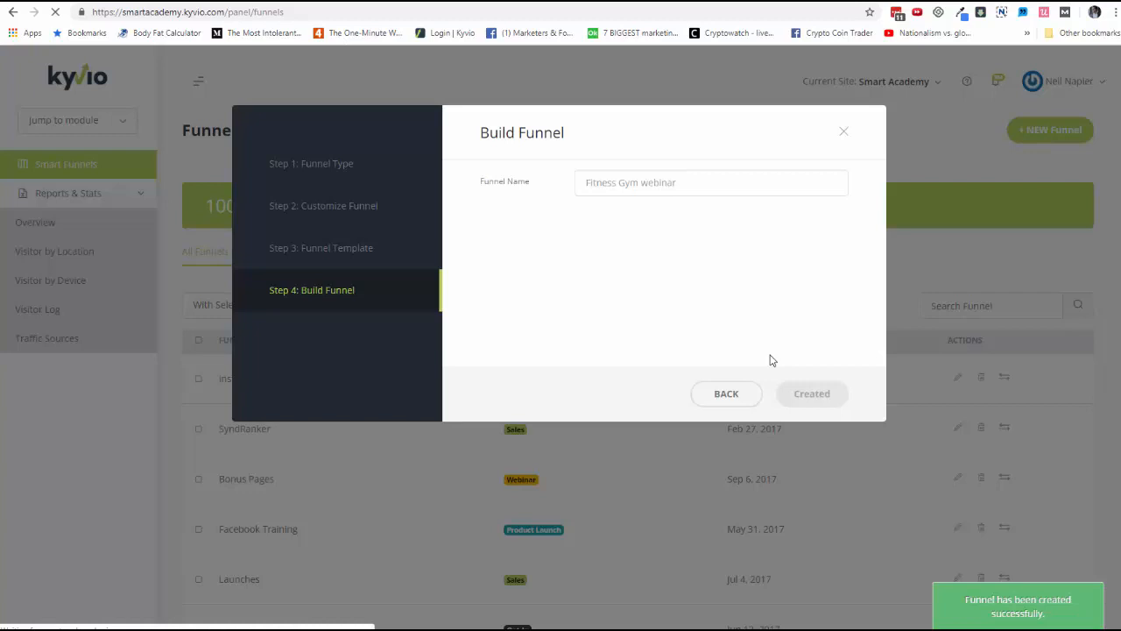
Step: Open the Fitness Gym webinar funnel from the fifth page of the funnel list and edit its Webinar Registration Page
{"action": "scroll", "coordinate": [862, 438], "scroll_direction": "down", "scroll_amount": 4}
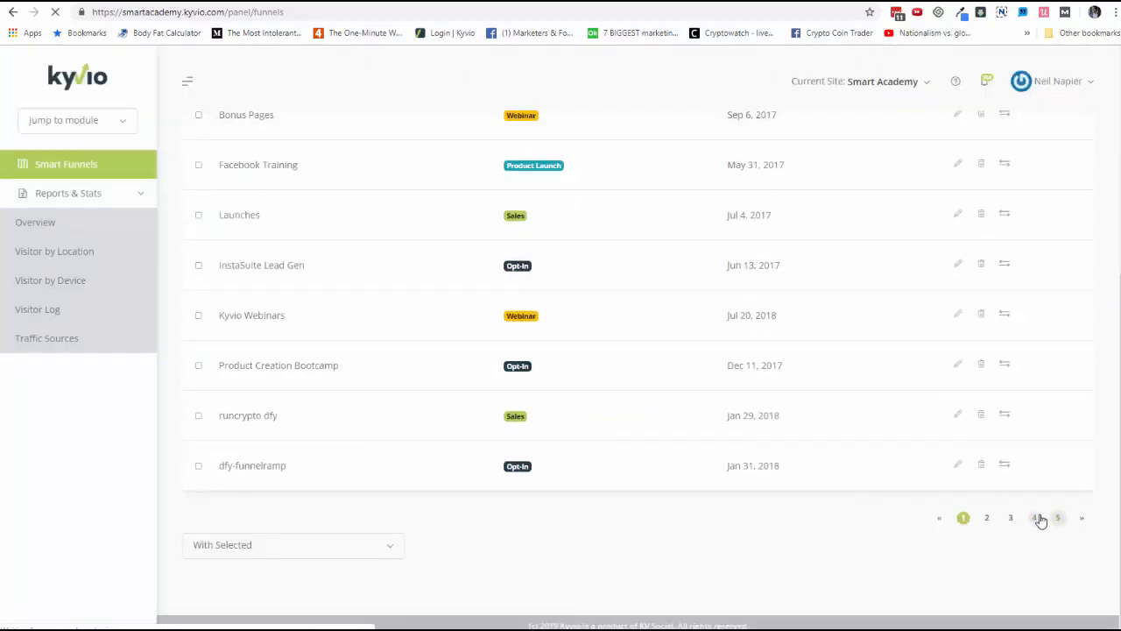
{"action": "scroll", "coordinate": [955, 523], "scroll_direction": "down", "scroll_amount": 3}
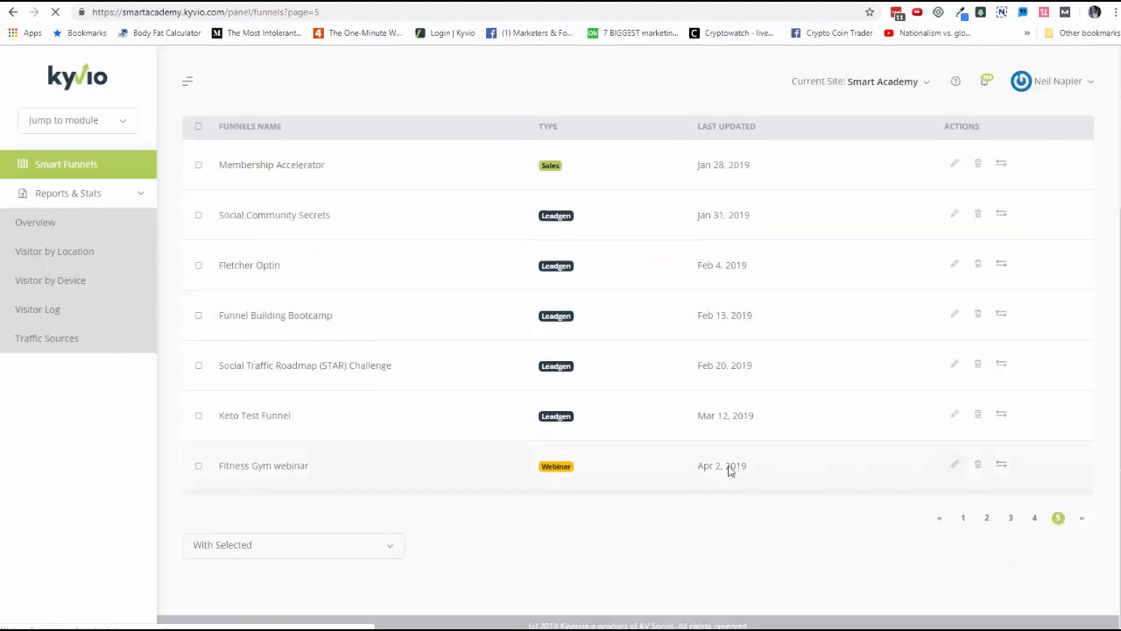
{"action": "left_click", "coordinate": [697, 459]}
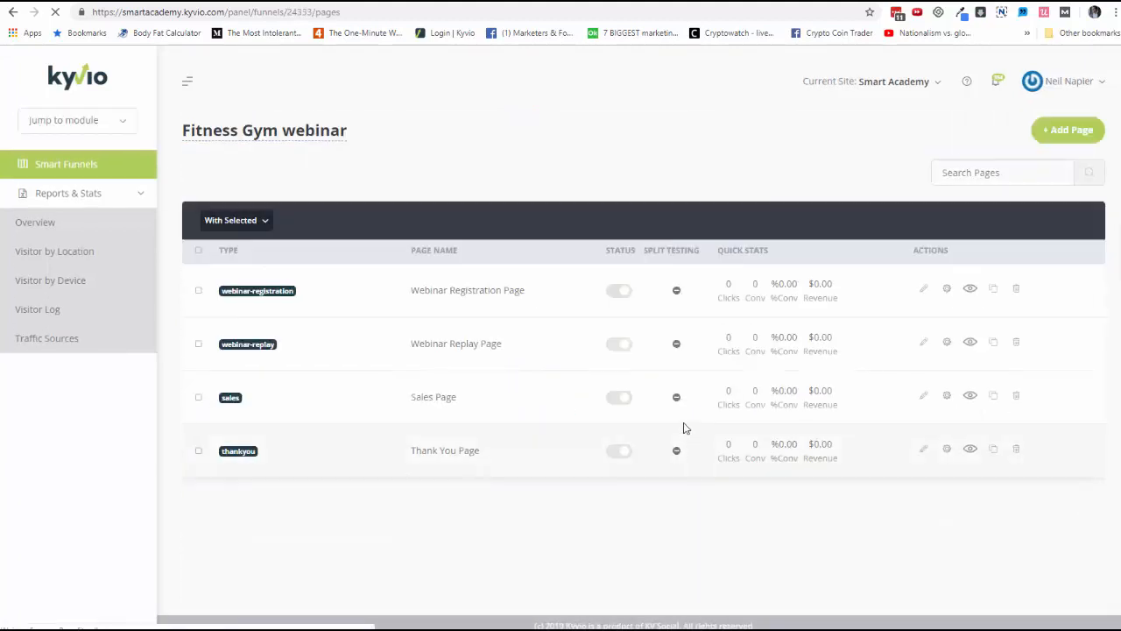
{"action": "left_click", "coordinate": [914, 304]}
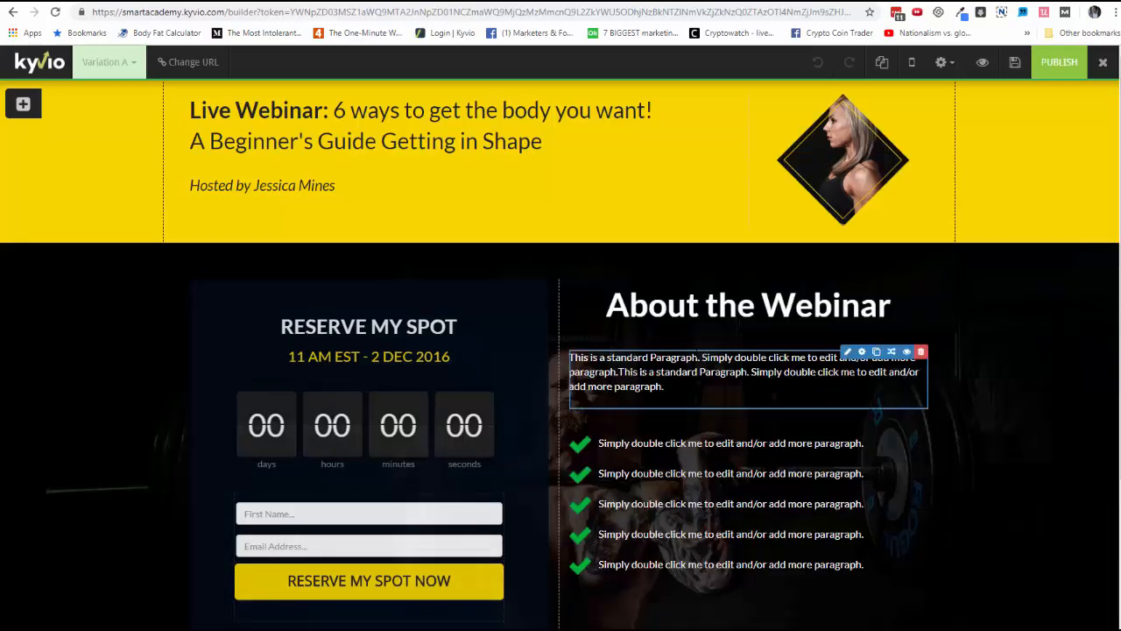
Step: Replace the first checklist item under About the Webinar with "Fitness Benefit #1"
{"action": "scroll", "coordinate": [652, 377], "scroll_direction": "down", "scroll_amount": 3}
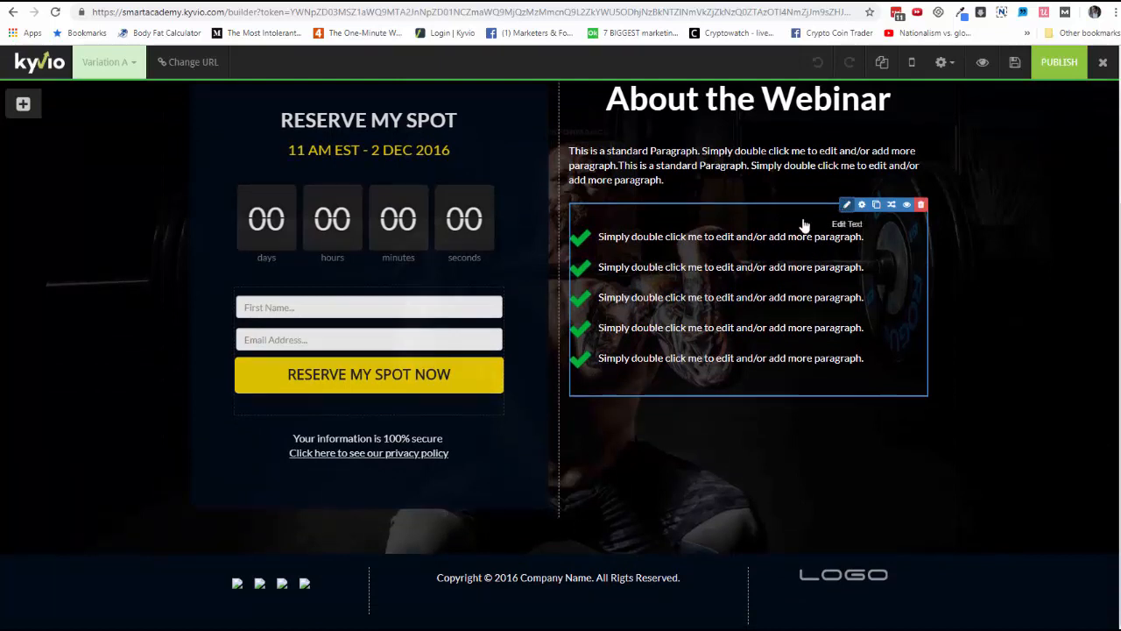
{"action": "left_click", "coordinate": [847, 207]}
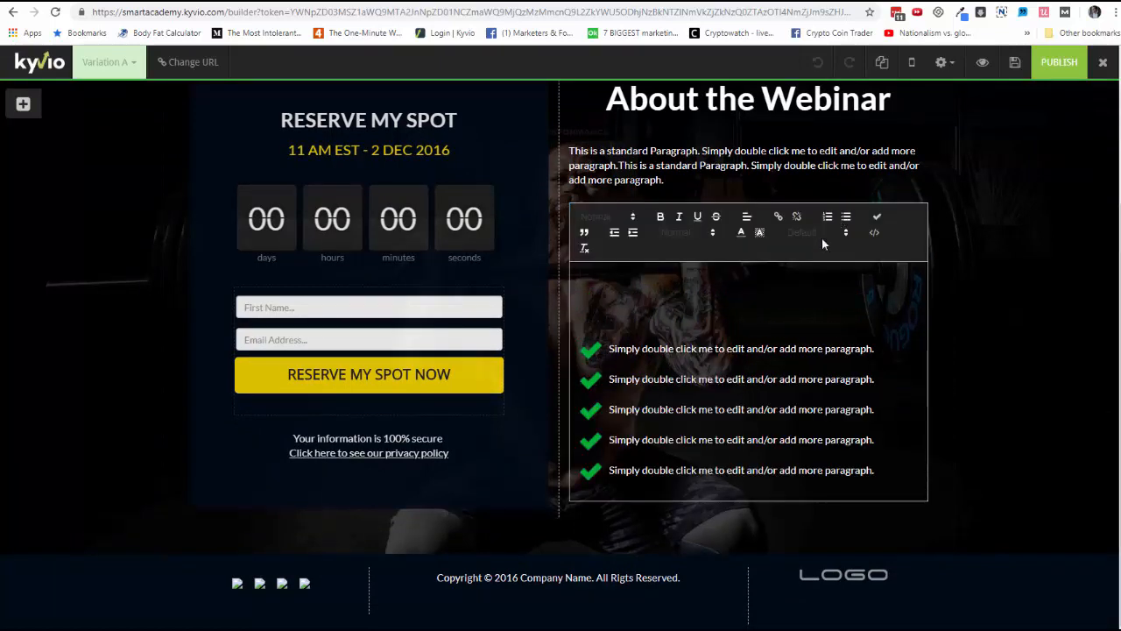
{"action": "left_click_drag", "start_coordinate": [609, 349], "coordinate": [674, 349]}
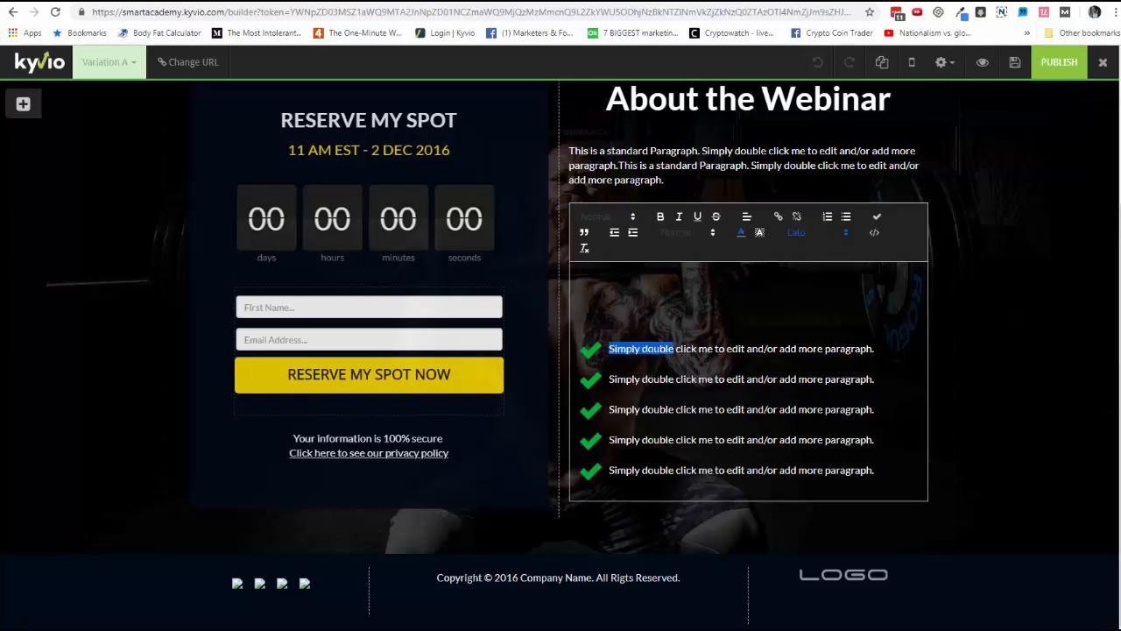
{"action": "key", "text": "shift+End"}
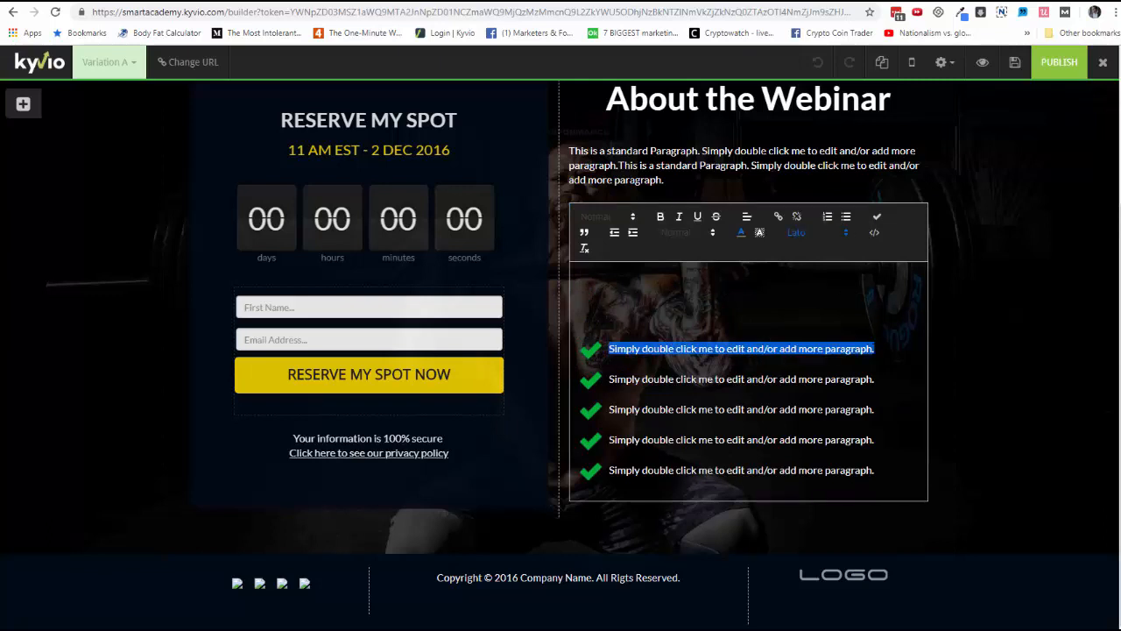
{"action": "type", "text": "Fitness Benefo"}
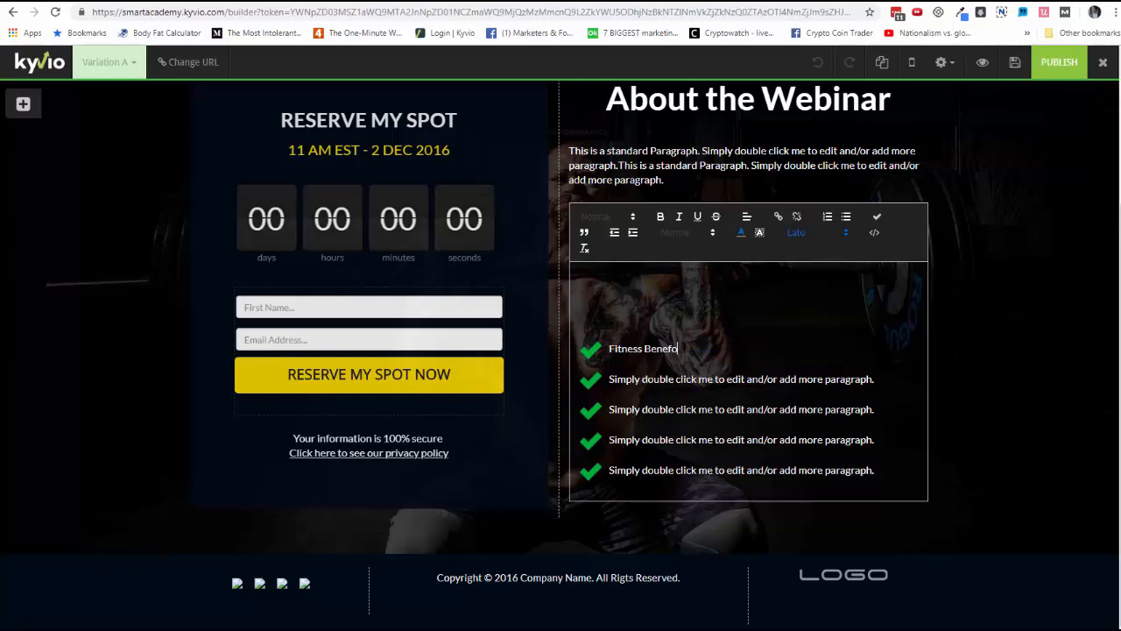
{"action": "key", "text": "BackSpace"}
{"action": "type", "text": "it #1"}
{"action": "left_click", "coordinate": [484, 263]}
Step: Insert a green flat button below the checklist in the About the Webinar column
{"action": "left_click", "coordinate": [24, 107]}
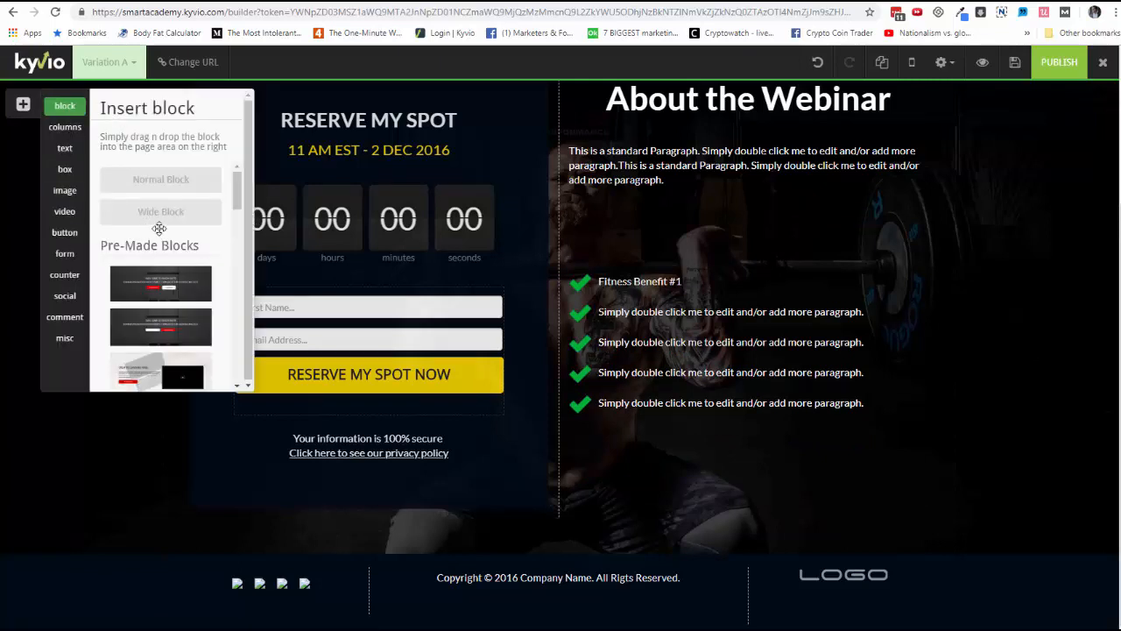
{"action": "left_click", "coordinate": [64, 128]}
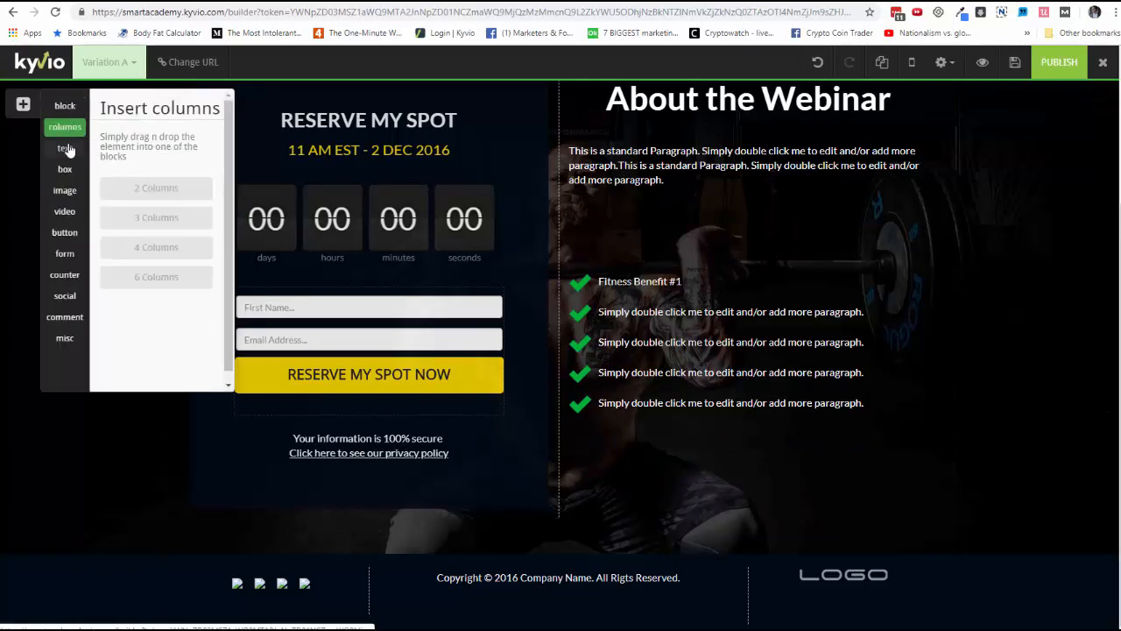
{"action": "left_click", "coordinate": [65, 148]}
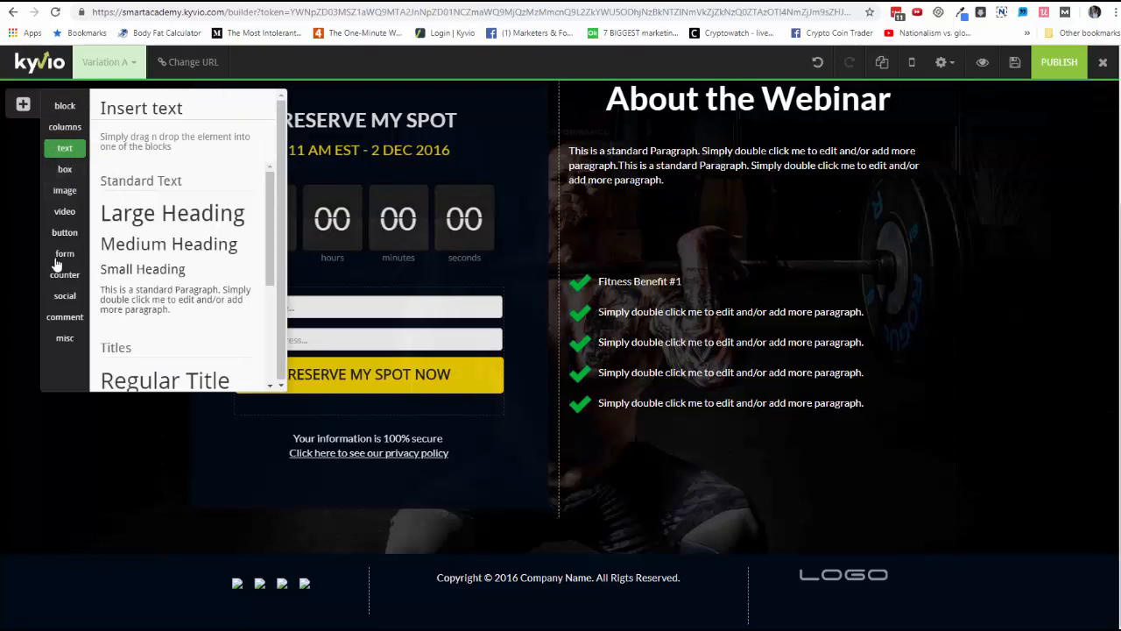
{"action": "left_click", "coordinate": [65, 232]}
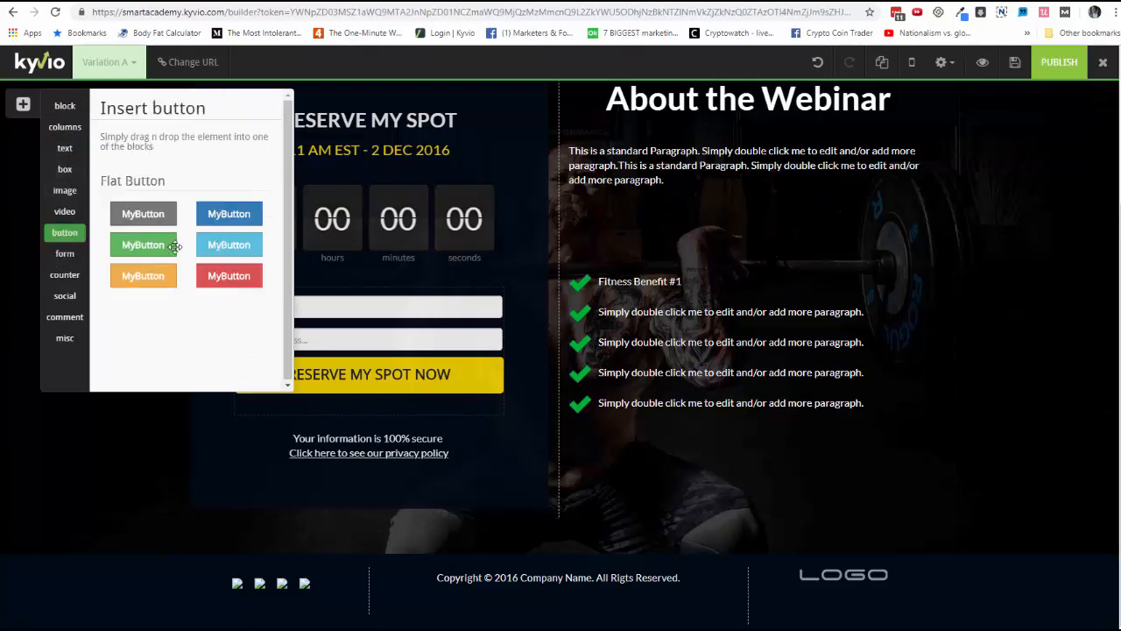
{"action": "left_click_drag", "start_coordinate": [175, 245], "coordinate": [681, 427]}
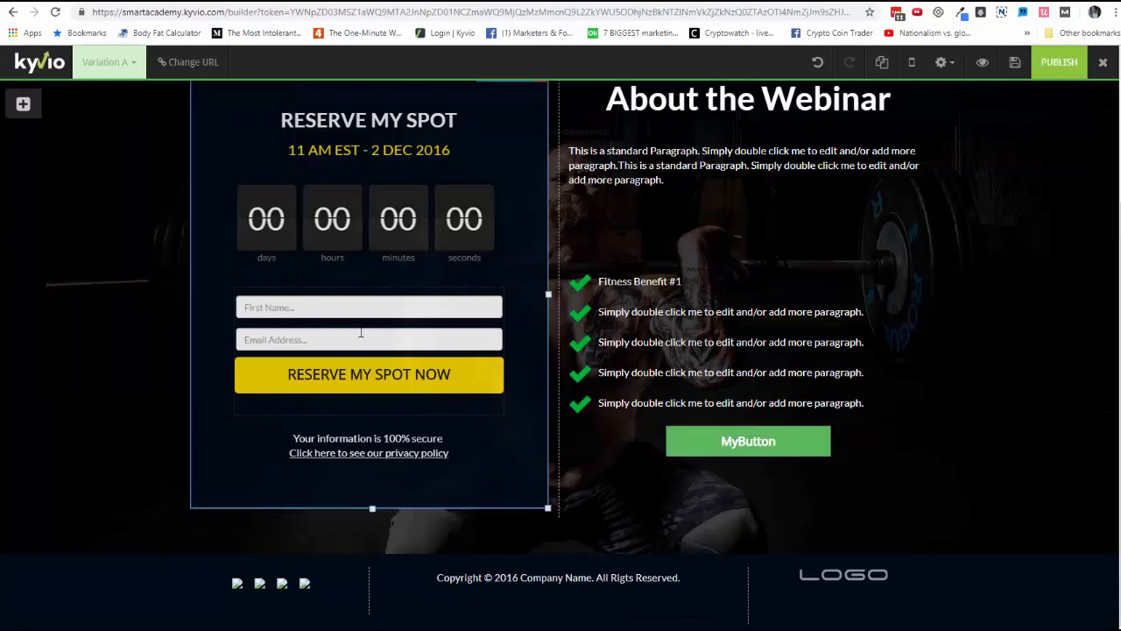
Step: Examine the page's General and background video options and its Scripts/Tracking Code settings
{"action": "left_click", "coordinate": [24, 105]}
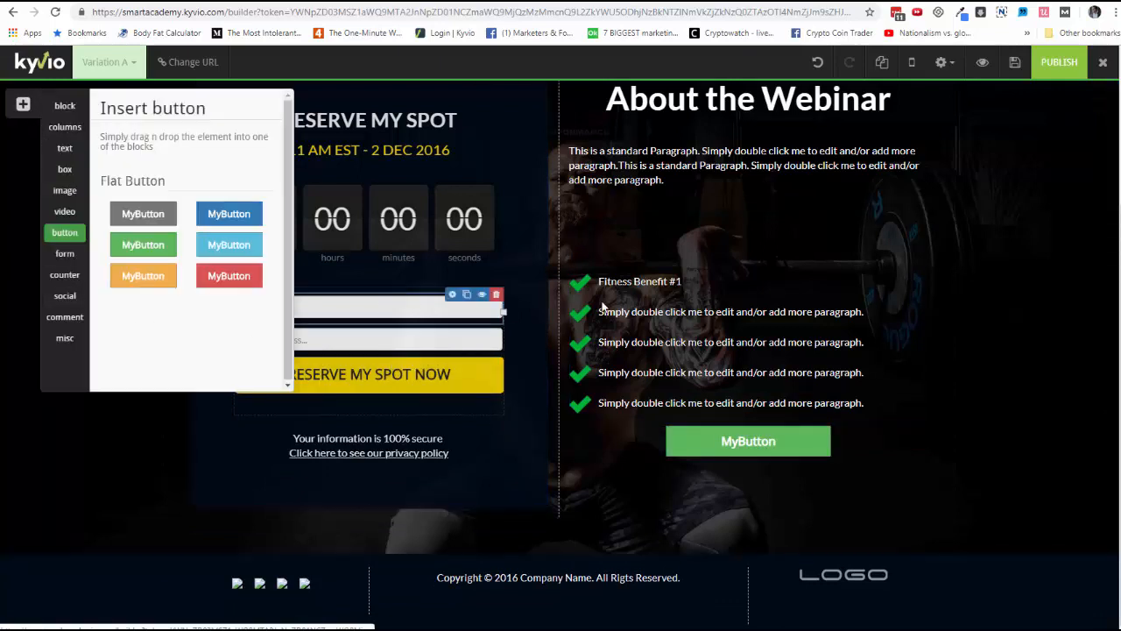
{"action": "left_click", "coordinate": [945, 63]}
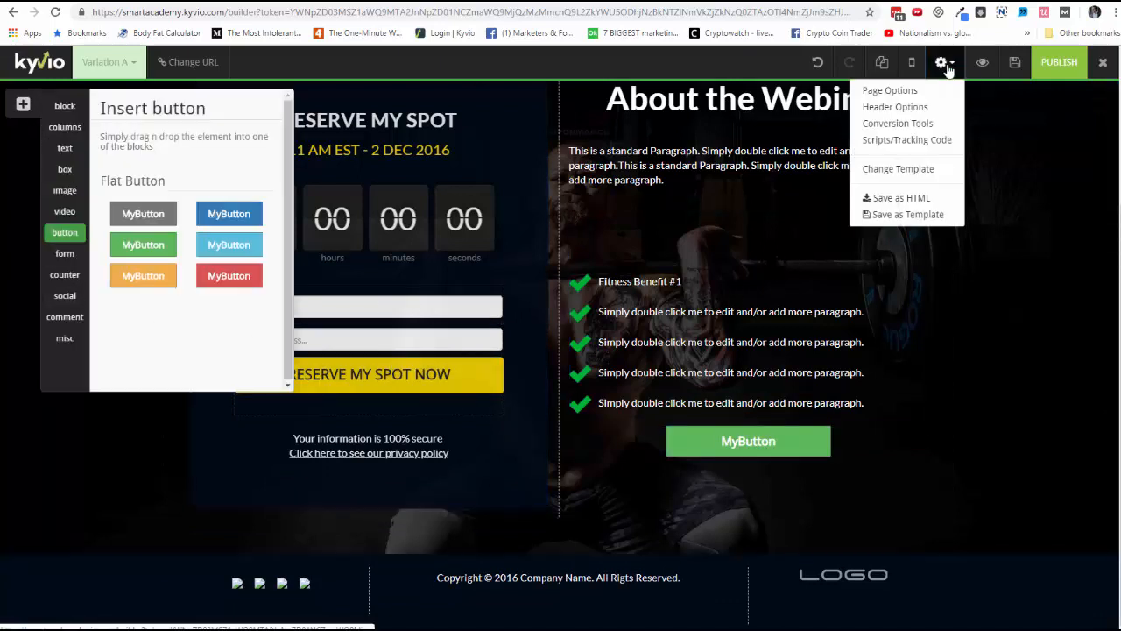
{"action": "left_click", "coordinate": [867, 92]}
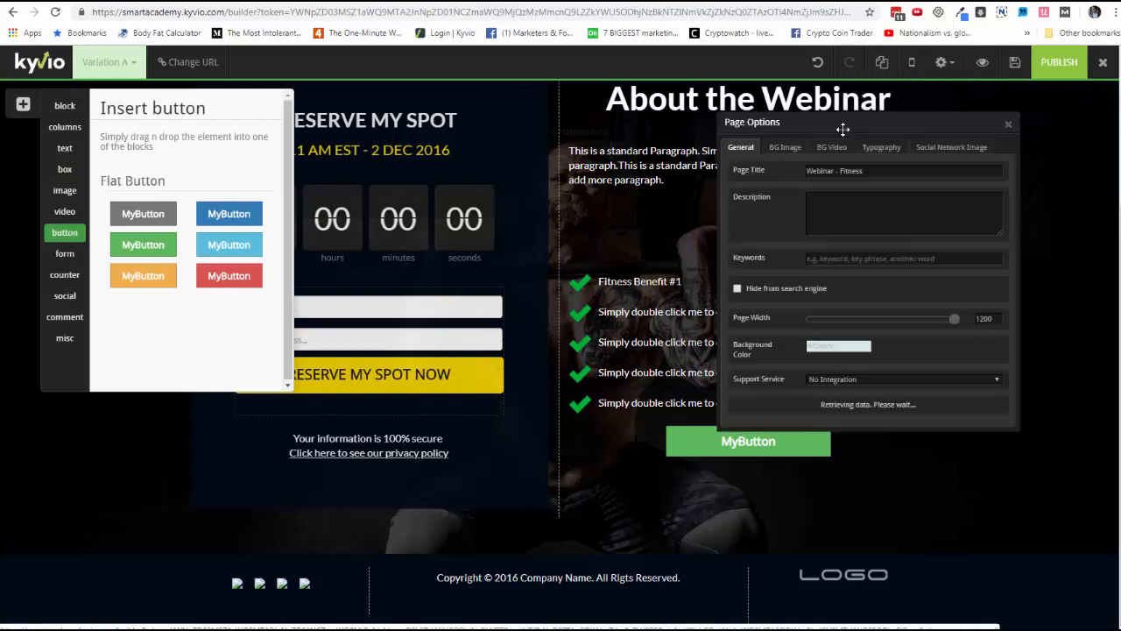
{"action": "left_click", "coordinate": [810, 171]}
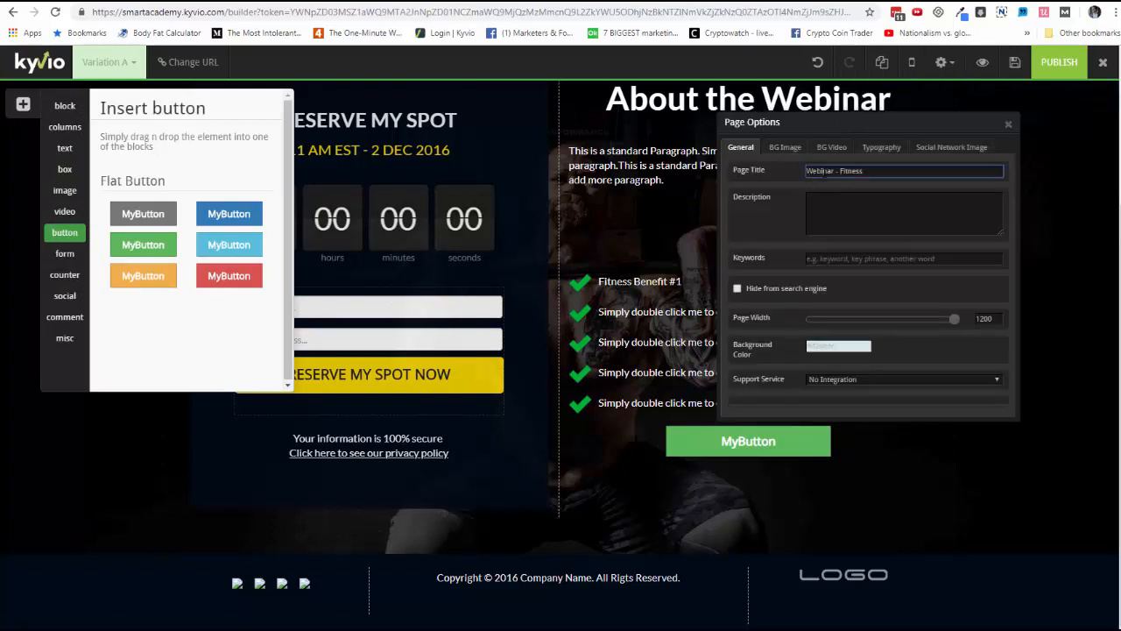
{"action": "left_click", "coordinate": [852, 198]}
{"action": "left_click", "coordinate": [813, 260]}
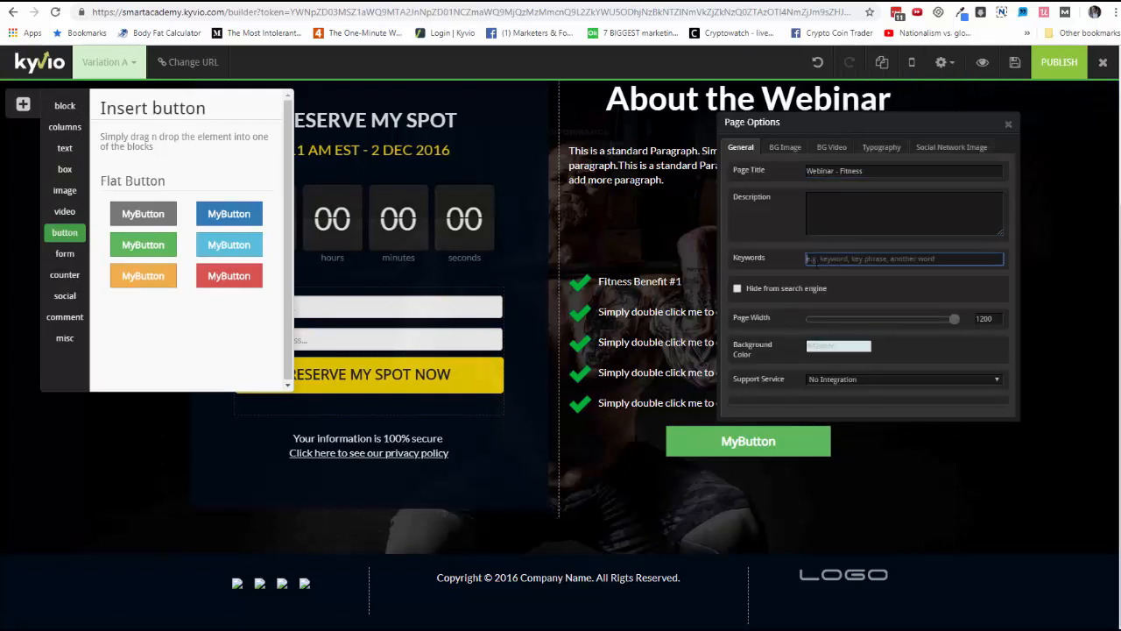
{"action": "left_click", "coordinate": [785, 147]}
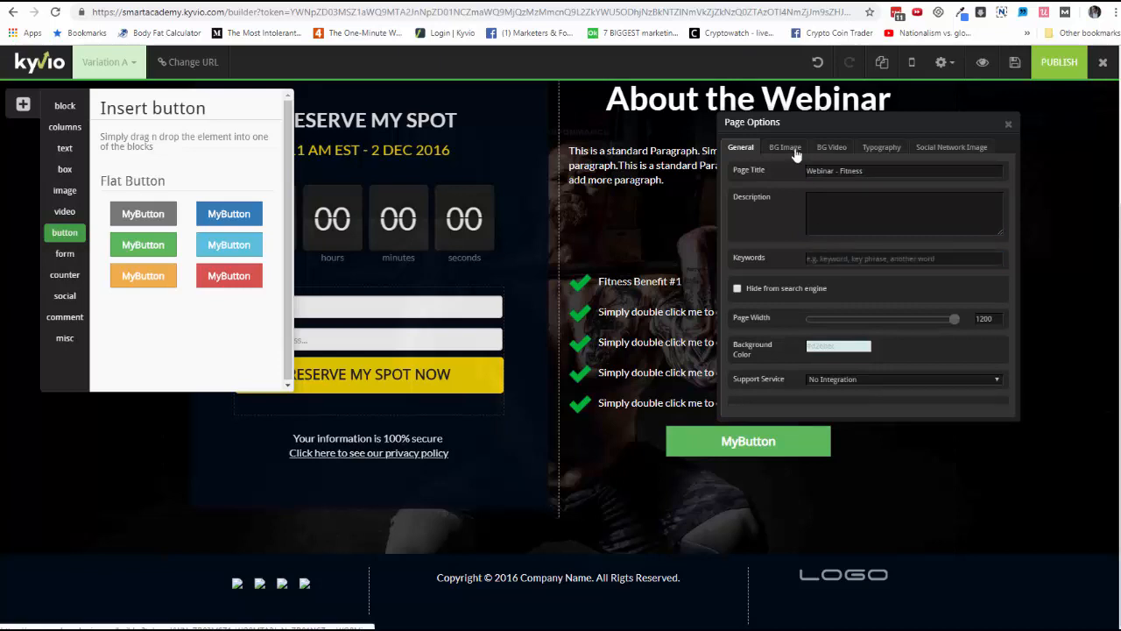
{"action": "left_click", "coordinate": [832, 149]}
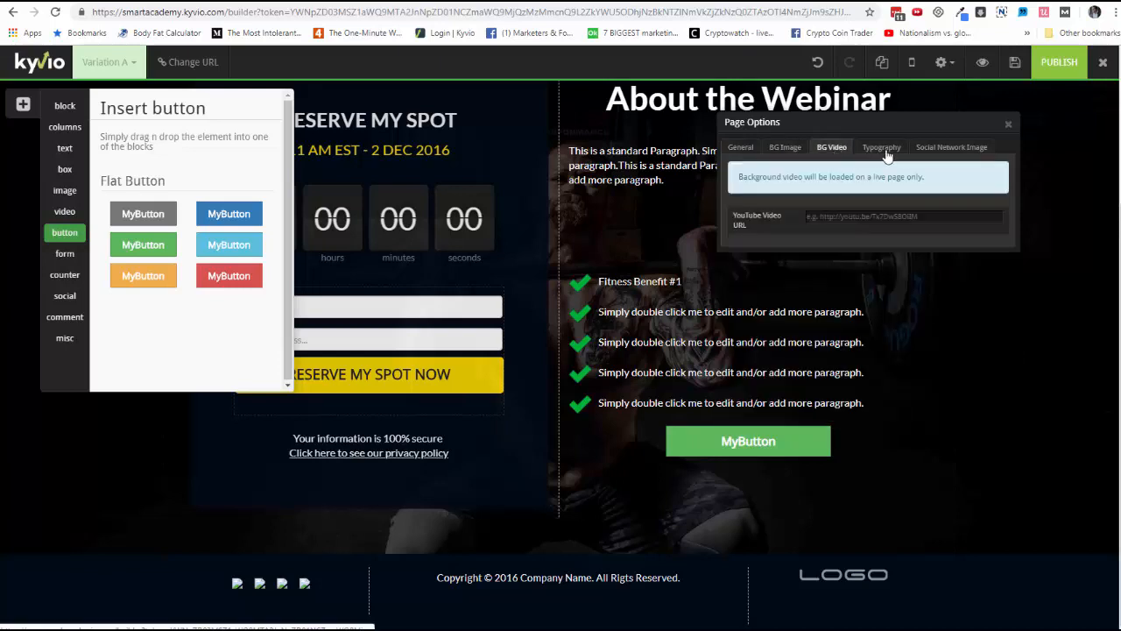
{"action": "left_click", "coordinate": [1009, 124]}
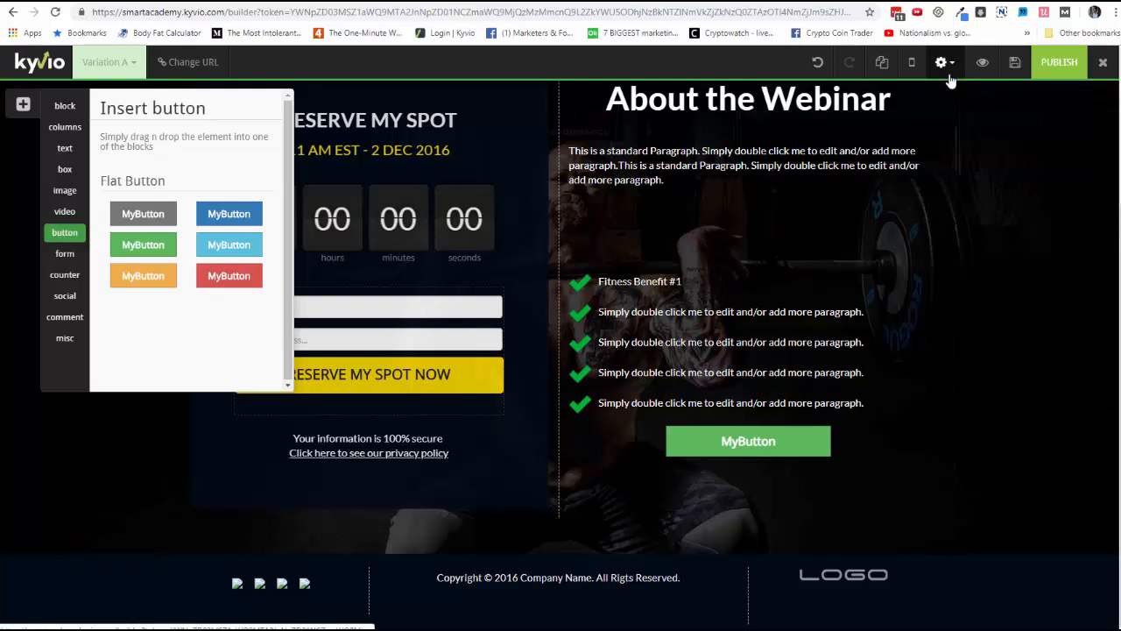
{"action": "left_click", "coordinate": [945, 63]}
{"action": "left_click", "coordinate": [933, 141]}
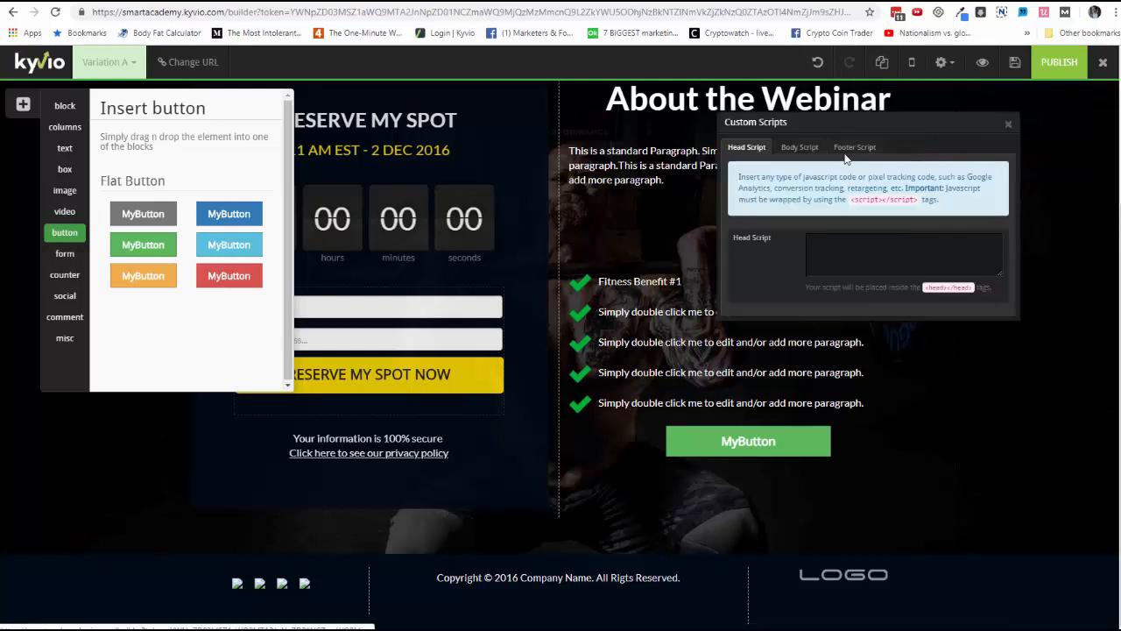
Step: Enable the PopUp in the page's Conversion Tools and create a new popup
{"action": "left_click", "coordinate": [941, 65]}
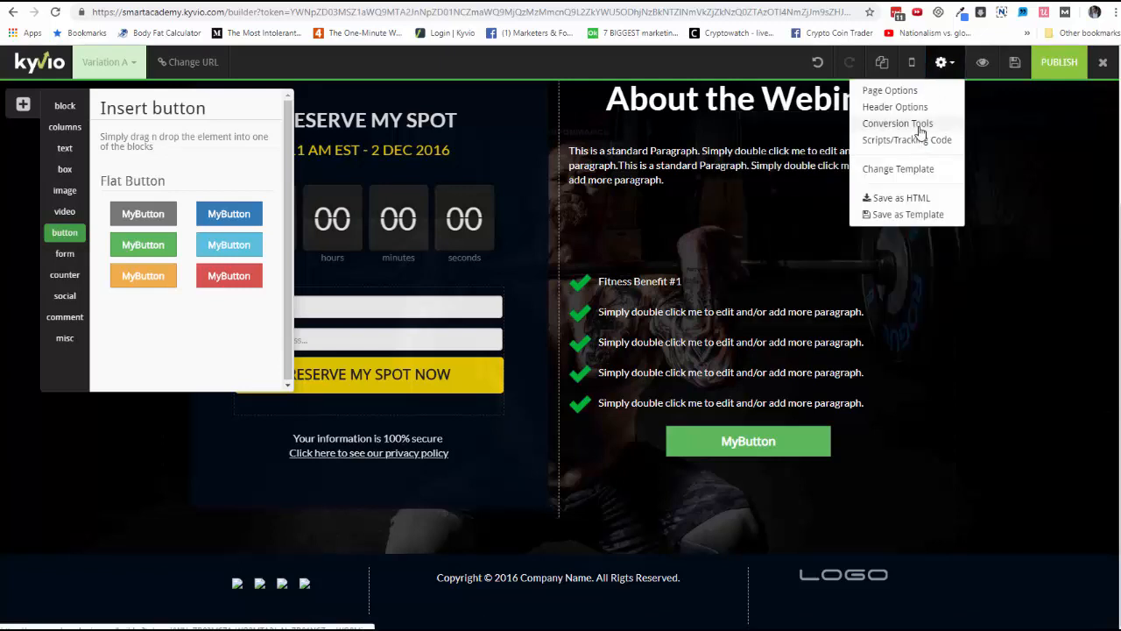
{"action": "left_click", "coordinate": [919, 127]}
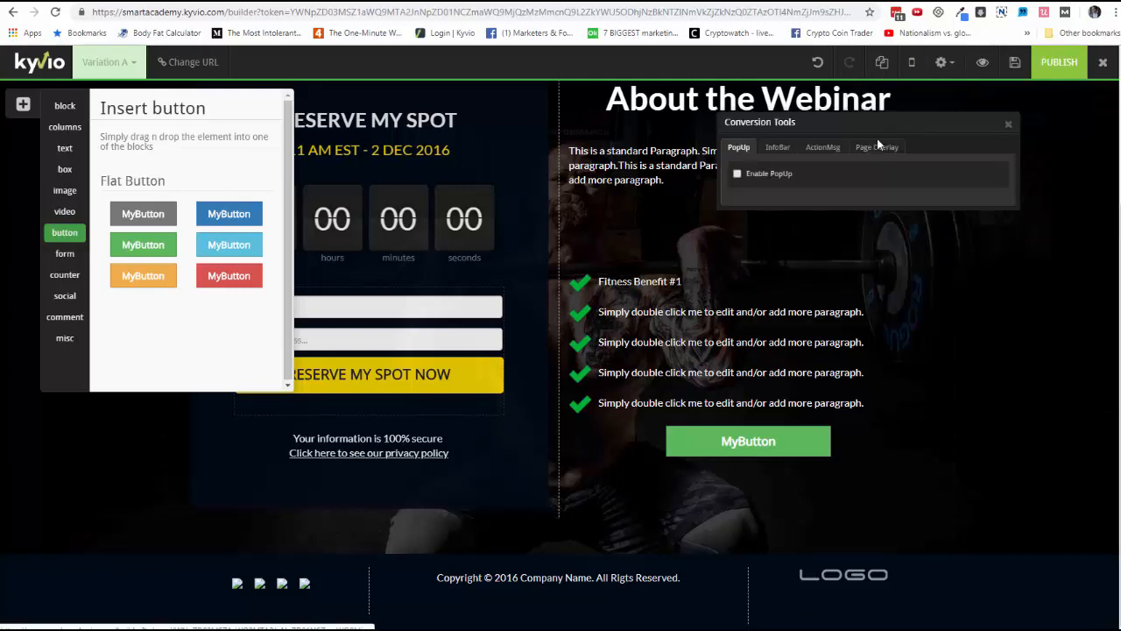
{"action": "left_click", "coordinate": [761, 175]}
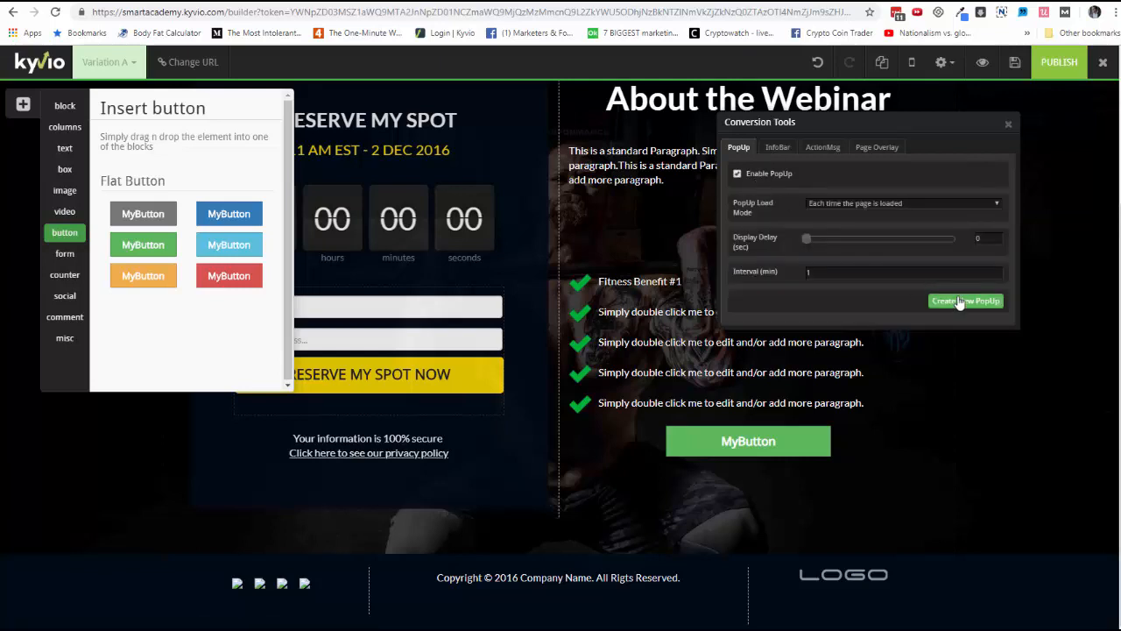
{"action": "left_click", "coordinate": [961, 301]}
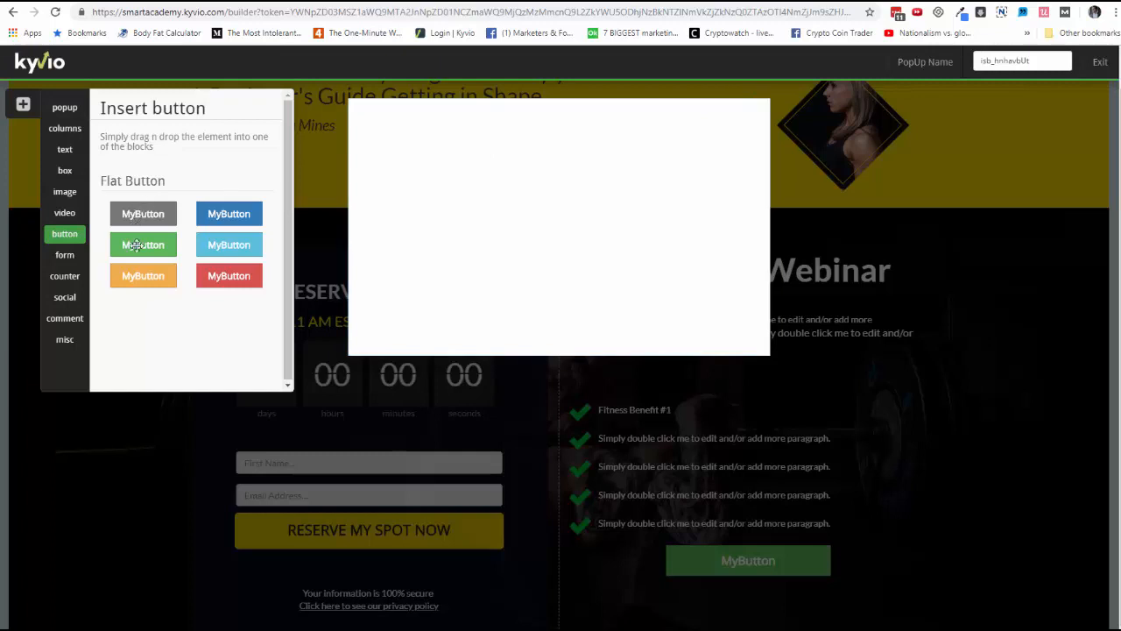
Step: Add a green flat button with a video placeholder above it to the popup, and return to the page editor
{"action": "left_click_drag", "start_coordinate": [136, 245], "coordinate": [584, 245]}
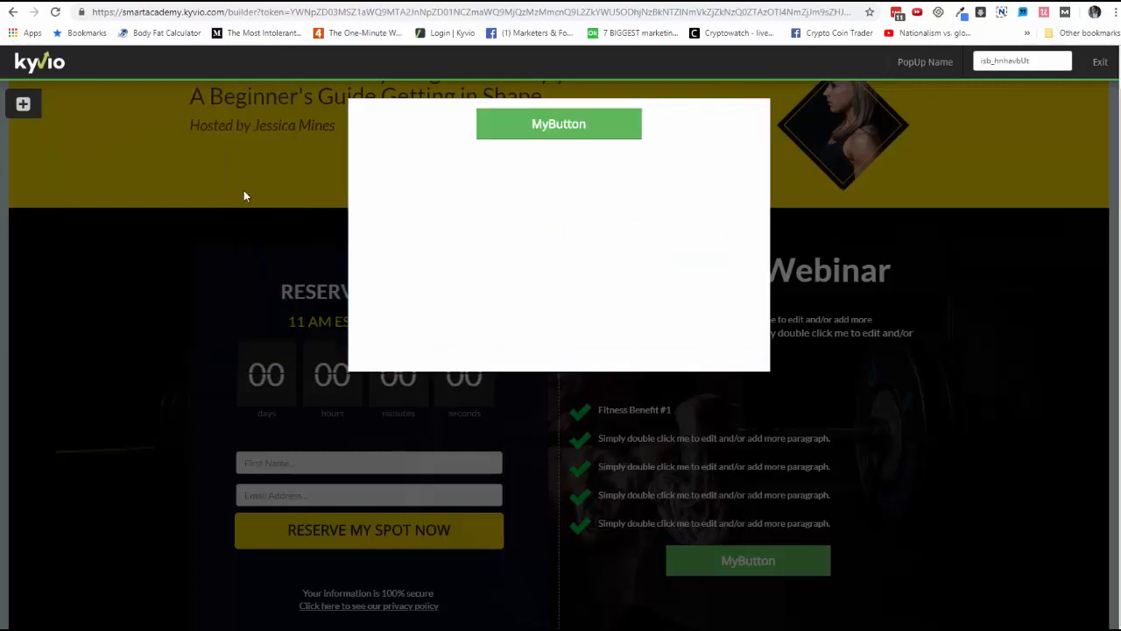
{"action": "left_click", "coordinate": [29, 106]}
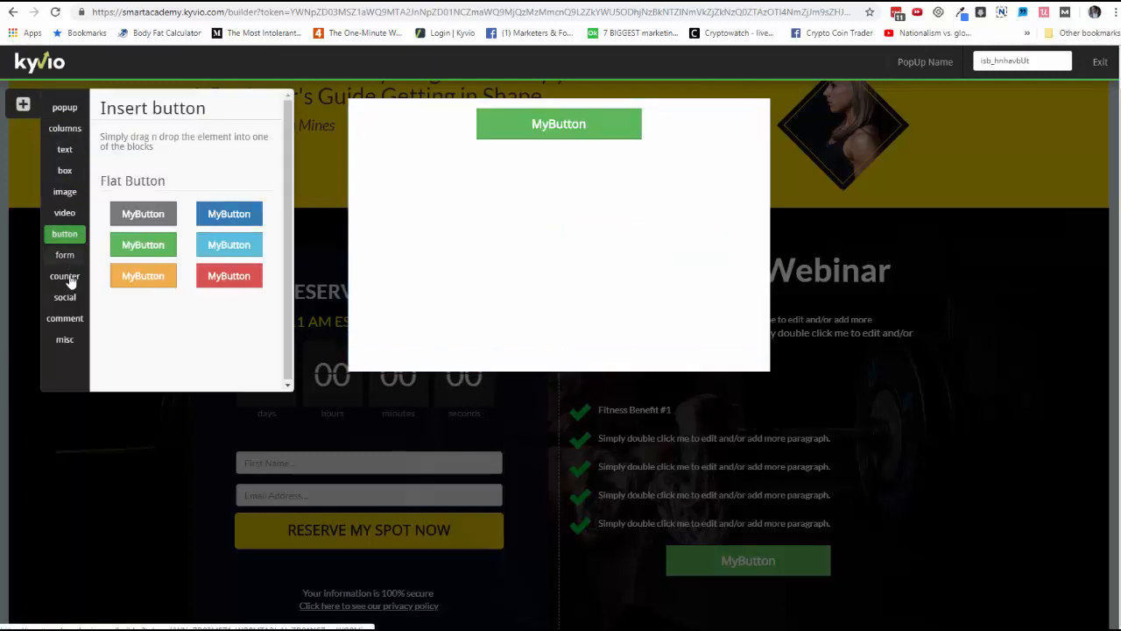
{"action": "left_click", "coordinate": [65, 212]}
{"action": "left_click_drag", "start_coordinate": [151, 184], "coordinate": [576, 335]}
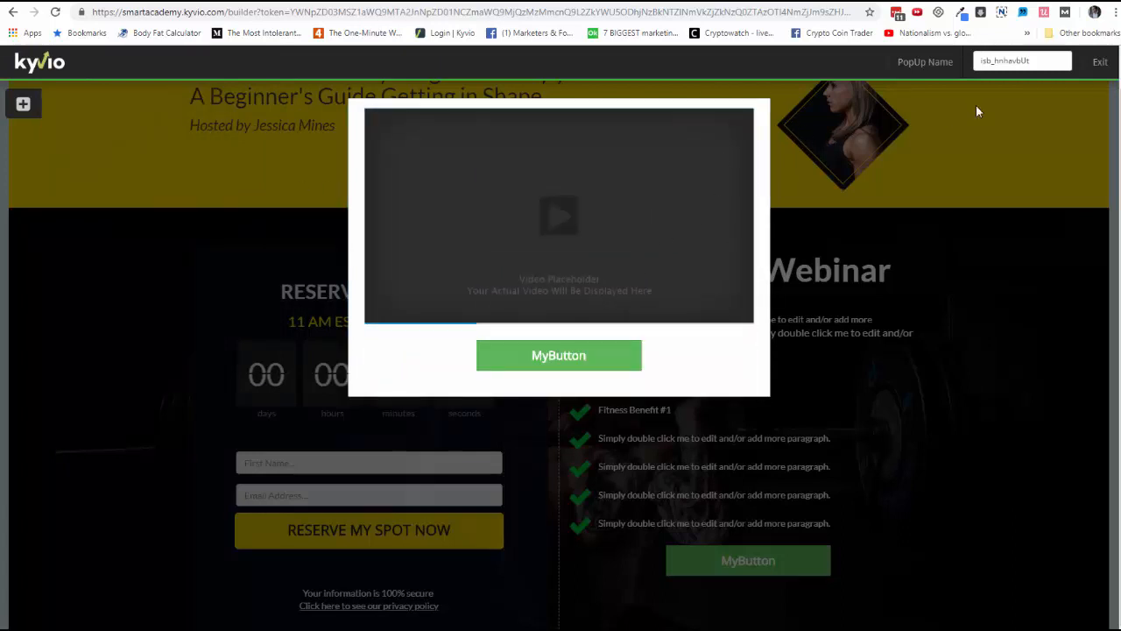
{"action": "left_click", "coordinate": [1100, 61]}
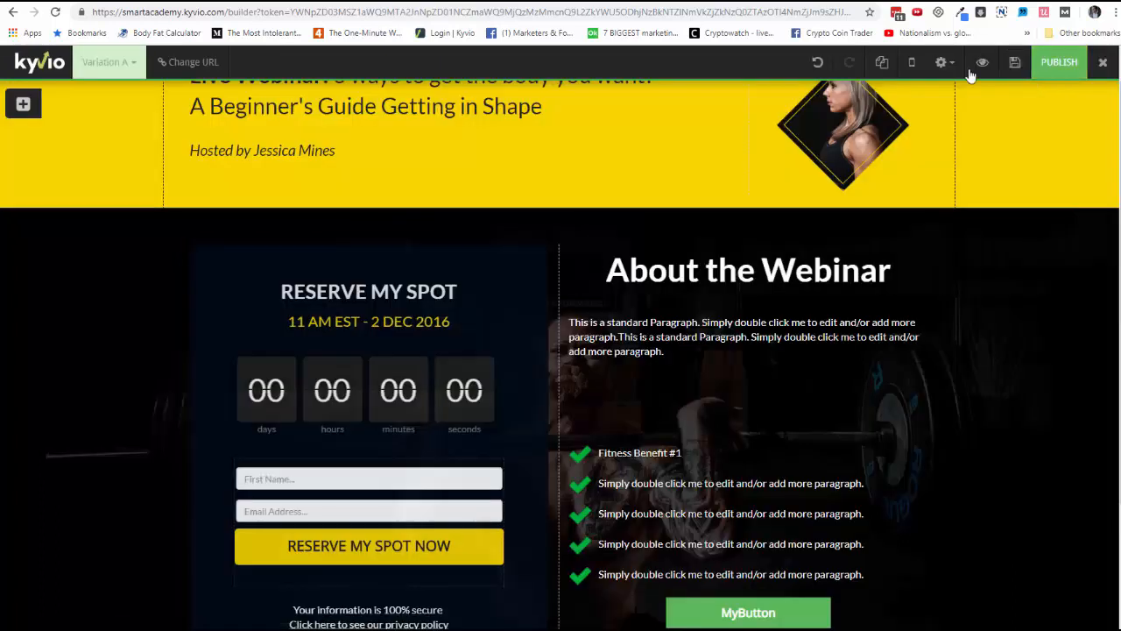
Step: Enable the InfoBar in the page's Conversion Tools and create a new InfoBar
{"action": "left_click", "coordinate": [942, 62]}
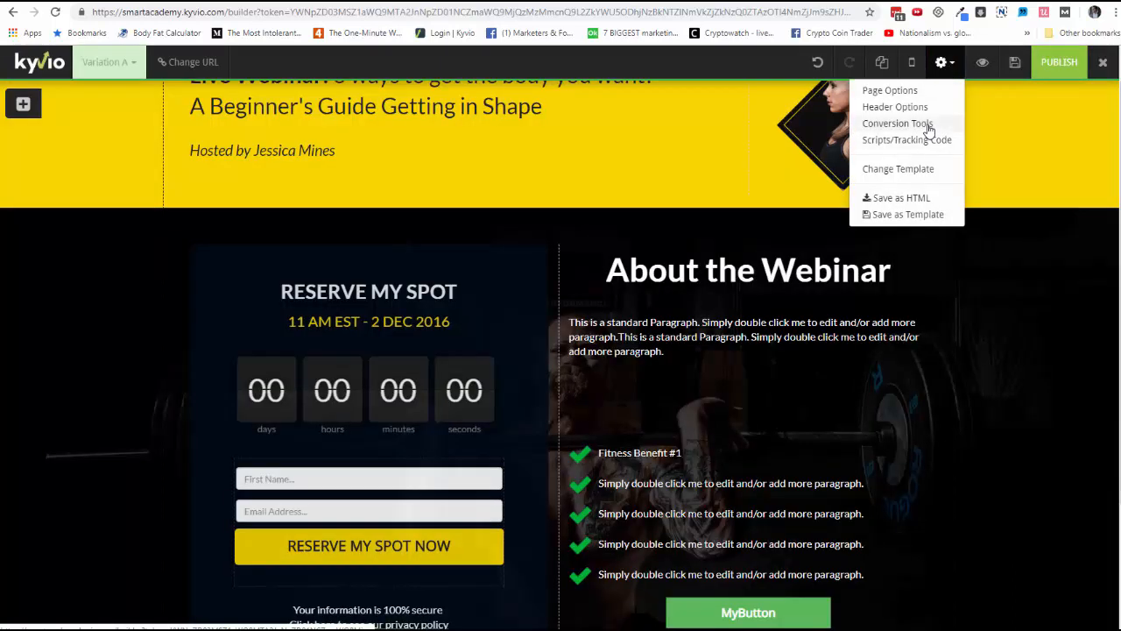
{"action": "left_click", "coordinate": [920, 123]}
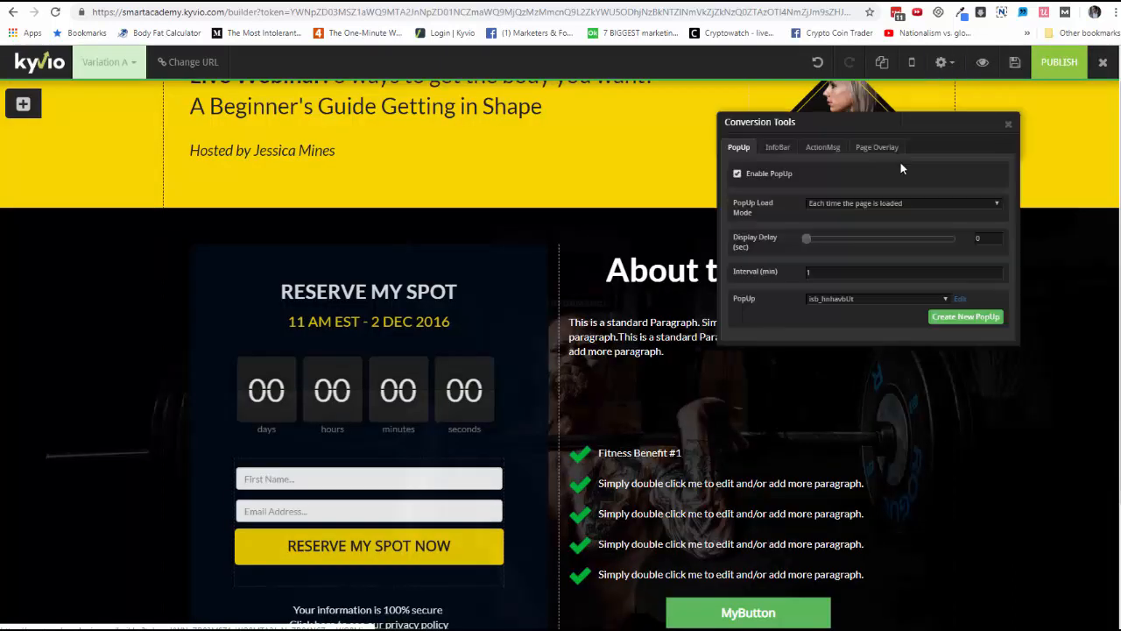
{"action": "left_click", "coordinate": [794, 152]}
{"action": "left_click", "coordinate": [769, 174]}
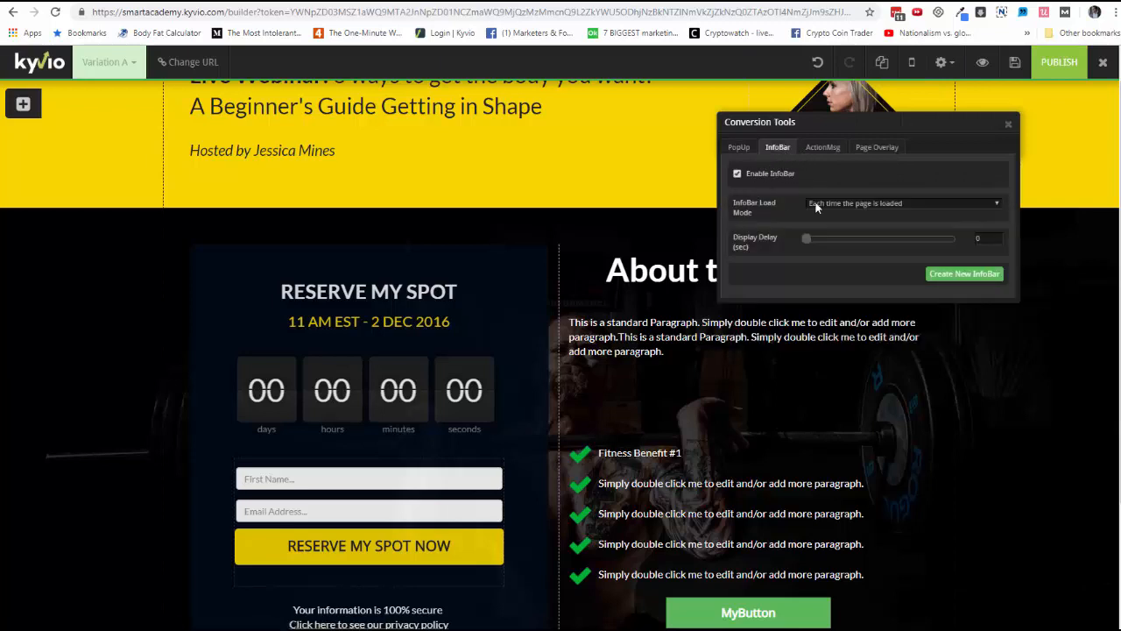
{"action": "left_click", "coordinate": [942, 275]}
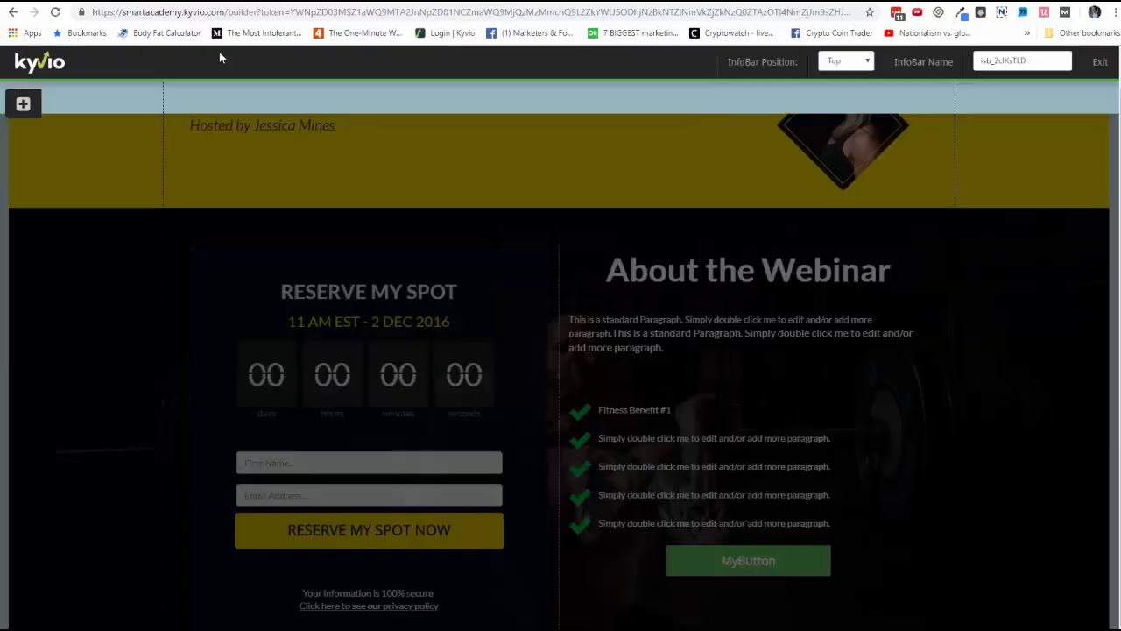
Step: Set the InfoBar position to Bottom and add a countdown element to it
{"action": "left_click", "coordinate": [868, 68]}
{"action": "left_click", "coordinate": [858, 85]}
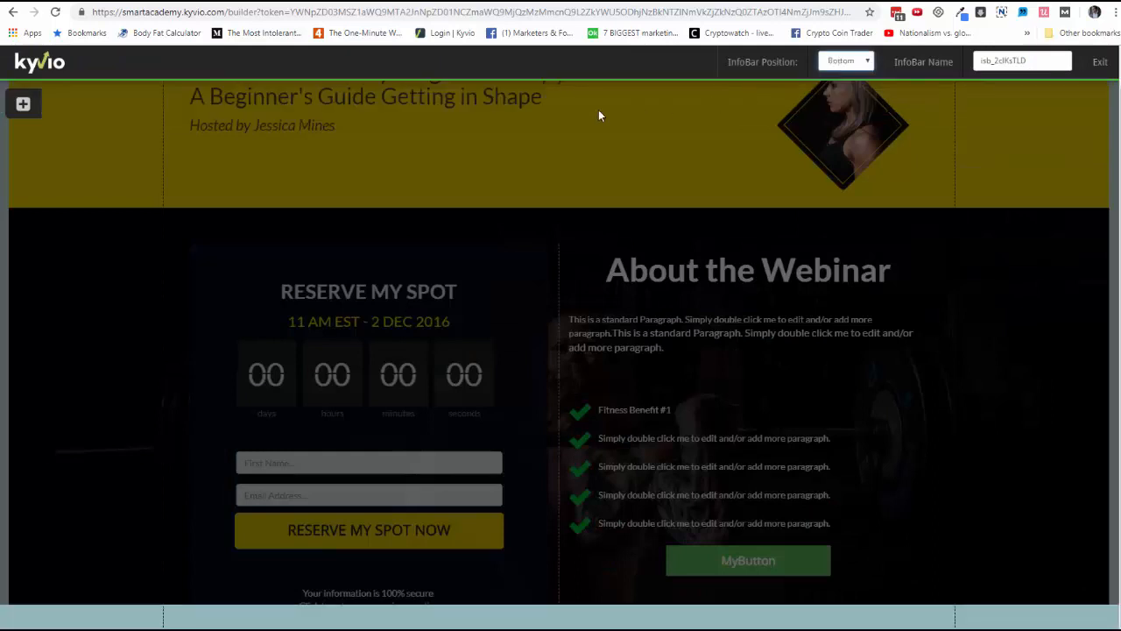
{"action": "left_click", "coordinate": [23, 103]}
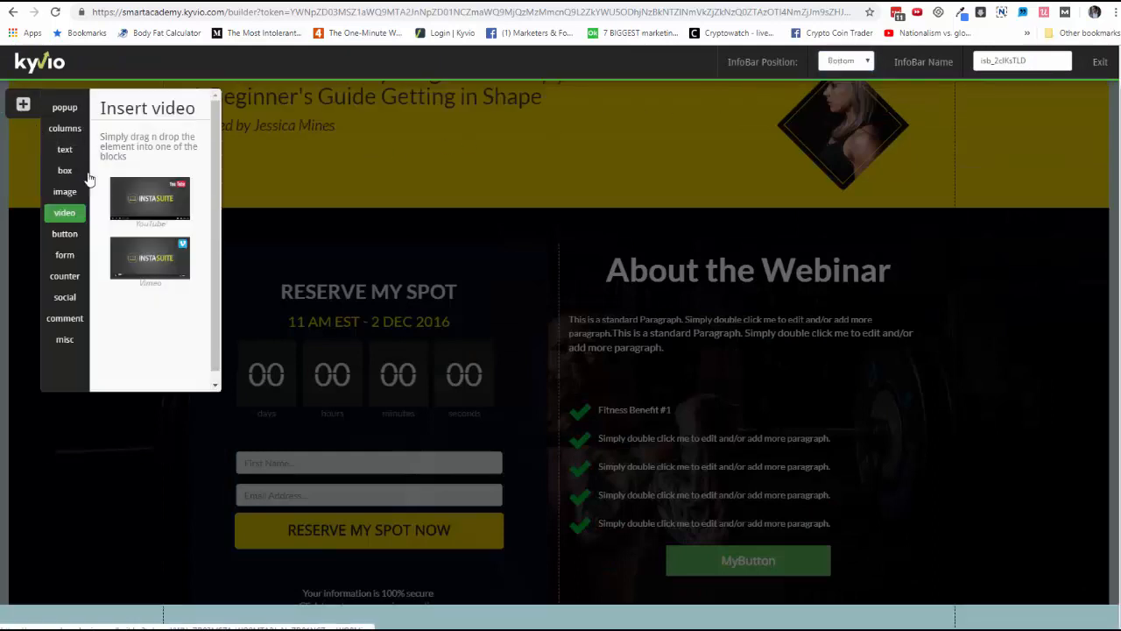
{"action": "left_click", "coordinate": [70, 279]}
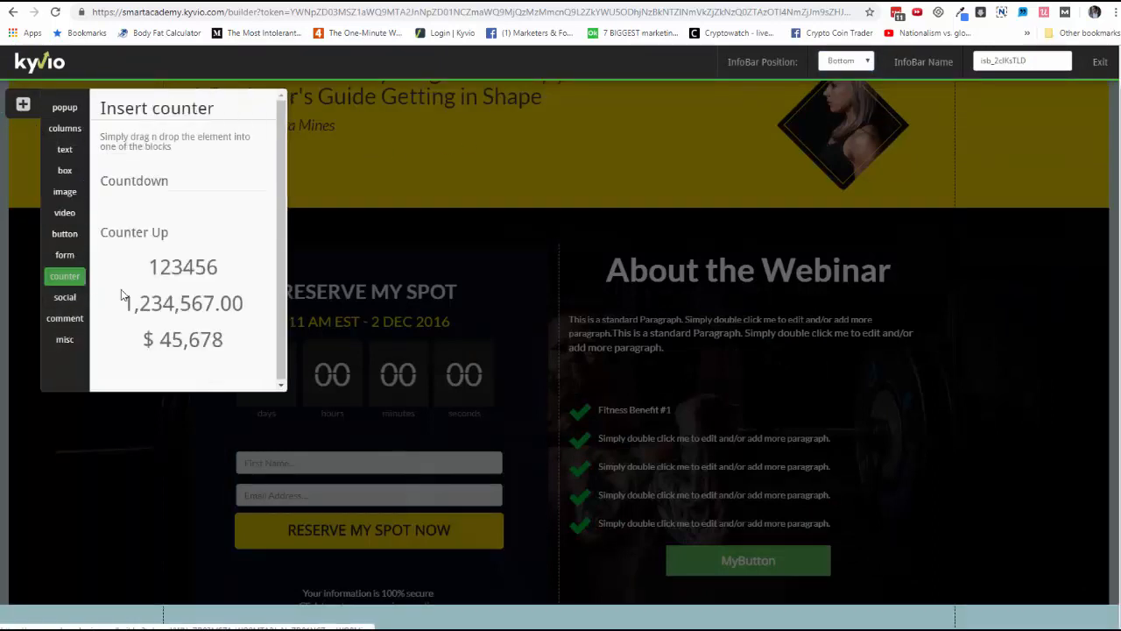
{"action": "left_click_drag", "start_coordinate": [186, 224], "coordinate": [596, 618]}
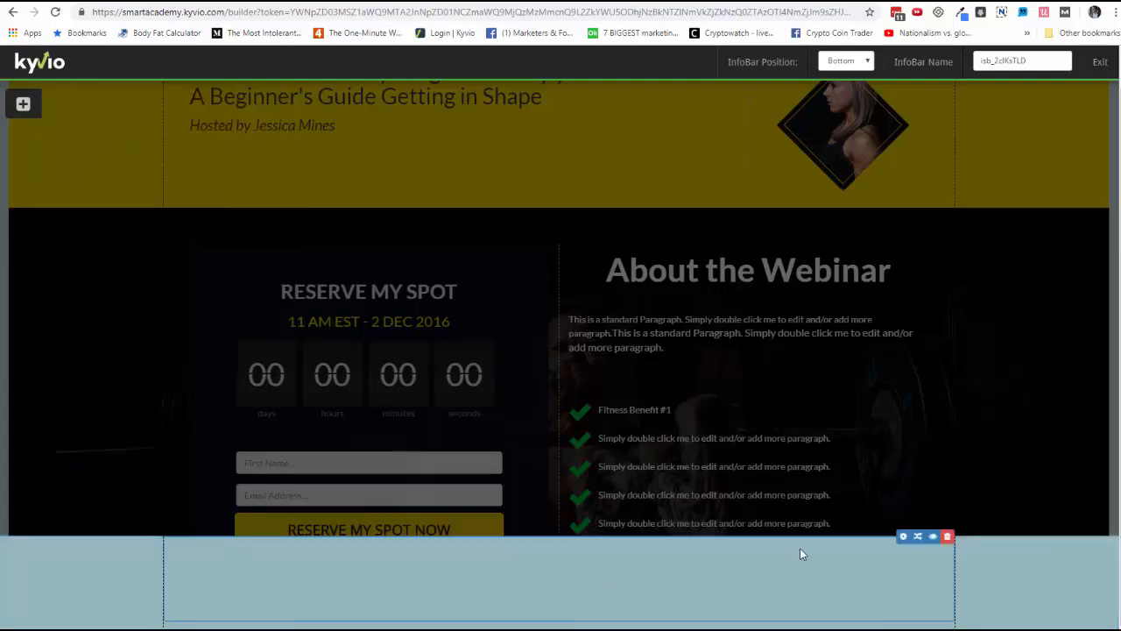
Step: Set the InfoBar countdown's end date to 2019-04-06 and close its settings
{"action": "left_click", "coordinate": [904, 537]}
{"action": "left_click", "coordinate": [854, 230]}
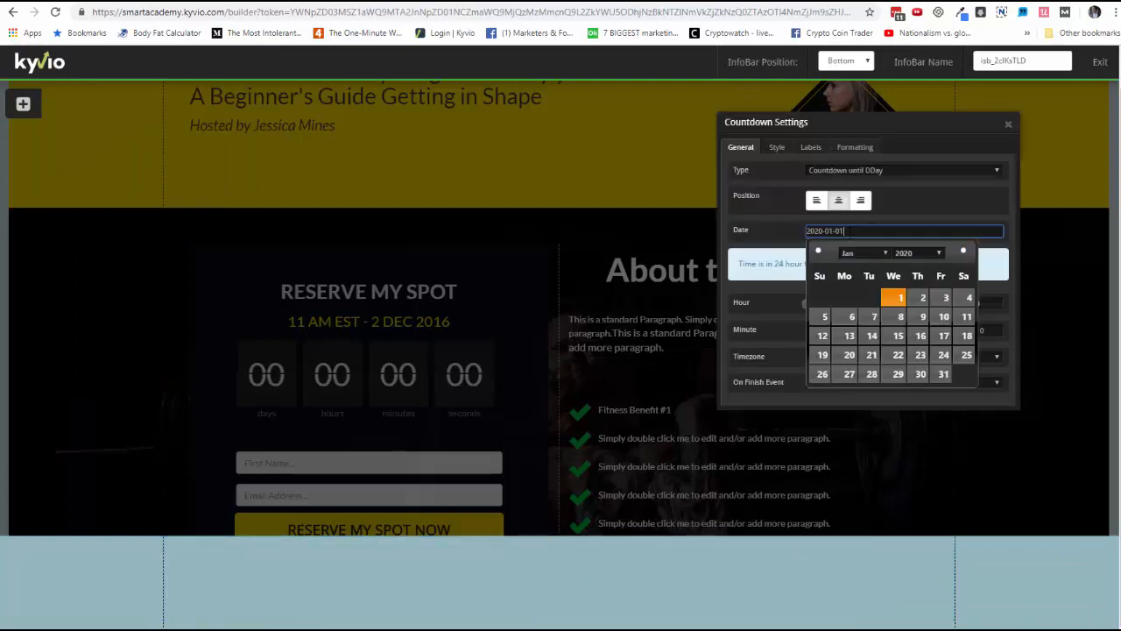
{"action": "left_click", "coordinate": [820, 252]}
{"action": "left_click", "coordinate": [820, 253]}
{"action": "left_click", "coordinate": [820, 253]}
{"action": "left_click", "coordinate": [820, 253]}
{"action": "left_click", "coordinate": [820, 253]}
{"action": "left_click", "coordinate": [820, 253]}
{"action": "left_click", "coordinate": [820, 252]}
{"action": "left_click", "coordinate": [820, 253]}
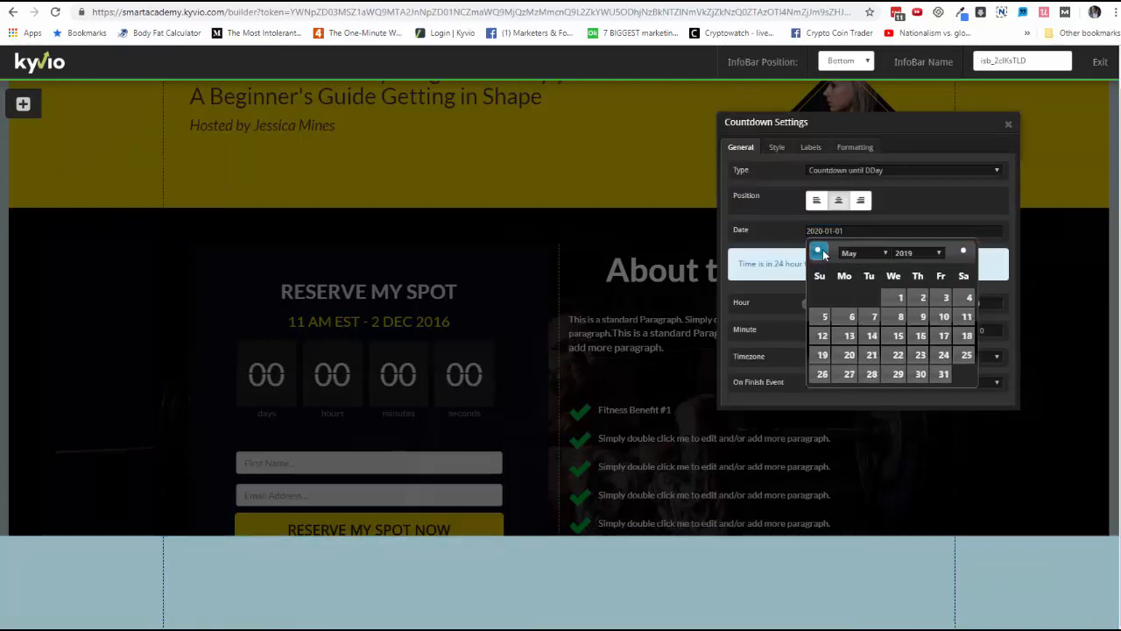
{"action": "left_click", "coordinate": [820, 252]}
{"action": "left_click", "coordinate": [821, 252]}
{"action": "left_click", "coordinate": [964, 253]}
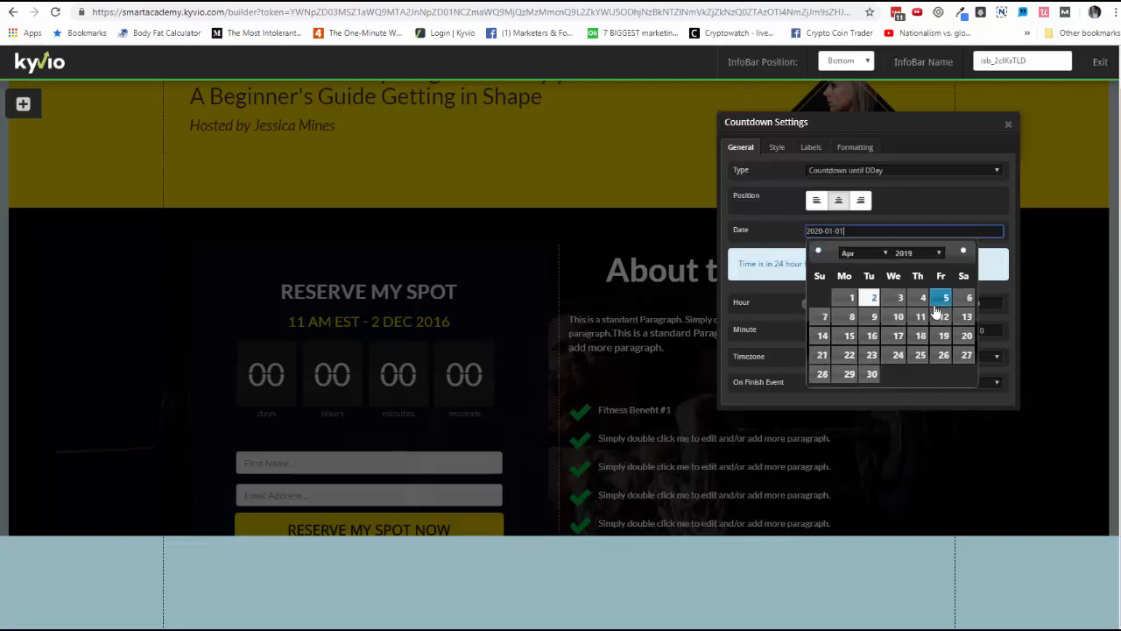
{"action": "left_click", "coordinate": [965, 297]}
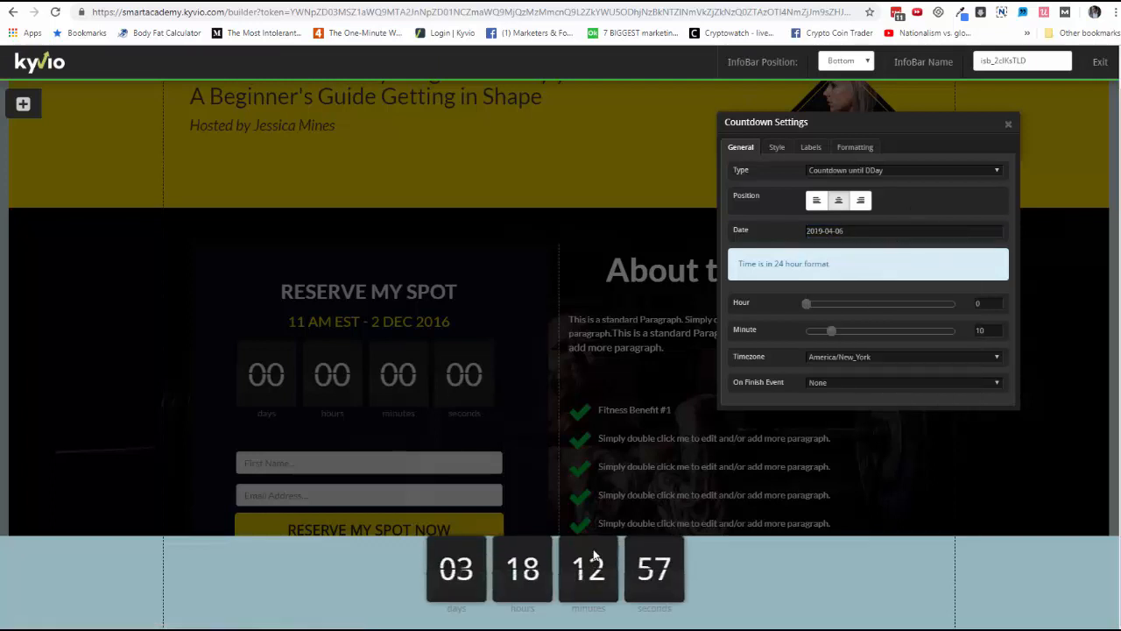
{"action": "left_click", "coordinate": [1009, 124]}
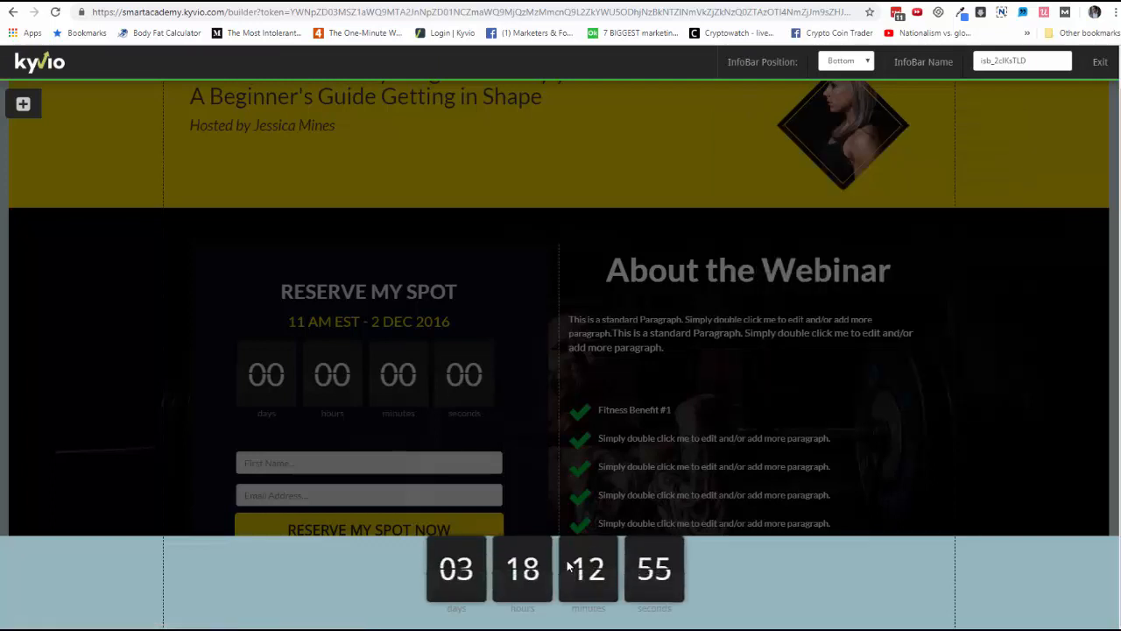
Step: Set the InfoBar countdown's top margin to 21, try the small Box Flip style, and choose the Text style
{"action": "left_click", "coordinate": [904, 537]}
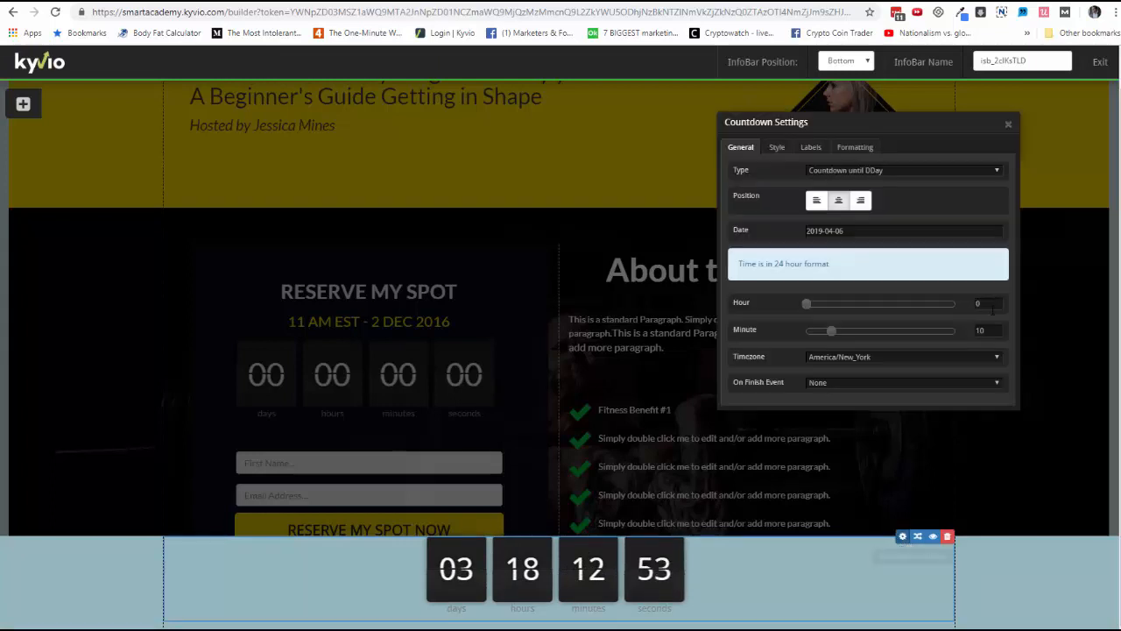
{"action": "left_click", "coordinate": [861, 149]}
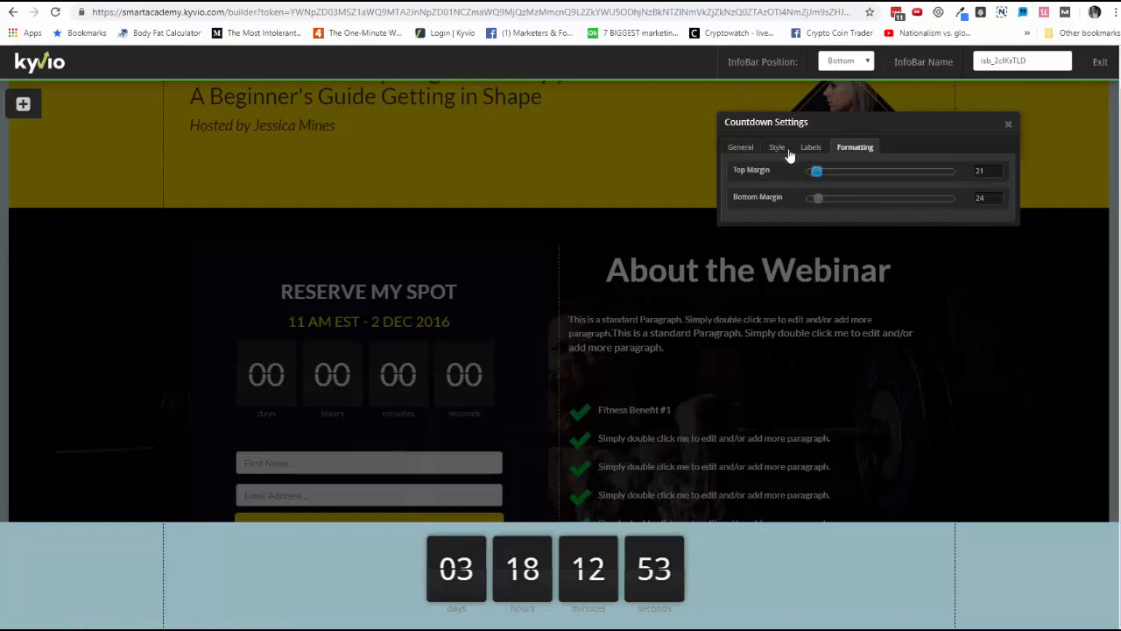
{"action": "left_click", "coordinate": [780, 149]}
{"action": "left_click", "coordinate": [852, 174]}
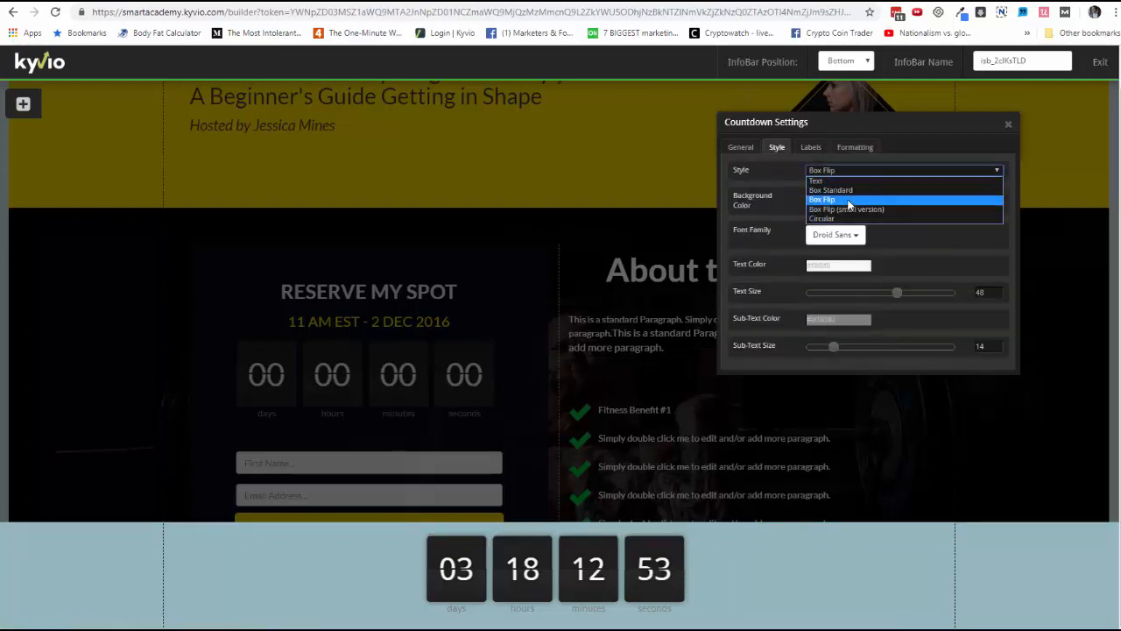
{"action": "left_click", "coordinate": [848, 209]}
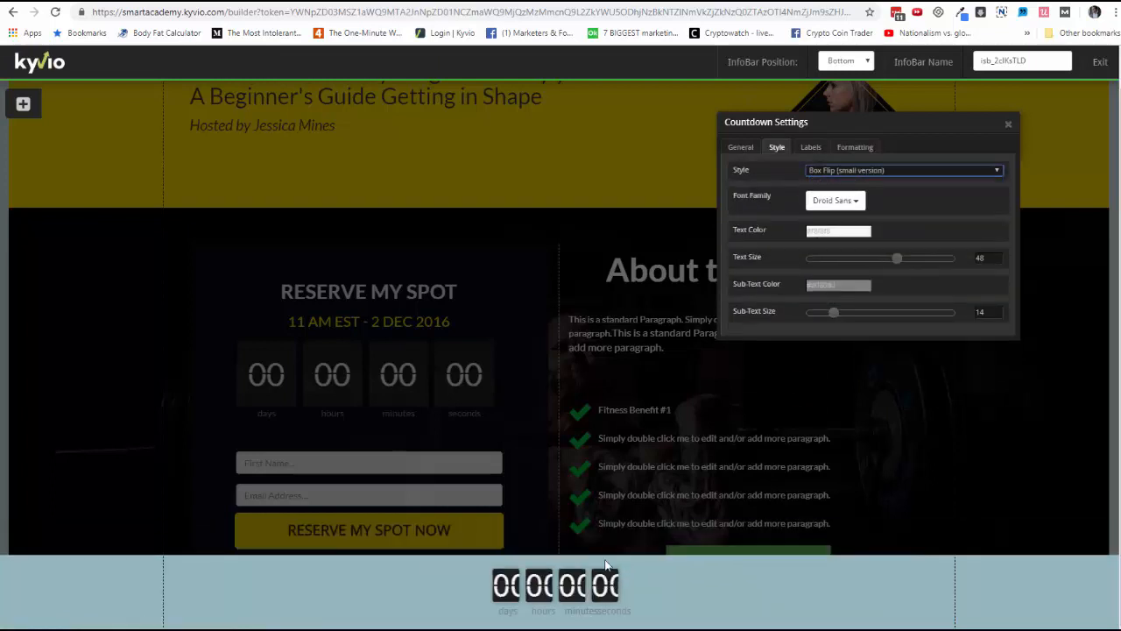
{"action": "left_click", "coordinate": [846, 170]}
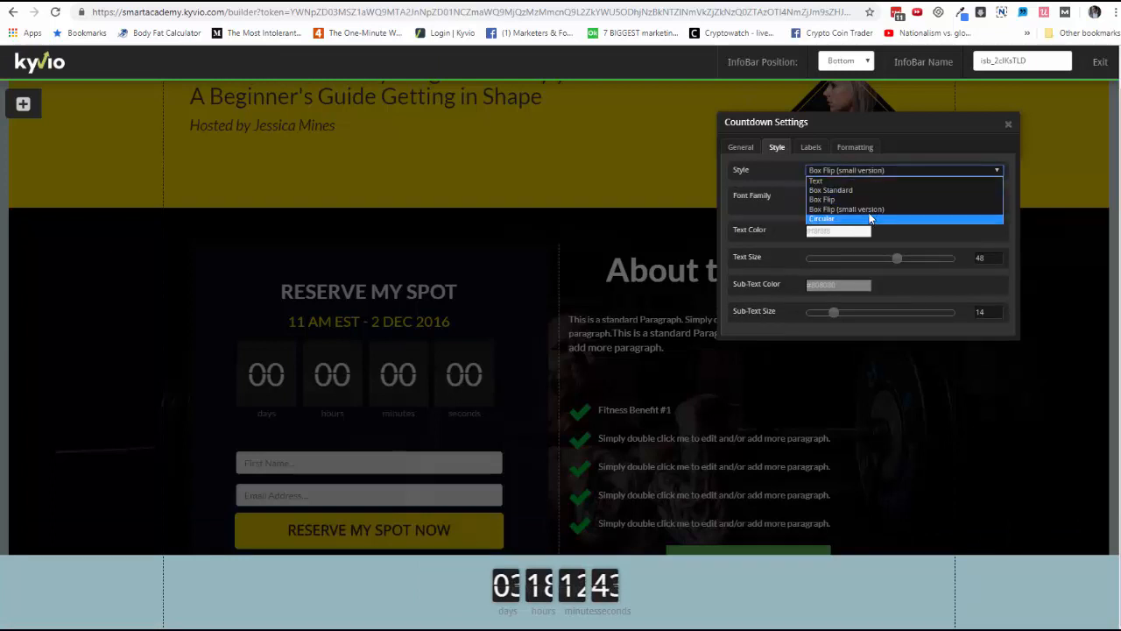
{"action": "left_click", "coordinate": [867, 182]}
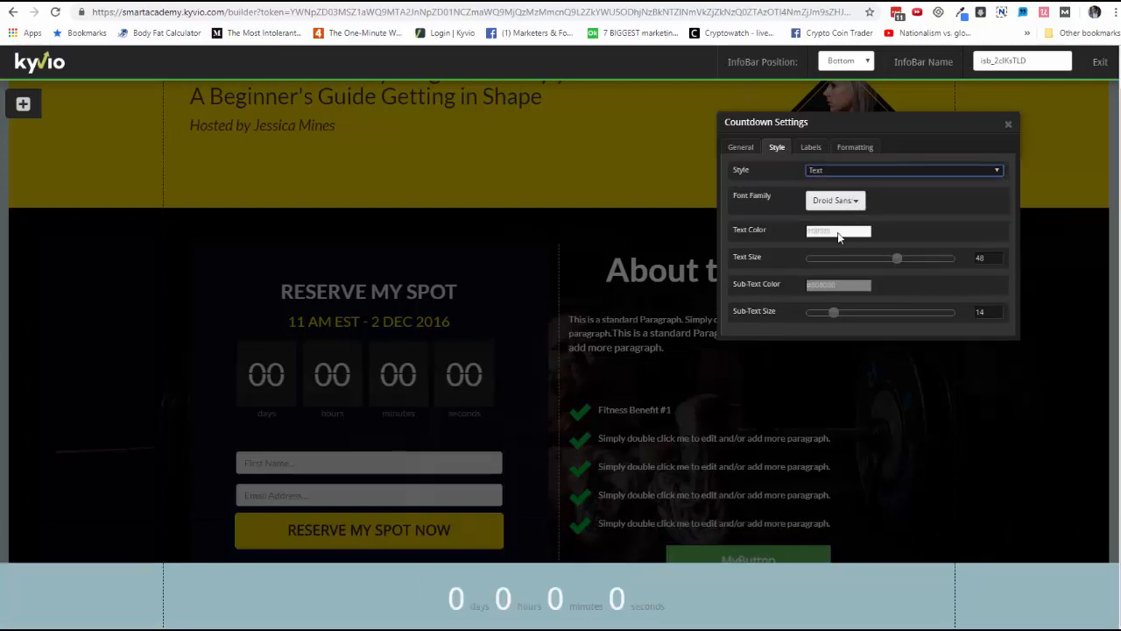
Step: Set the countdown's sub-text color to #000000, close its settings and return to the page editor
{"action": "left_click", "coordinate": [839, 285]}
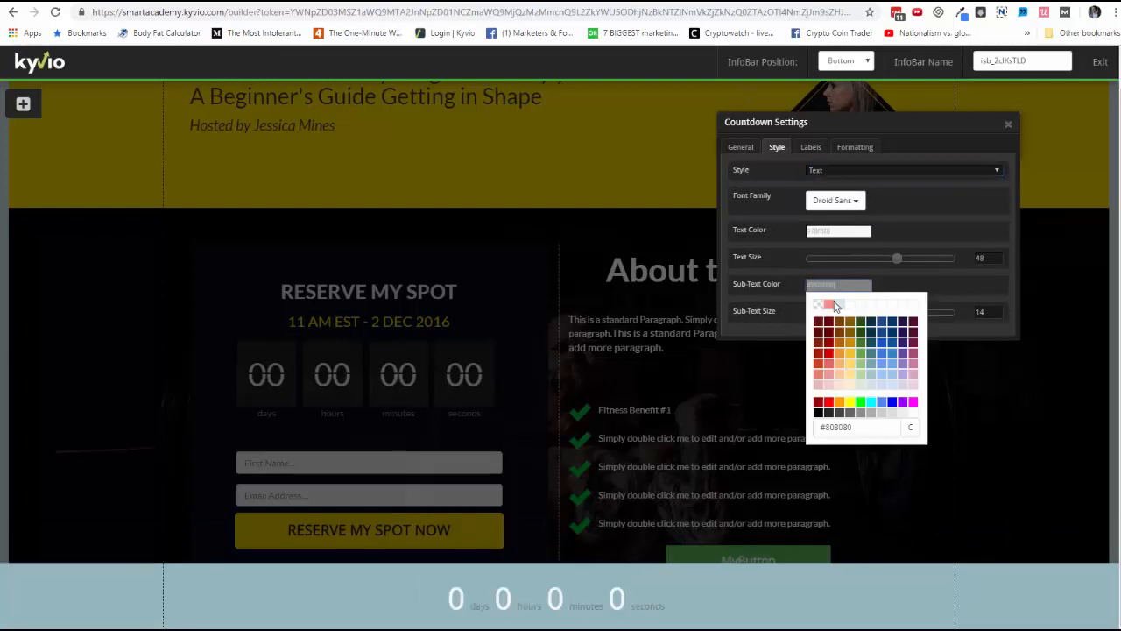
{"action": "left_click", "coordinate": [820, 413]}
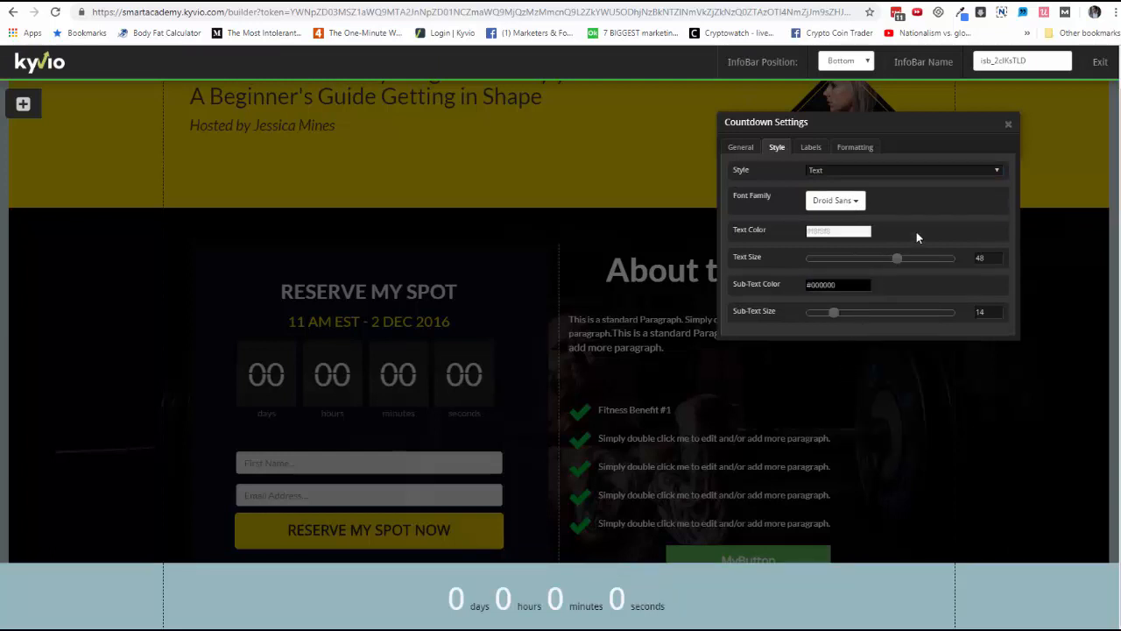
{"action": "left_click", "coordinate": [1012, 126]}
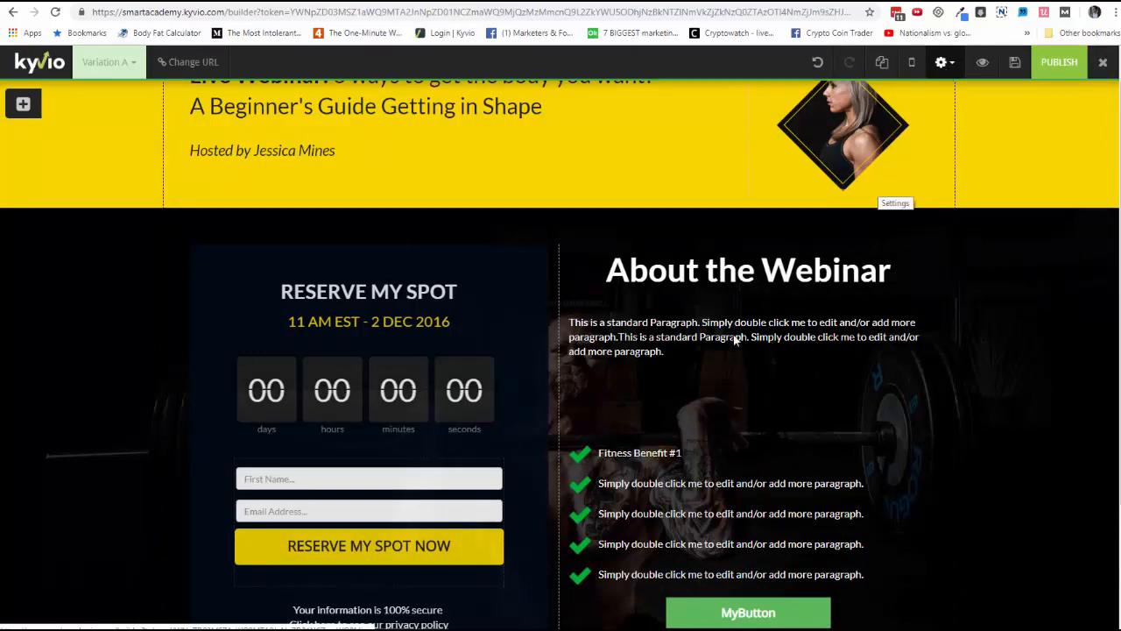
{"action": "scroll", "coordinate": [748, 497], "scroll_direction": "down", "scroll_amount": 2}
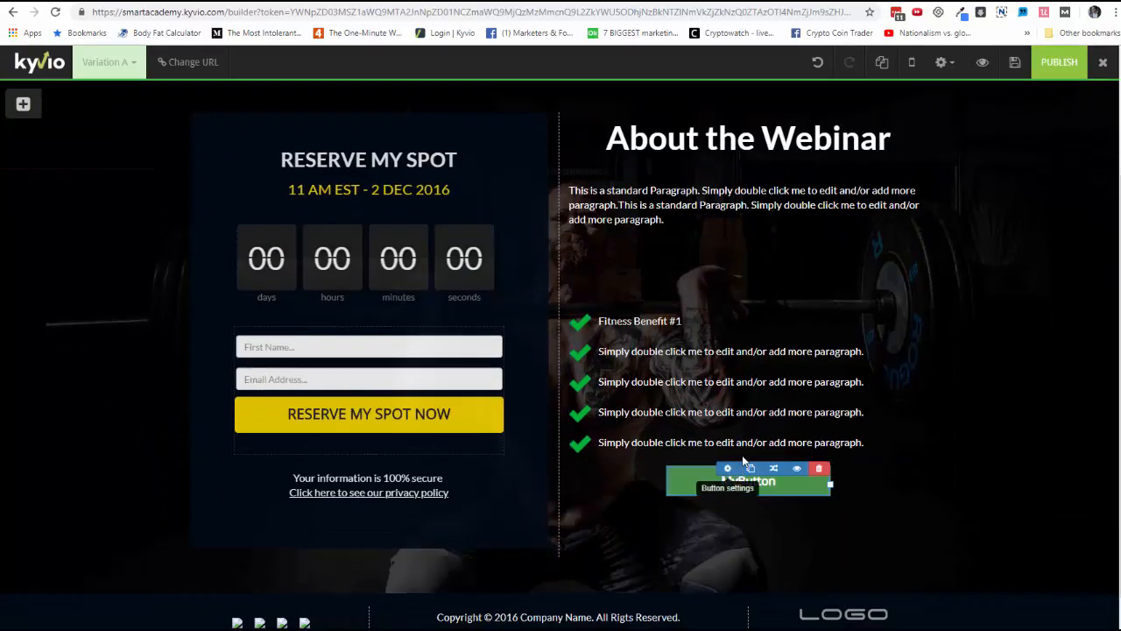
{"action": "scroll", "coordinate": [964, 367], "scroll_direction": "up", "scroll_amount": 3}
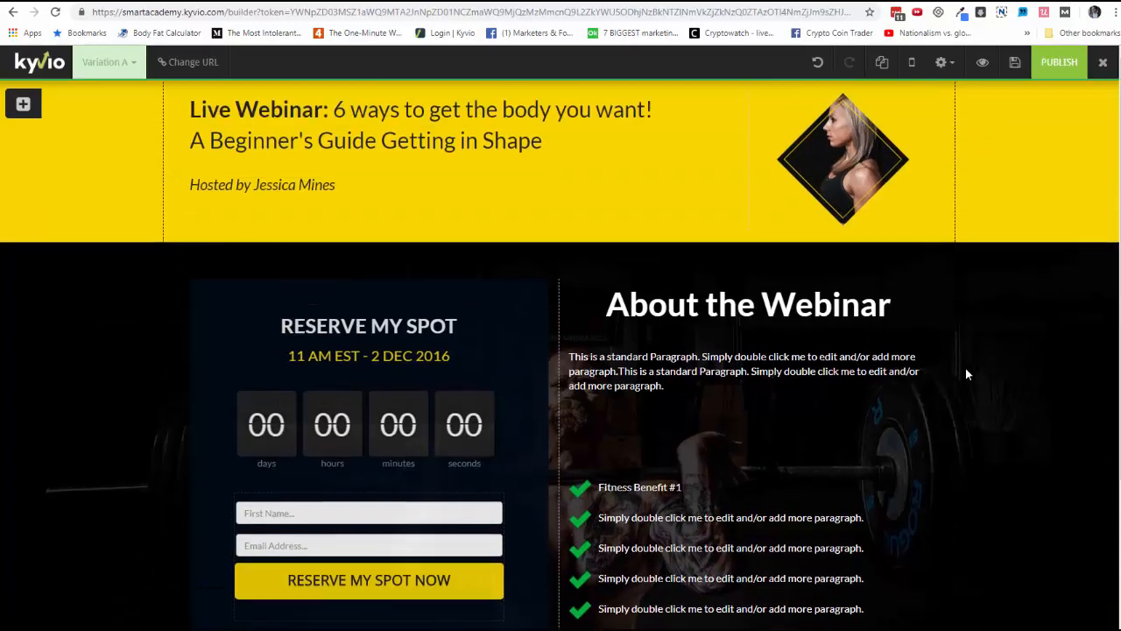
{"action": "left_click", "coordinate": [941, 62]}
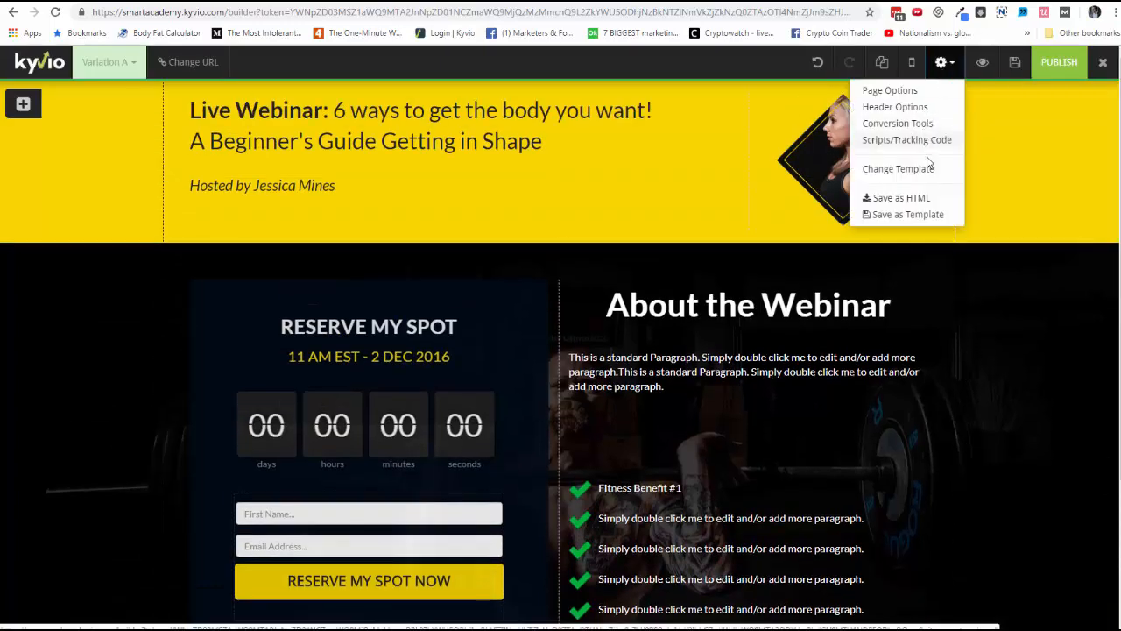
{"action": "scroll", "coordinate": [1005, 339], "scroll_direction": "down", "scroll_amount": 1}
{"action": "scroll", "coordinate": [1006, 342], "scroll_direction": "up", "scroll_amount": 2}
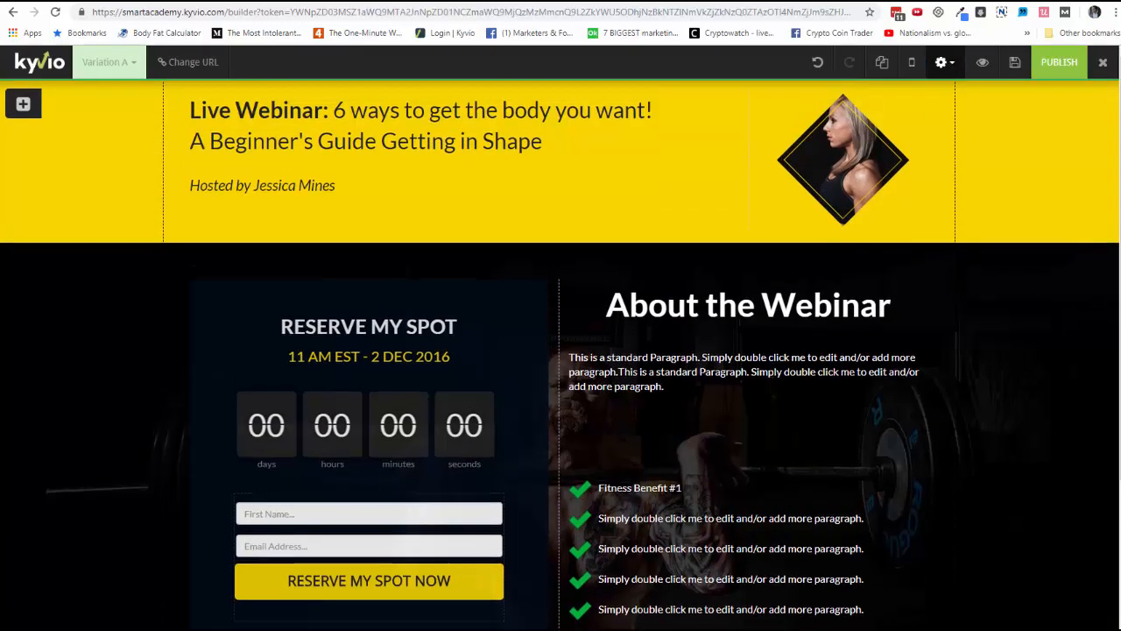
Step: Publish the registration page, check its preview after dismissing the popup, and return to the funnel's page list
{"action": "left_click", "coordinate": [1059, 66]}
{"action": "left_click", "coordinate": [1042, 67]}
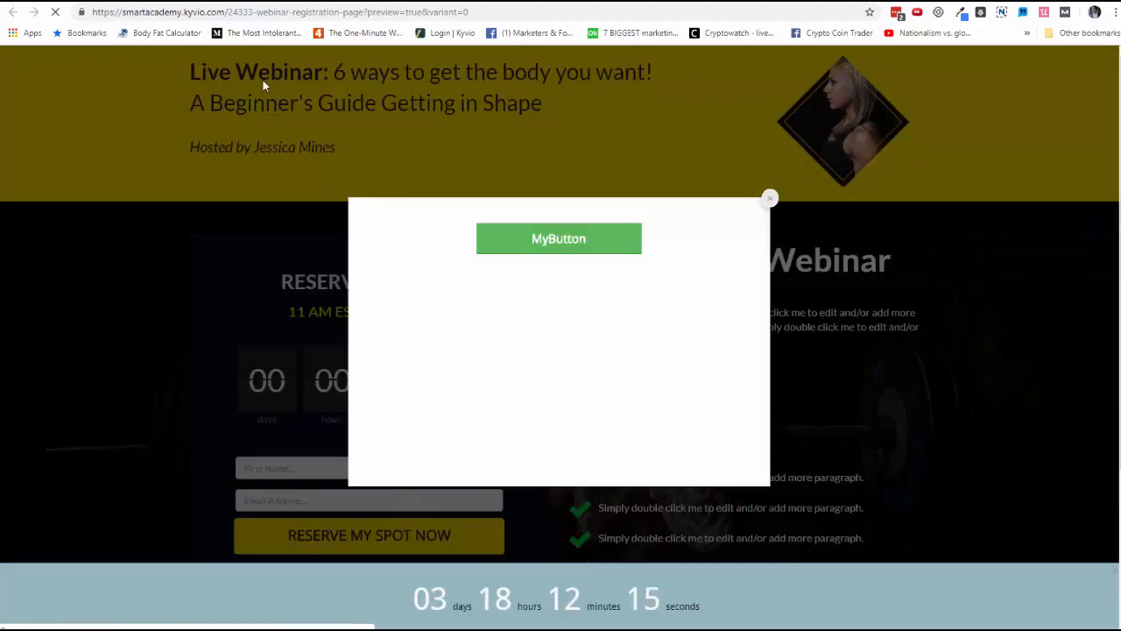
{"action": "left_click", "coordinate": [771, 199]}
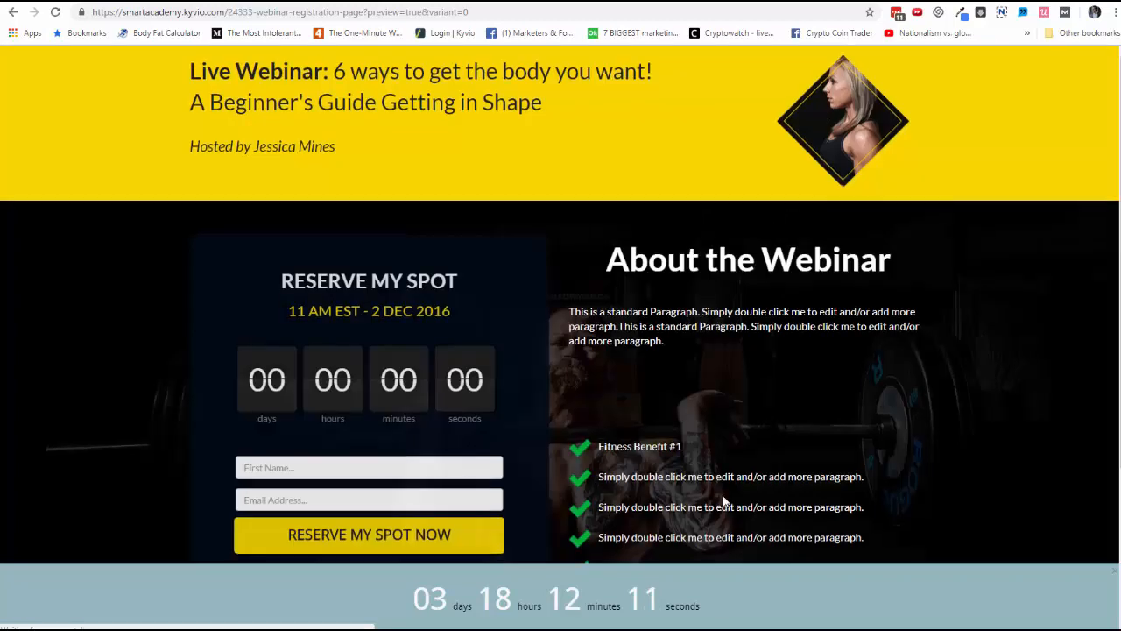
{"action": "scroll", "coordinate": [724, 506], "scroll_direction": "down", "scroll_amount": 3}
{"action": "scroll", "coordinate": [499, 358], "scroll_direction": "up", "scroll_amount": 3}
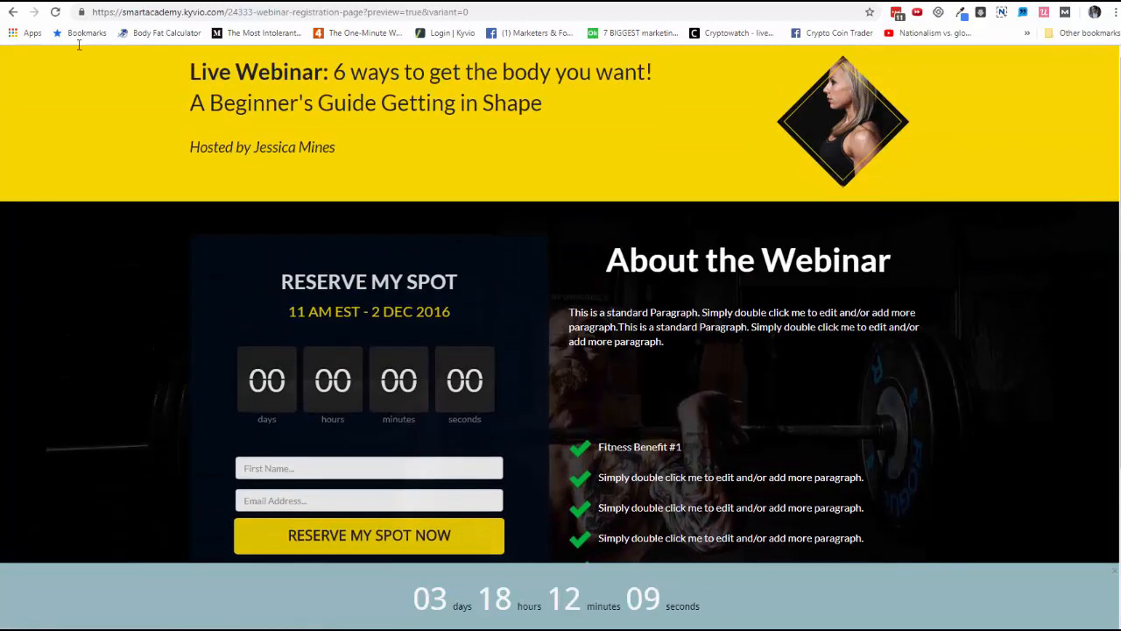
{"action": "left_click", "coordinate": [13, 12]}
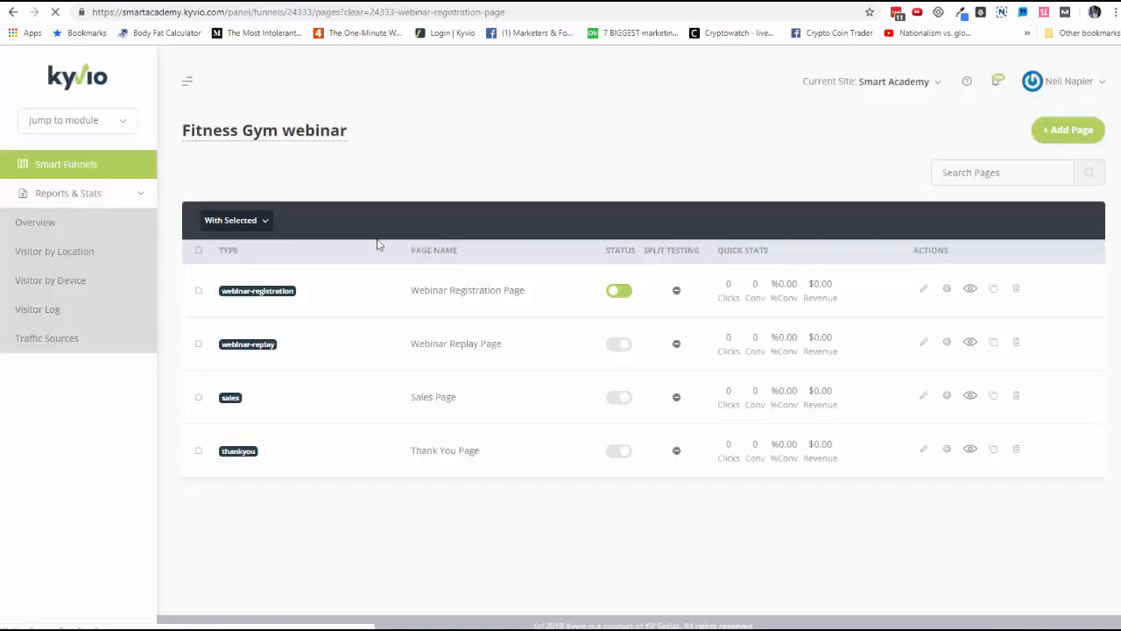
Step: Switch to the membership module's product list and open the Smart Academy members' page
{"action": "left_click", "coordinate": [140, 201]}
{"action": "left_click", "coordinate": [142, 201]}
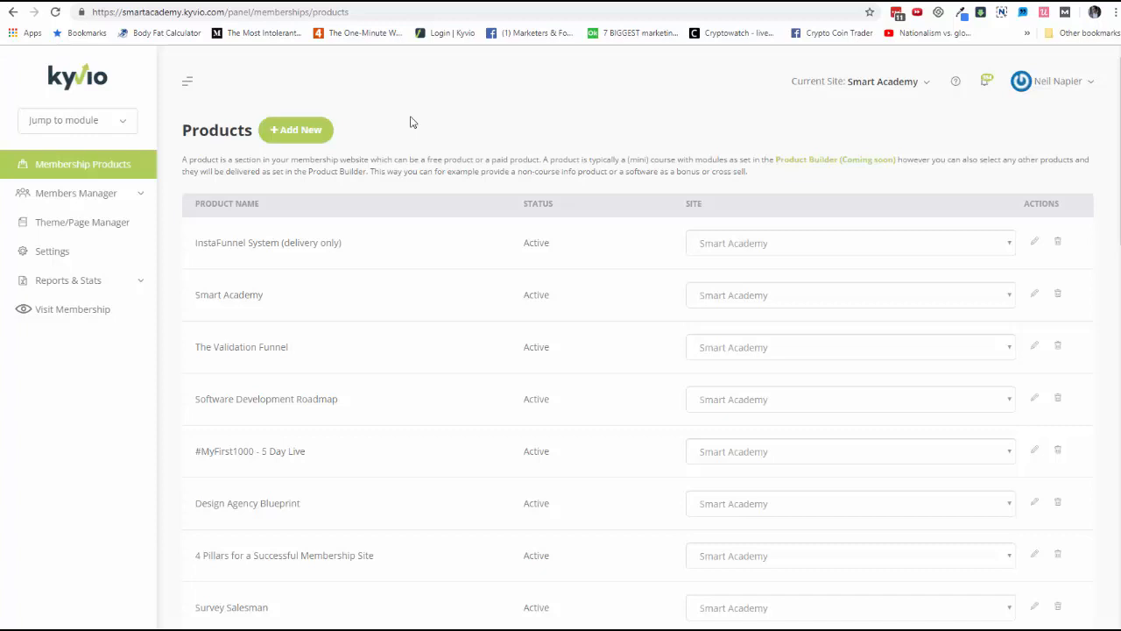
{"action": "left_click", "coordinate": [291, 1]}
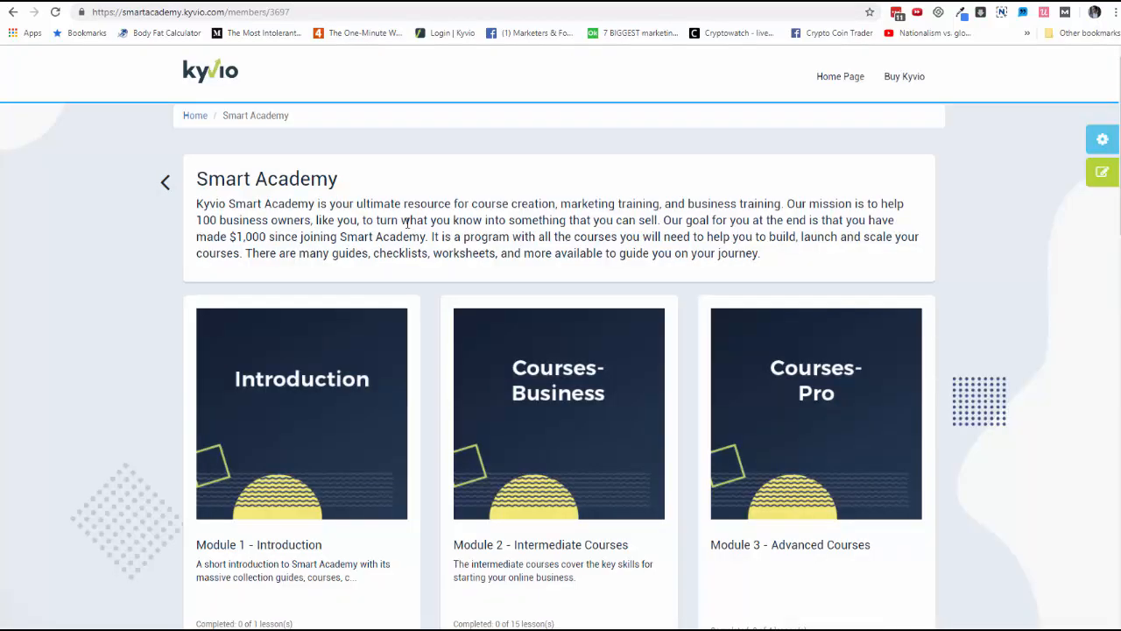
Step: Look through the Smart Academy course modules and open Module 2 - Intermediate Courses
{"action": "scroll", "coordinate": [407, 222], "scroll_direction": "down", "scroll_amount": 6}
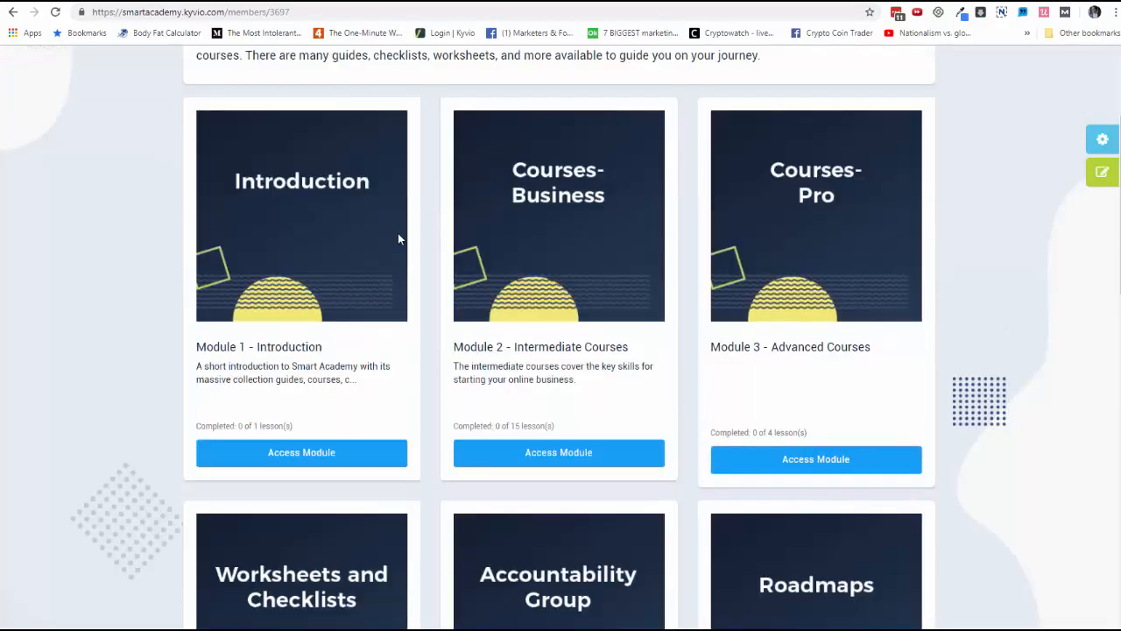
{"action": "scroll", "coordinate": [402, 252], "scroll_direction": "down", "scroll_amount": 4}
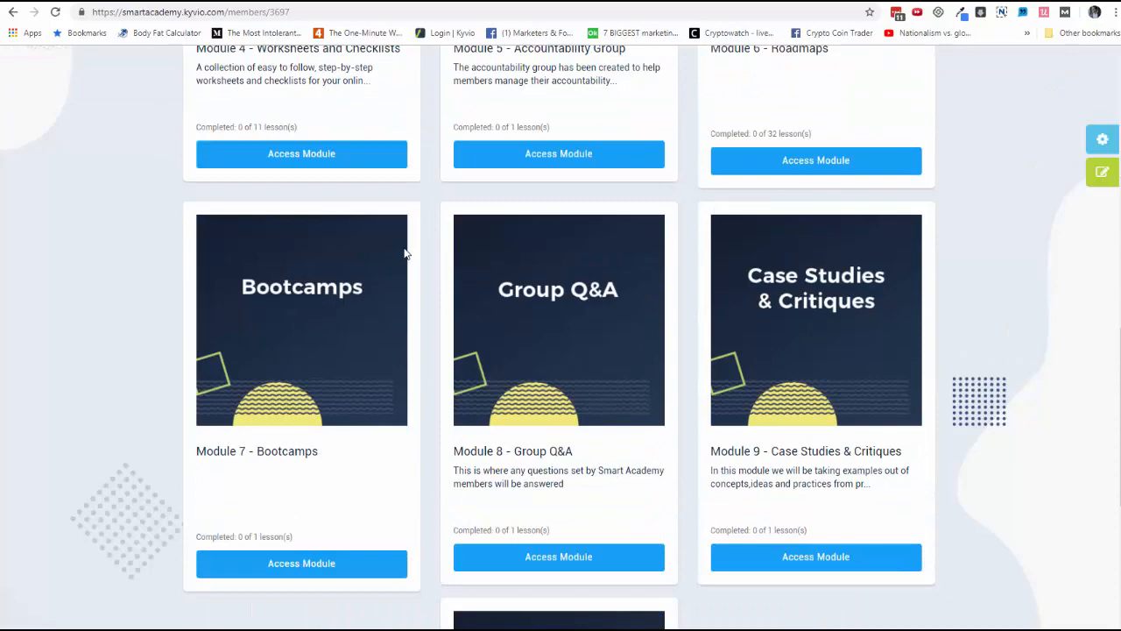
{"action": "scroll", "coordinate": [447, 265], "scroll_direction": "down", "scroll_amount": 1}
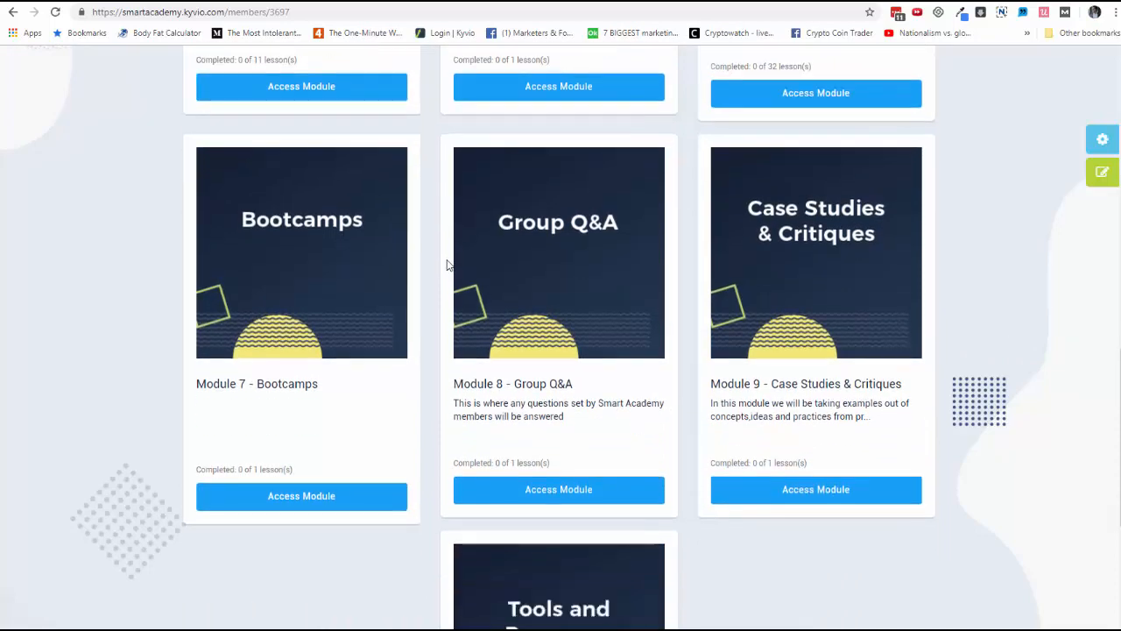
{"action": "scroll", "coordinate": [447, 264], "scroll_direction": "down", "scroll_amount": 1}
{"action": "scroll", "coordinate": [447, 264], "scroll_direction": "down", "scroll_amount": 2}
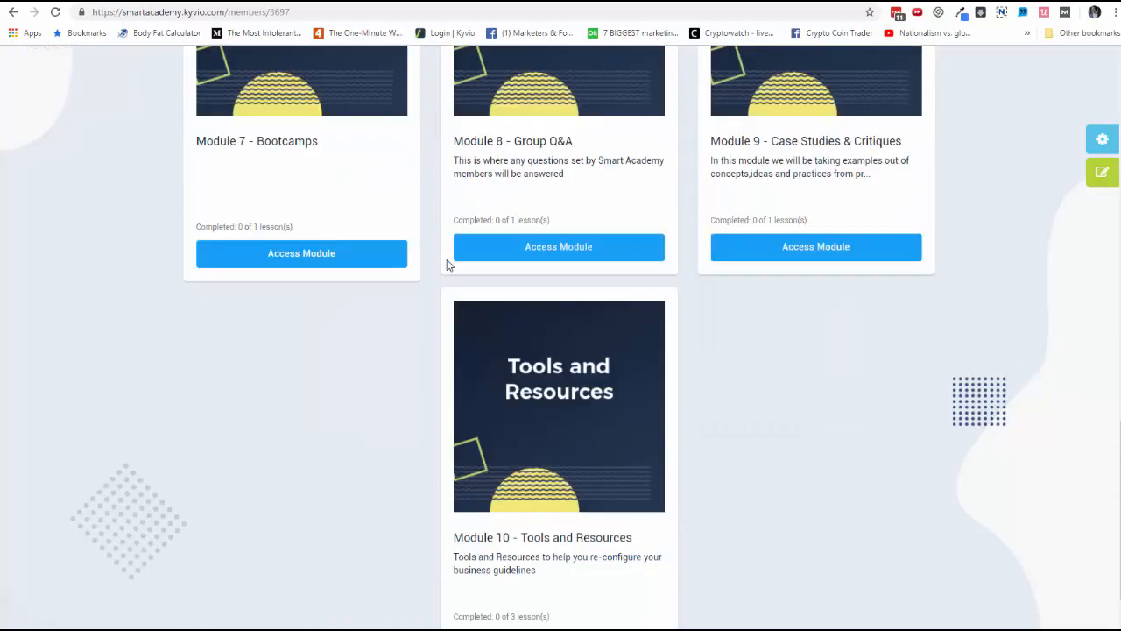
{"action": "scroll", "coordinate": [447, 265], "scroll_direction": "down", "scroll_amount": 1}
{"action": "scroll", "coordinate": [444, 265], "scroll_direction": "up", "scroll_amount": 13}
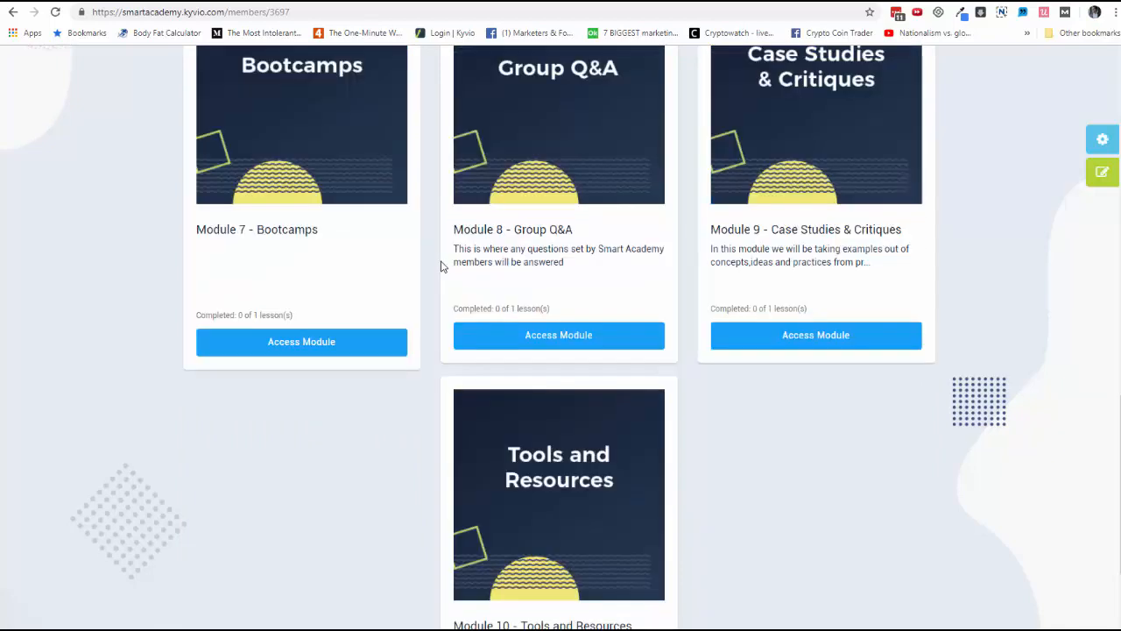
{"action": "scroll", "coordinate": [438, 306], "scroll_direction": "up", "scroll_amount": 1}
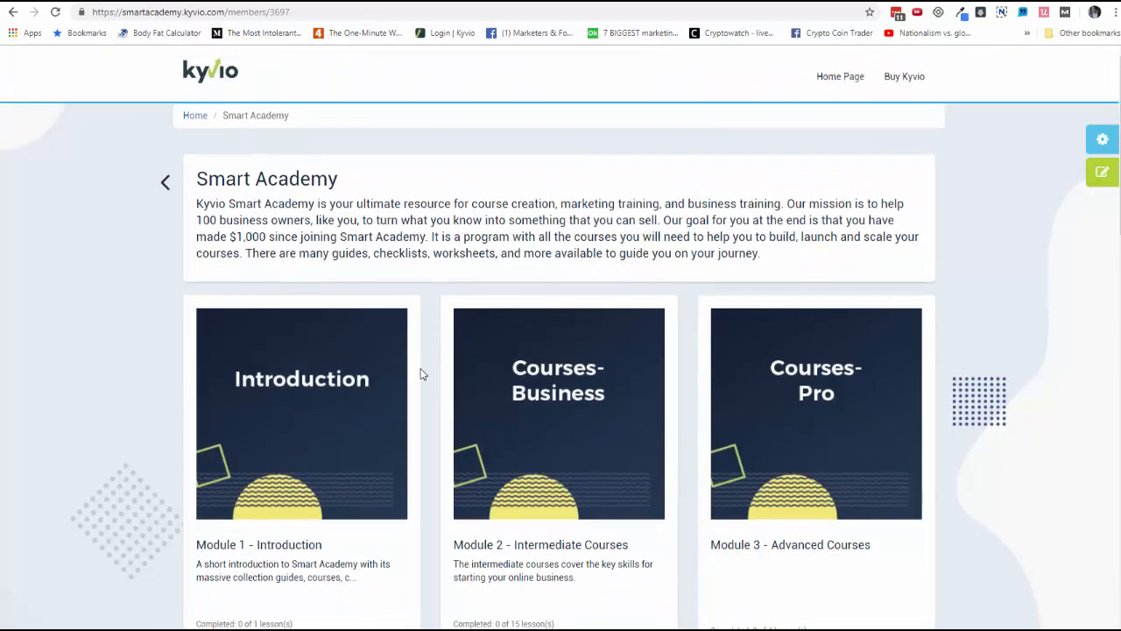
{"action": "scroll", "coordinate": [422, 375], "scroll_direction": "down", "scroll_amount": 1}
{"action": "left_click", "coordinate": [559, 587]}
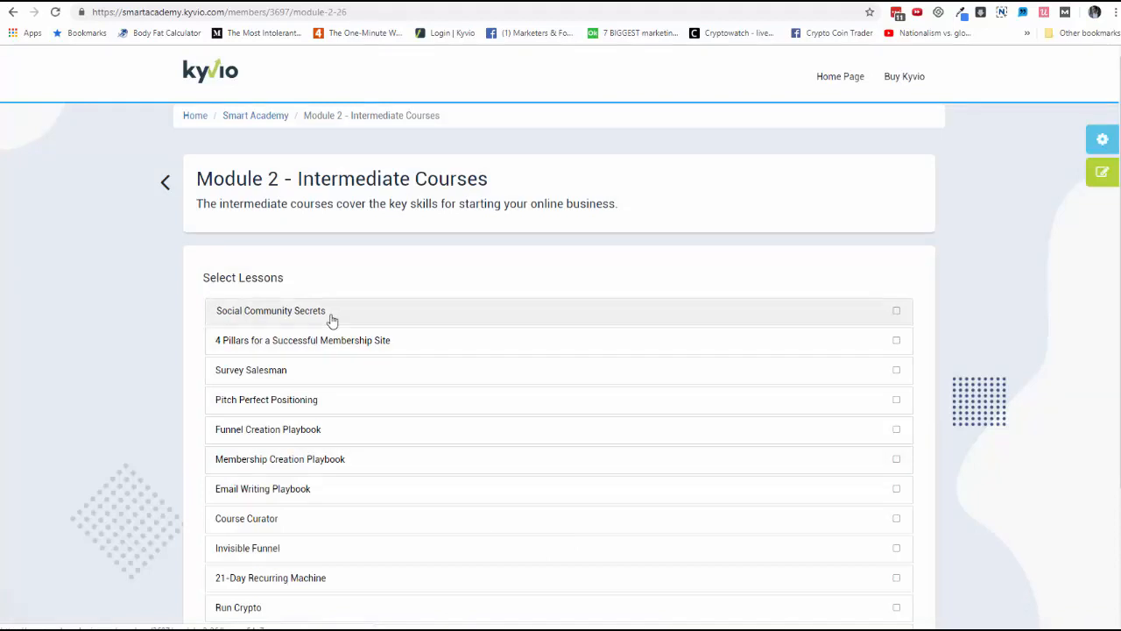
Step: Try to mark the Social Community Secrets lesson as completed, dismiss the notice, and open that lesson
{"action": "left_click", "coordinate": [897, 313]}
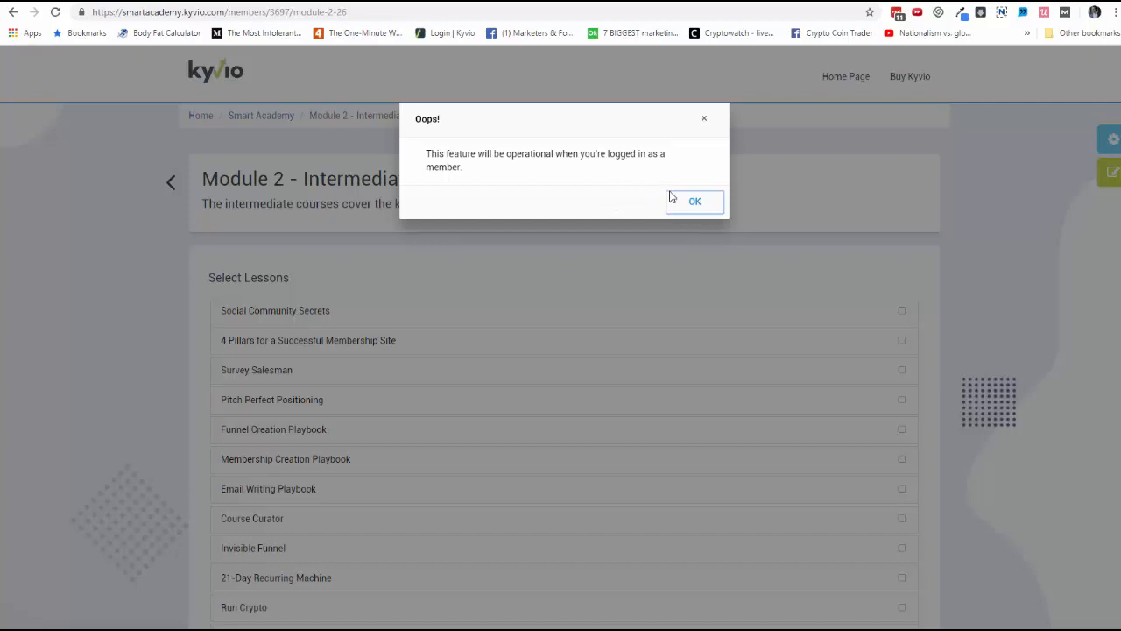
{"action": "left_click", "coordinate": [673, 200]}
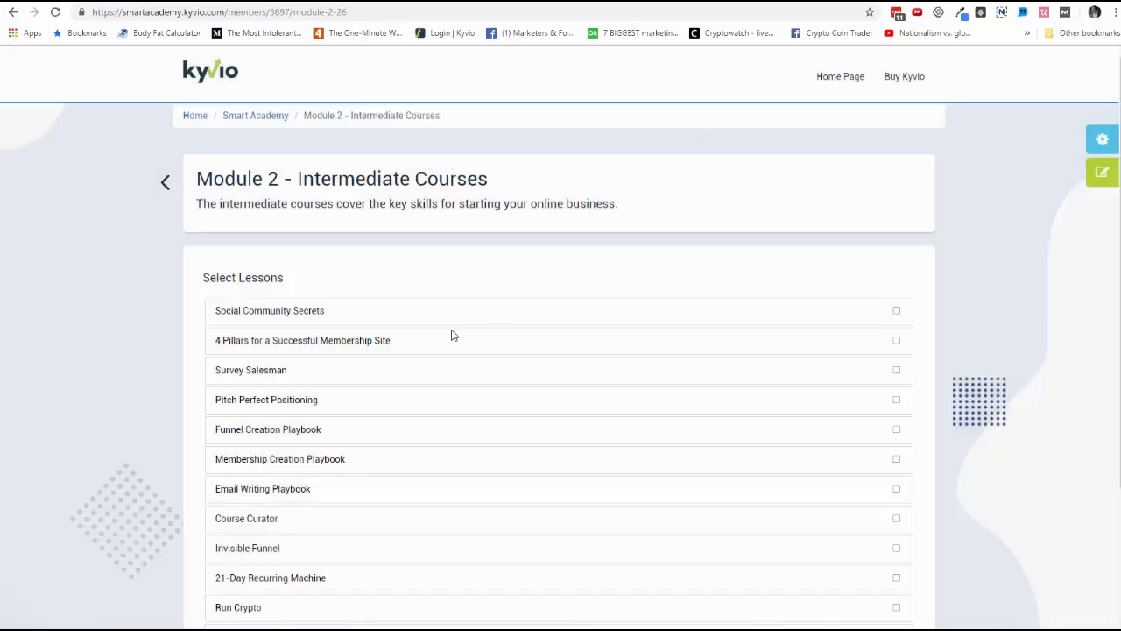
{"action": "left_click", "coordinate": [306, 318]}
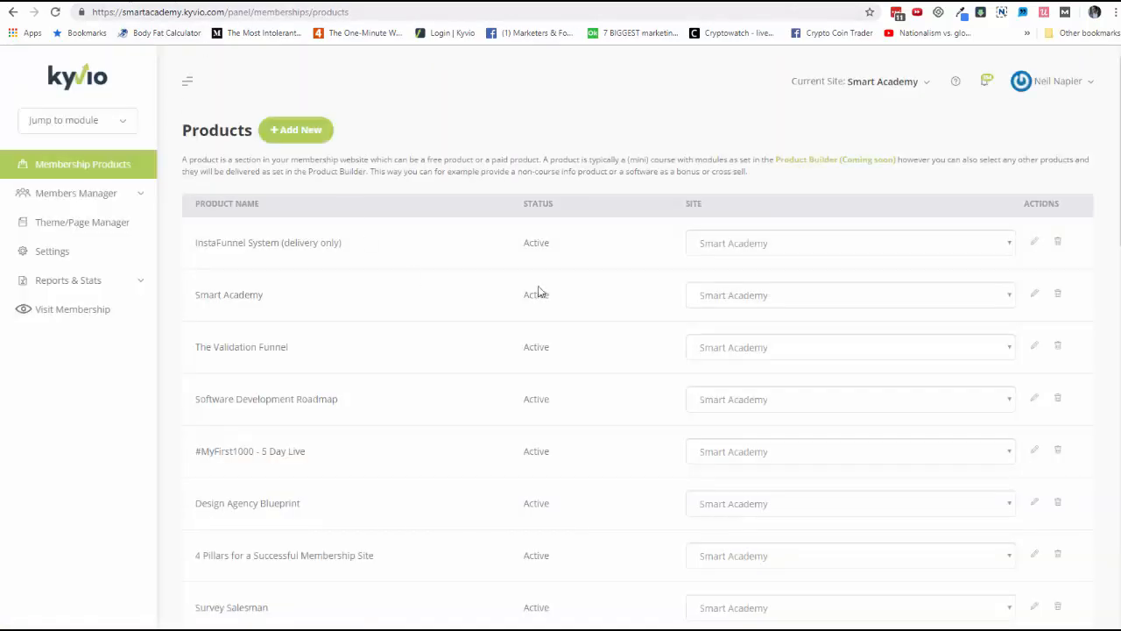
Step: Open the Smart Academy product for editing and look through the Social Community Secrets lesson and its module navigation
{"action": "left_click", "coordinate": [1035, 295]}
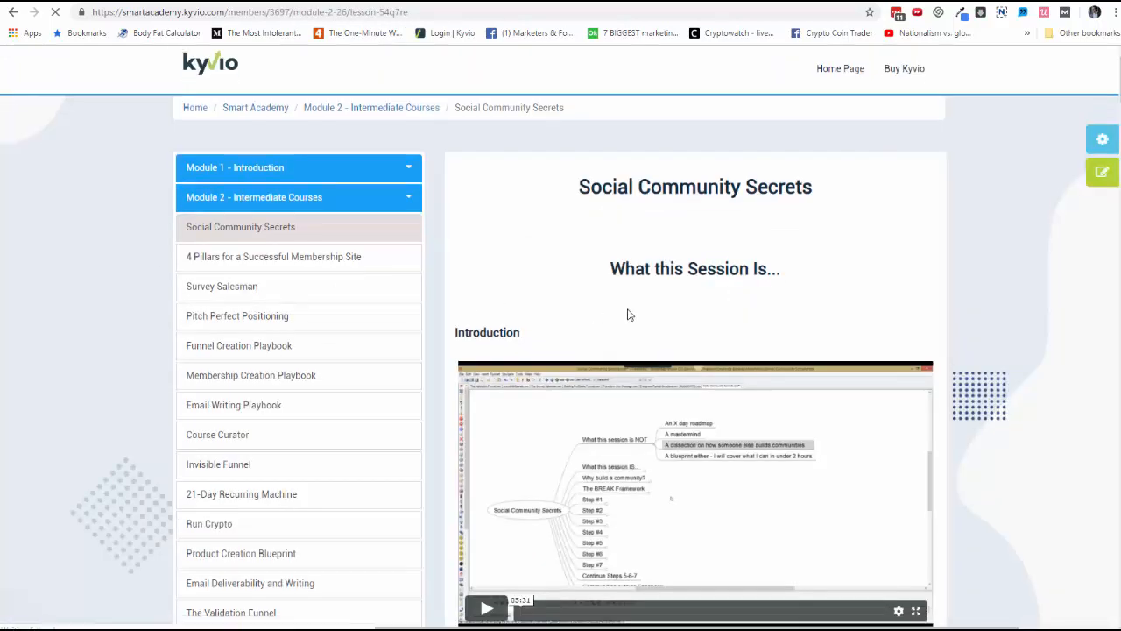
{"action": "scroll", "coordinate": [626, 312], "scroll_direction": "down", "scroll_amount": 1}
{"action": "scroll", "coordinate": [366, 252], "scroll_direction": "down", "scroll_amount": 10}
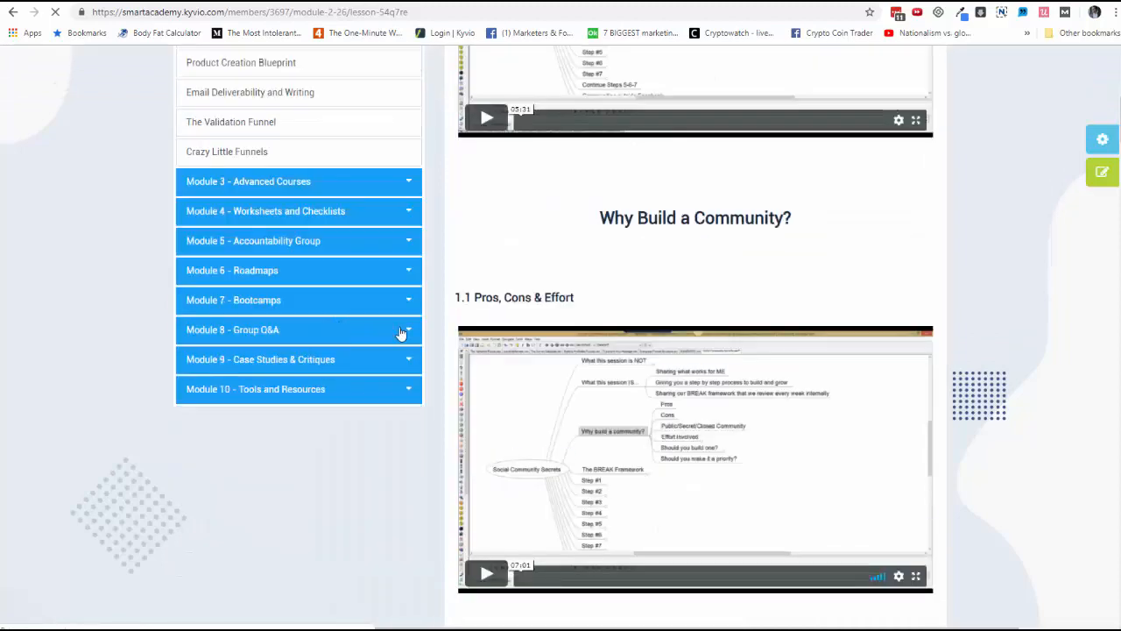
{"action": "scroll", "coordinate": [400, 333], "scroll_direction": "up", "scroll_amount": 5}
{"action": "scroll", "coordinate": [401, 333], "scroll_direction": "up", "scroll_amount": 5}
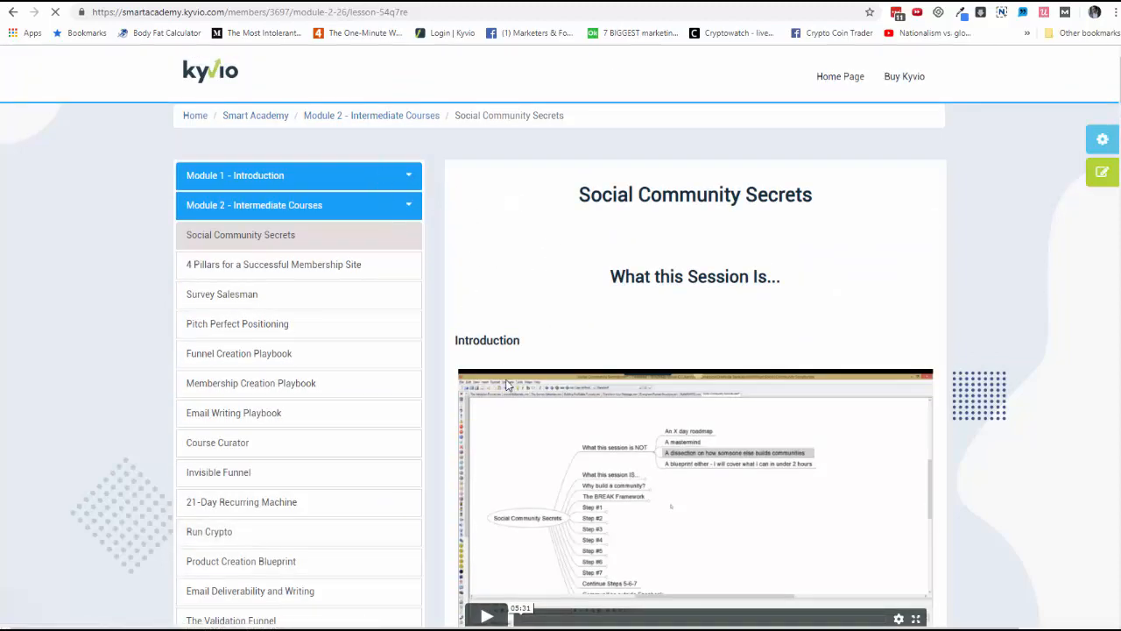
{"action": "scroll", "coordinate": [507, 383], "scroll_direction": "down", "scroll_amount": 2}
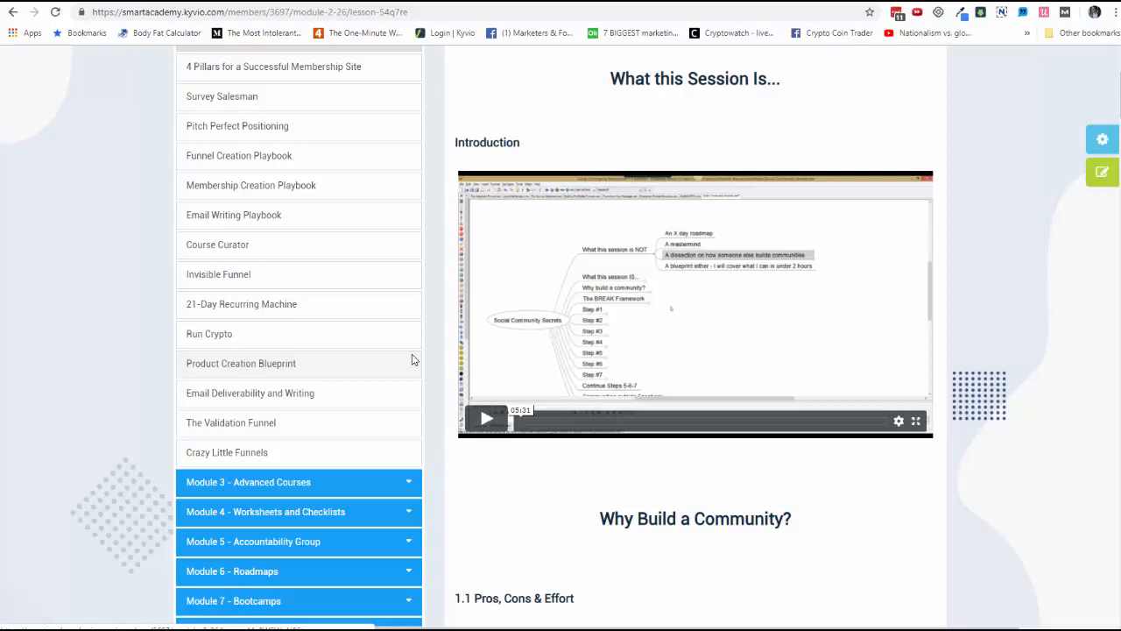
{"action": "scroll", "coordinate": [418, 344], "scroll_direction": "up", "scroll_amount": 3}
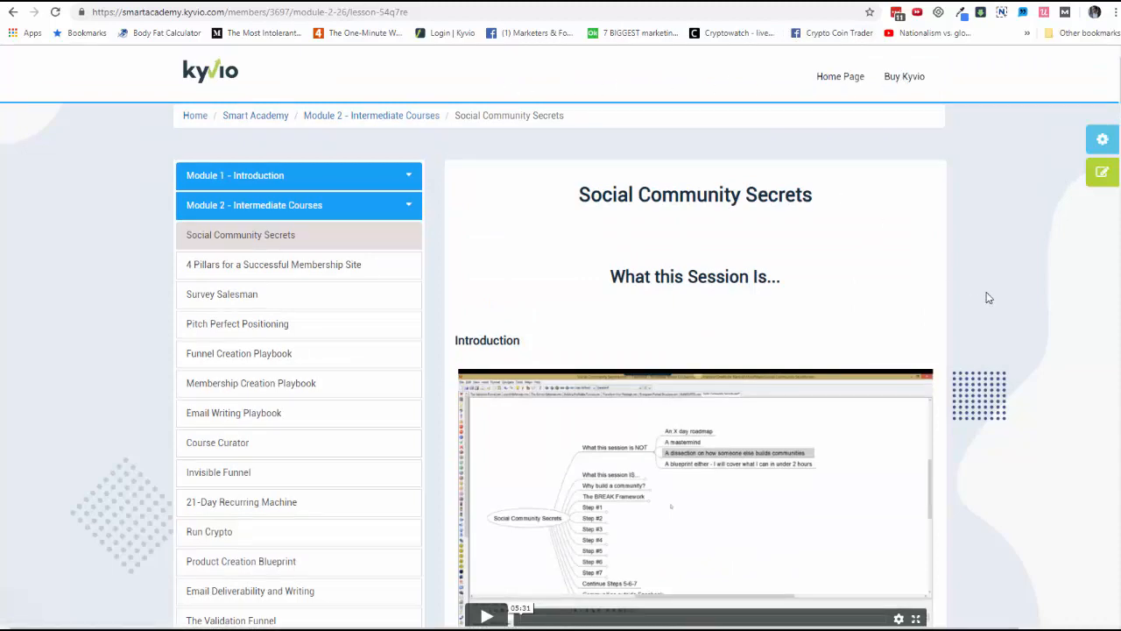
{"action": "left_click_drag", "start_coordinate": [1120, 87], "coordinate": [1074, 68]}
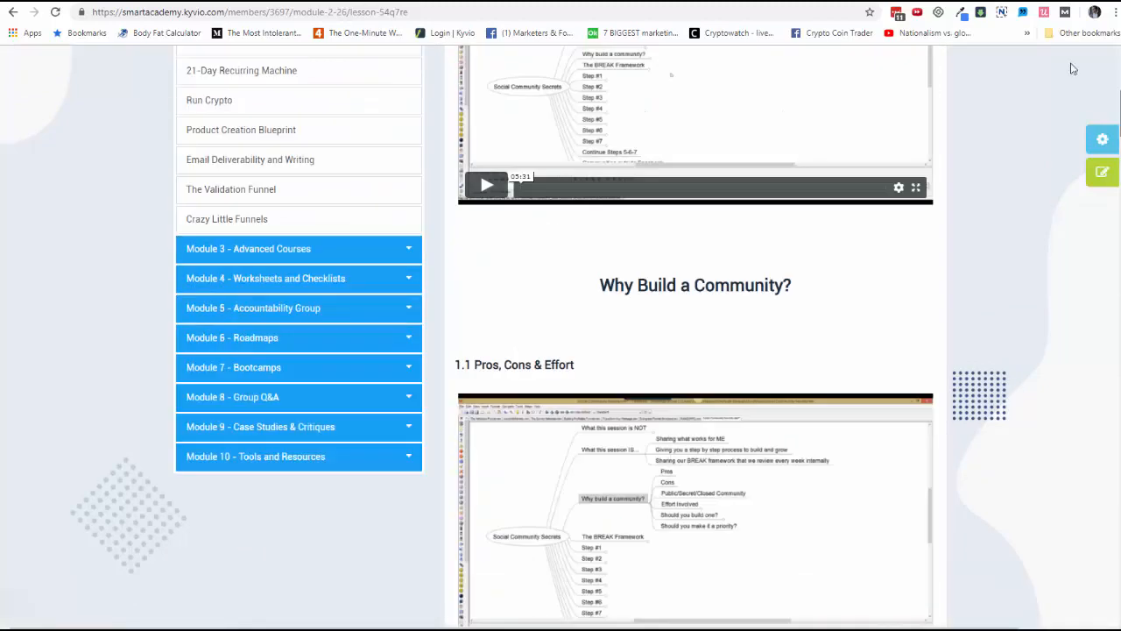
Step: Return to the Smart Academy product's contents and open the Watch This First lesson in the page editor
{"action": "left_click", "coordinate": [103, 0]}
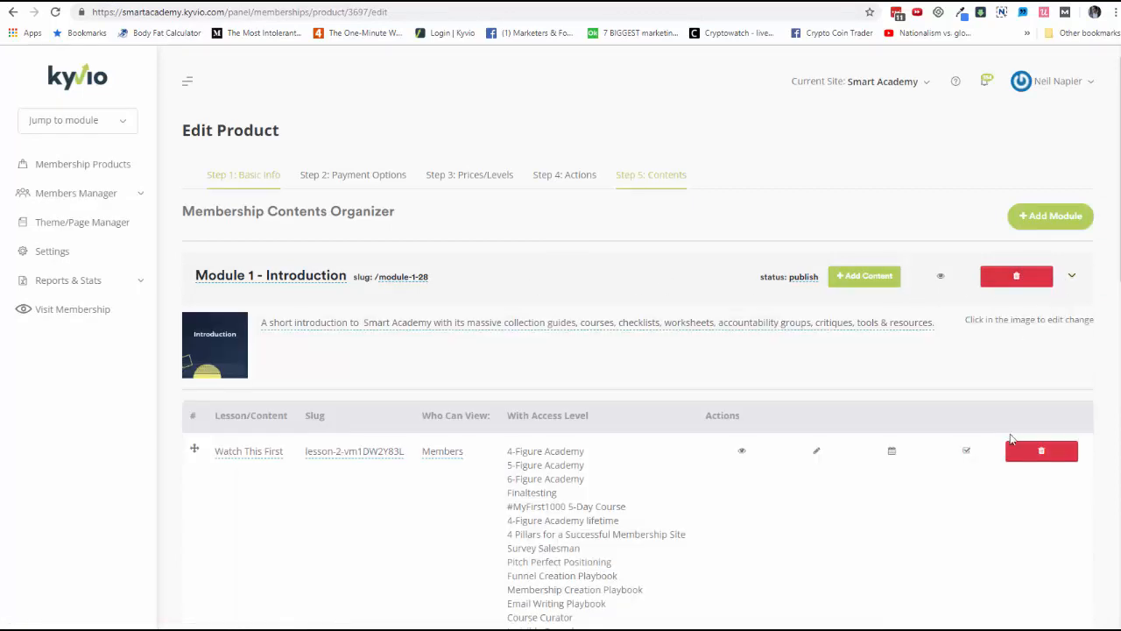
{"action": "left_click", "coordinate": [816, 453]}
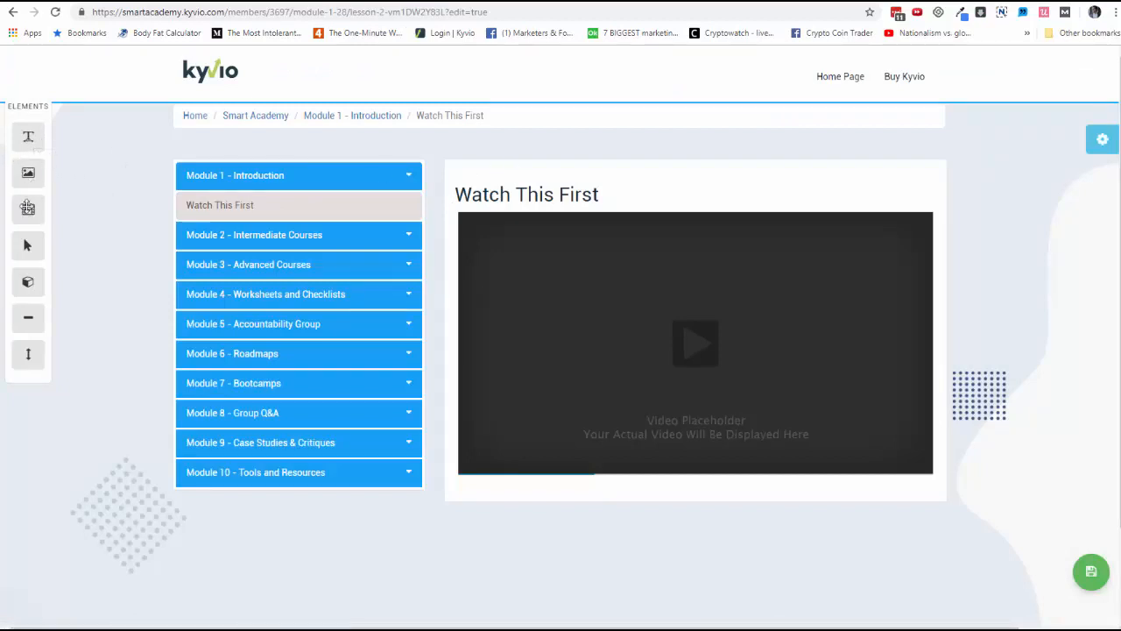
Step: Place an image element below the video in the Watch This First lesson and open the page settings
{"action": "left_click_drag", "start_coordinate": [28, 173], "coordinate": [611, 500]}
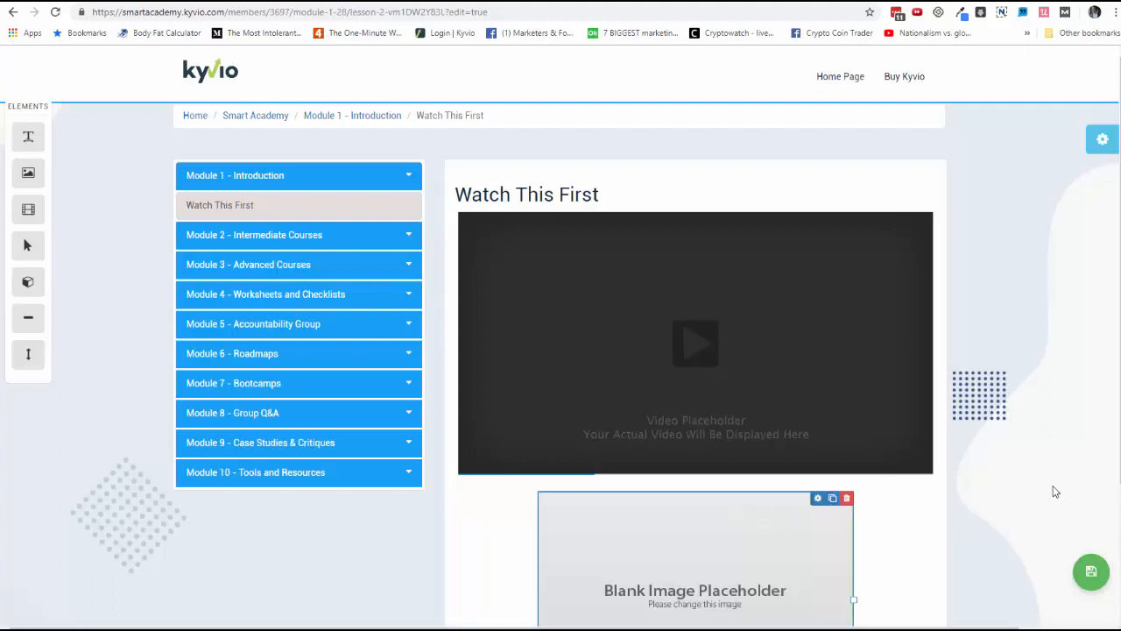
{"action": "left_click", "coordinate": [1103, 147]}
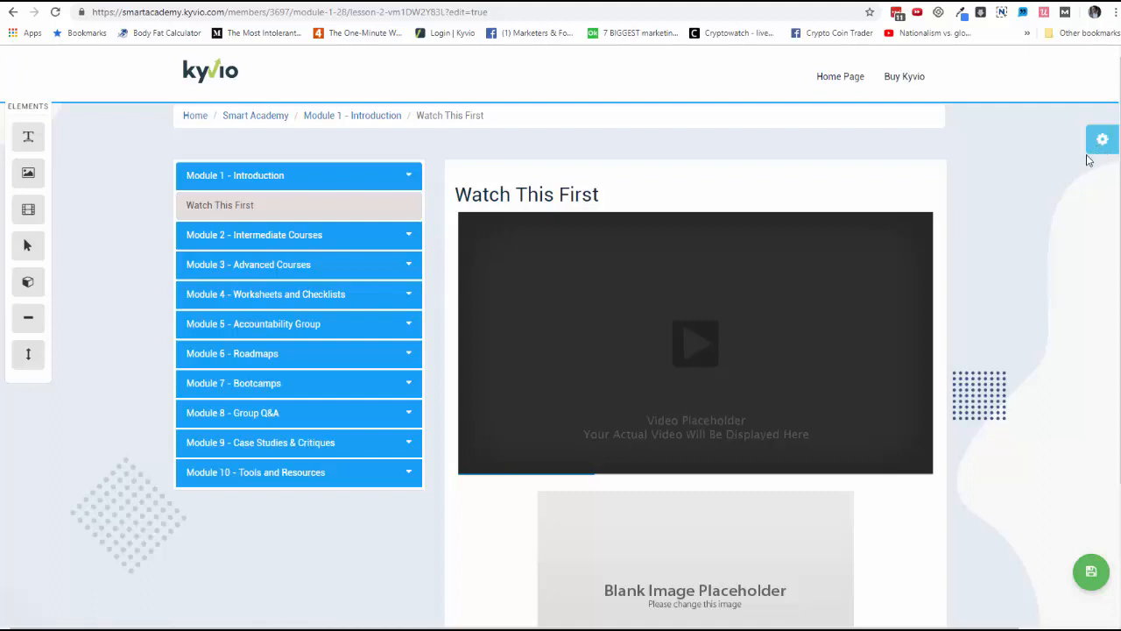
{"action": "left_click", "coordinate": [1100, 150]}
{"action": "mouse_move", "coordinate": [882, 512]}
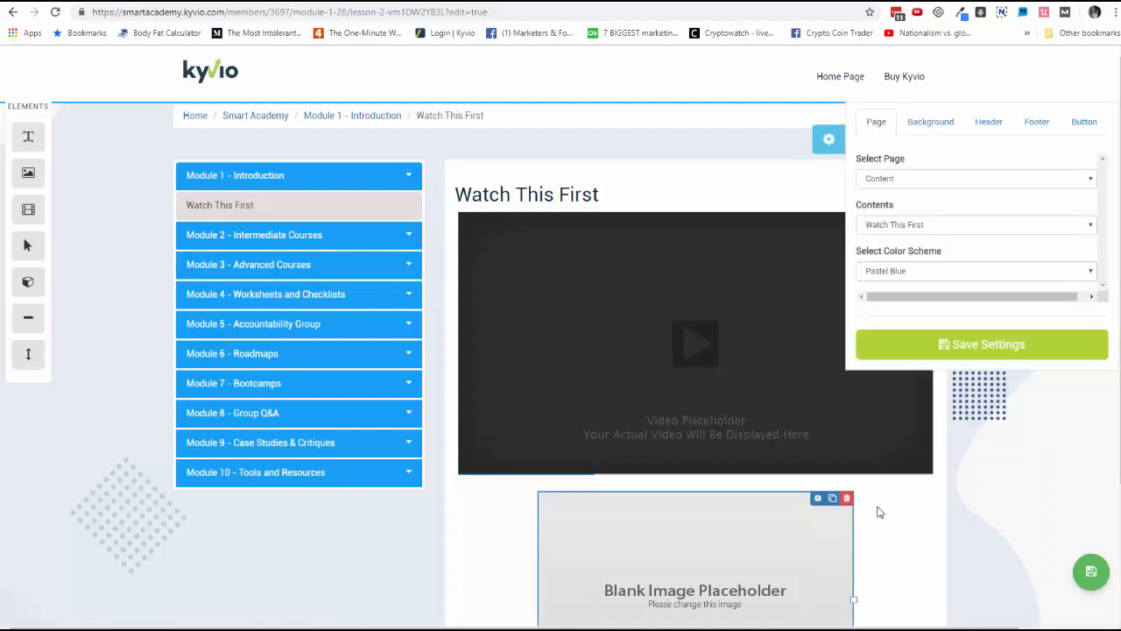
Step: Delete the blank image placeholder below the lesson's video
{"action": "left_click", "coordinate": [848, 501]}
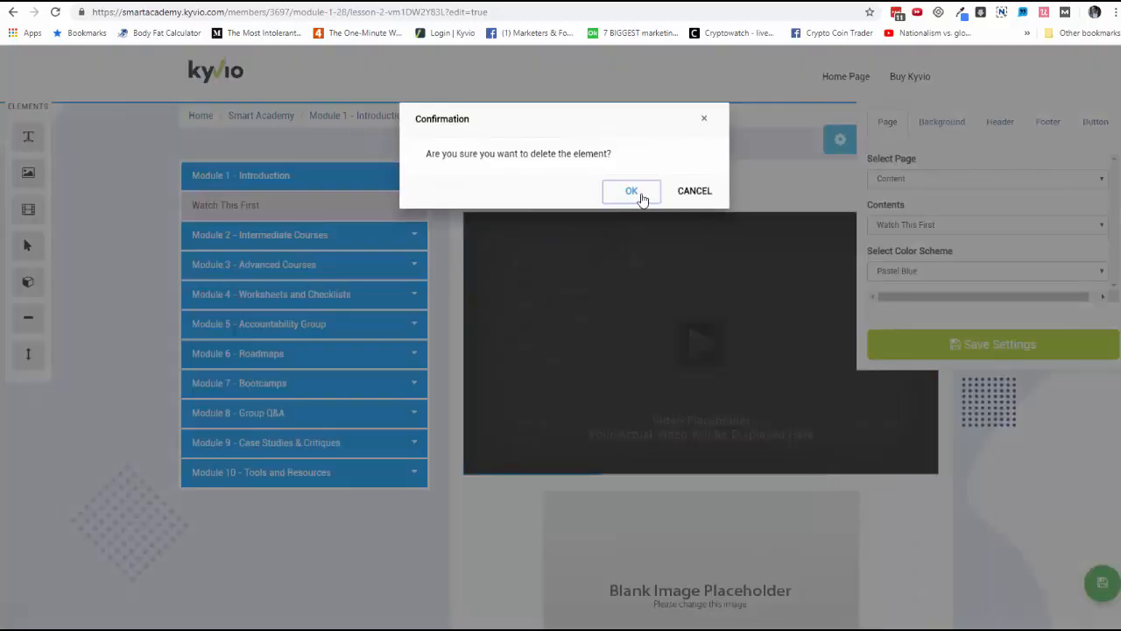
{"action": "left_click", "coordinate": [693, 192]}
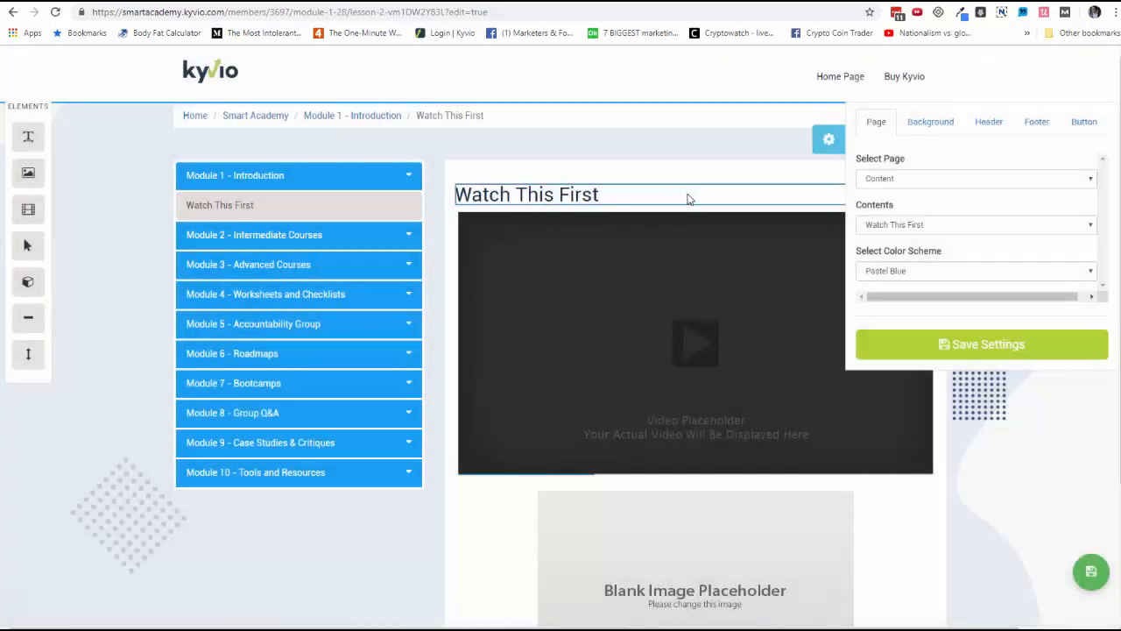
{"action": "mouse_move", "coordinate": [835, 524]}
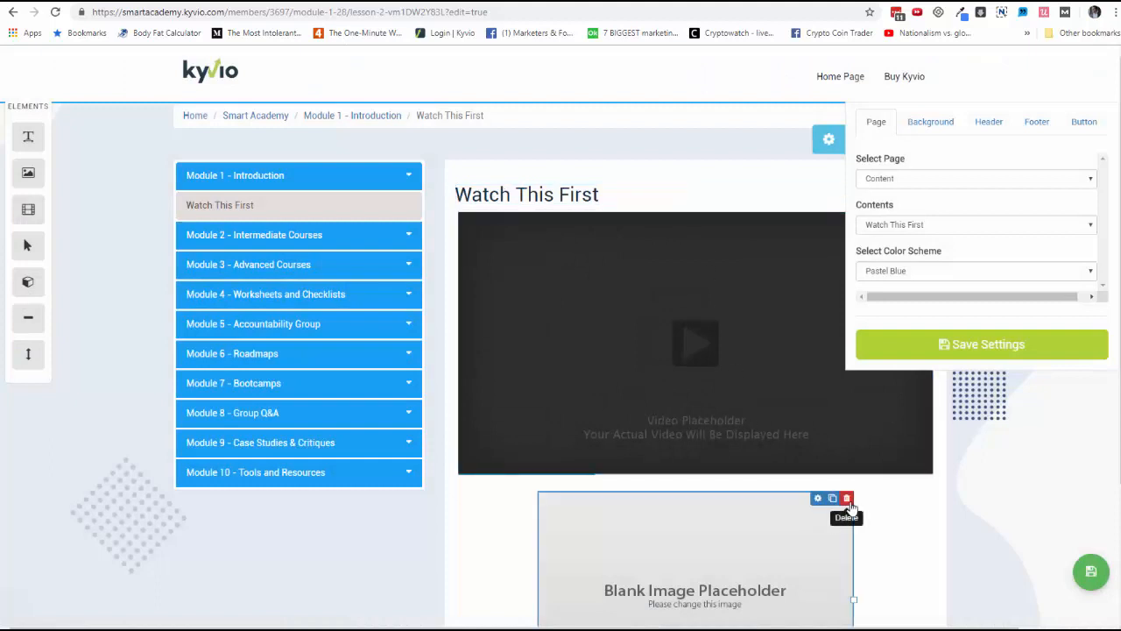
{"action": "left_click", "coordinate": [847, 499]}
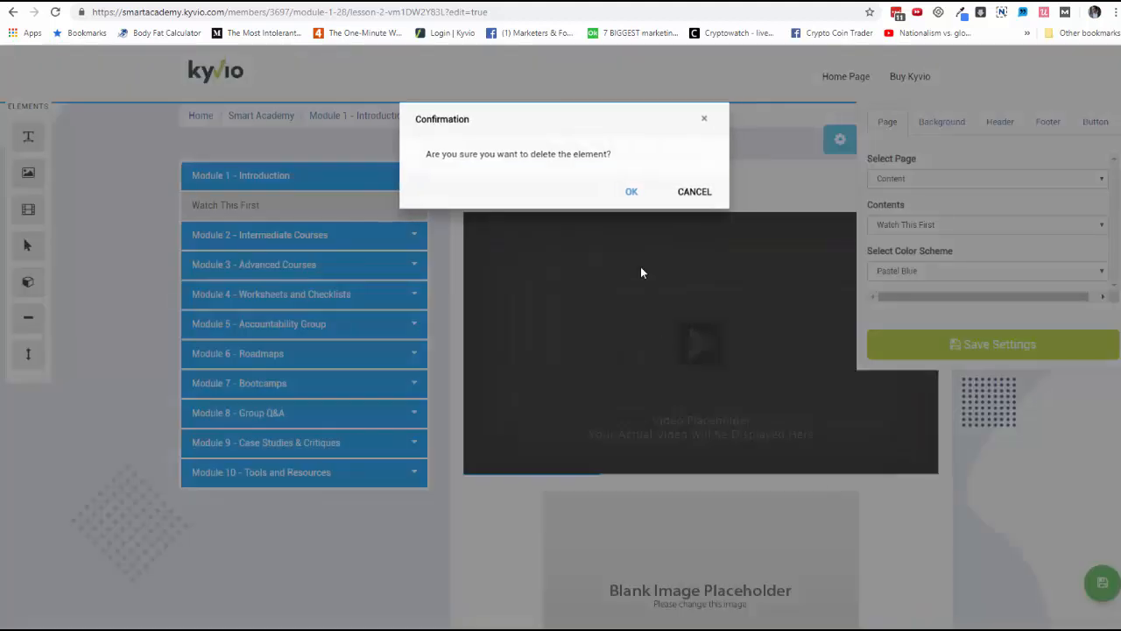
{"action": "left_click", "coordinate": [634, 193]}
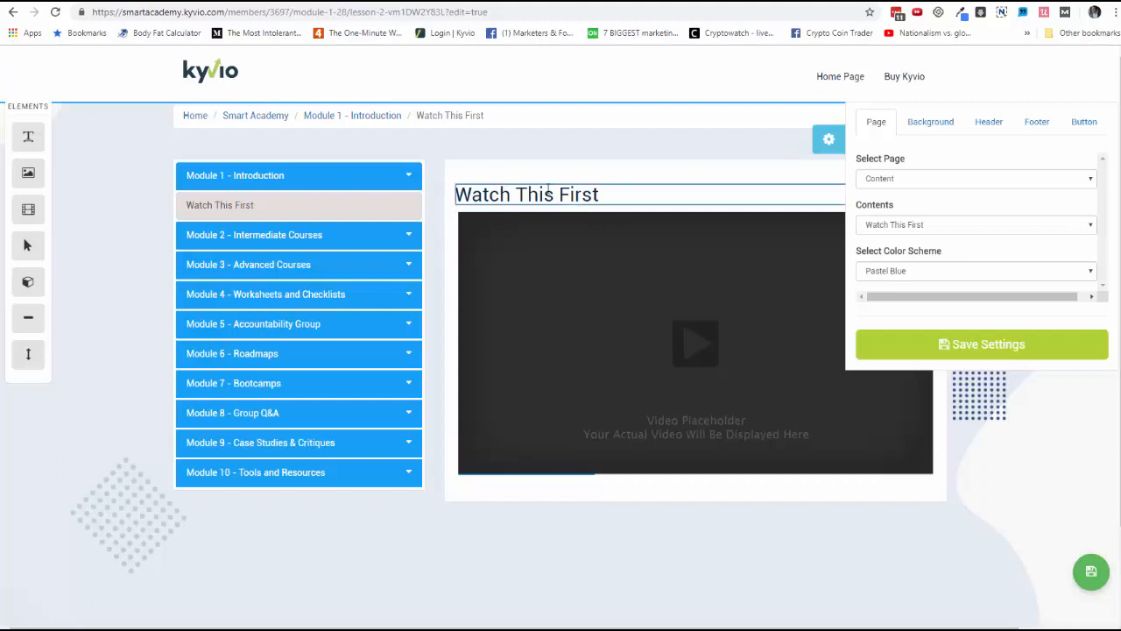
Step: Exit the lesson editor, view the content drip and expiration settings of Watch This First, and cancel them
{"action": "mouse_move", "coordinate": [1095, 524]}
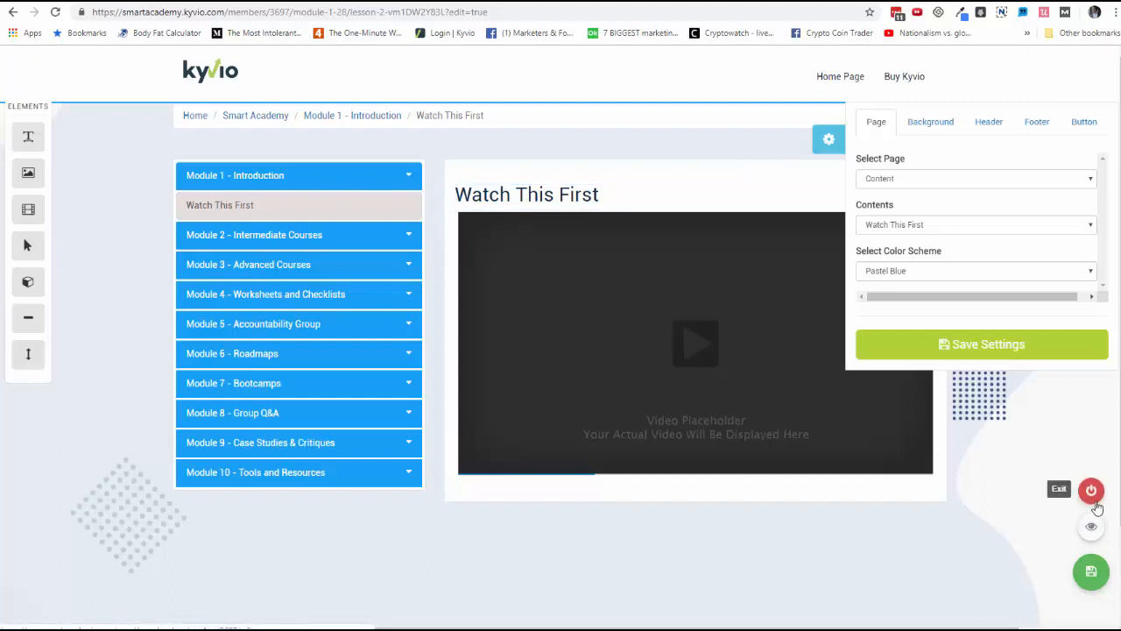
{"action": "left_click", "coordinate": [1094, 501]}
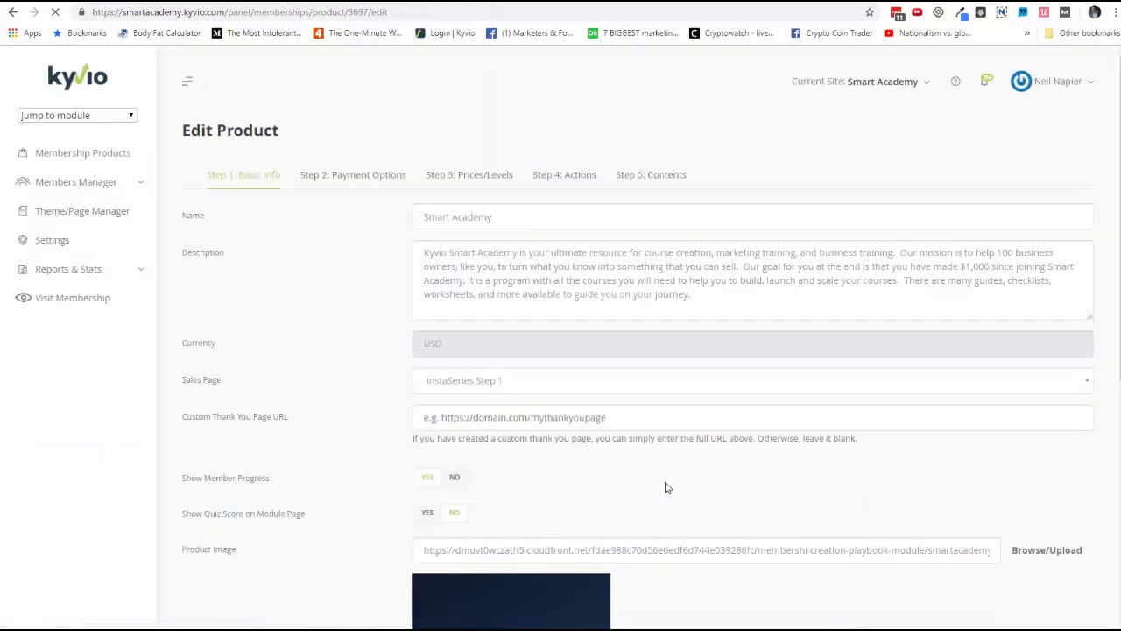
{"action": "left_click", "coordinate": [624, 174]}
{"action": "scroll", "coordinate": [854, 476], "scroll_direction": "down", "scroll_amount": 3}
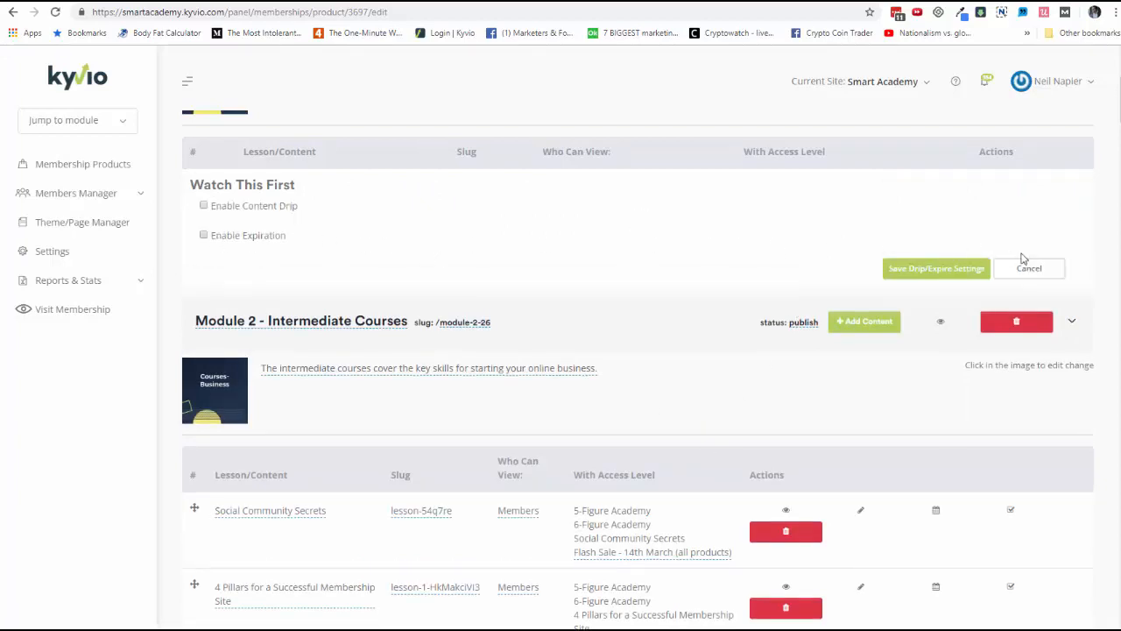
{"action": "left_click", "coordinate": [1042, 268]}
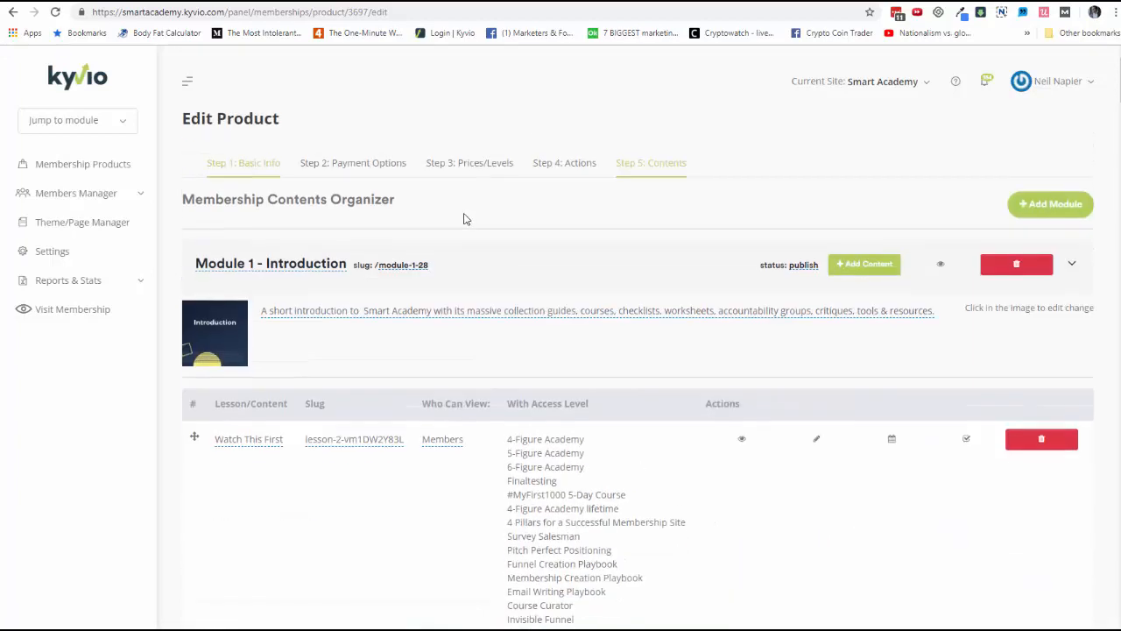
Step: Review the Smart Academy product's purchase actions and price levels, and expand the members manager options
{"action": "left_click", "coordinate": [558, 184]}
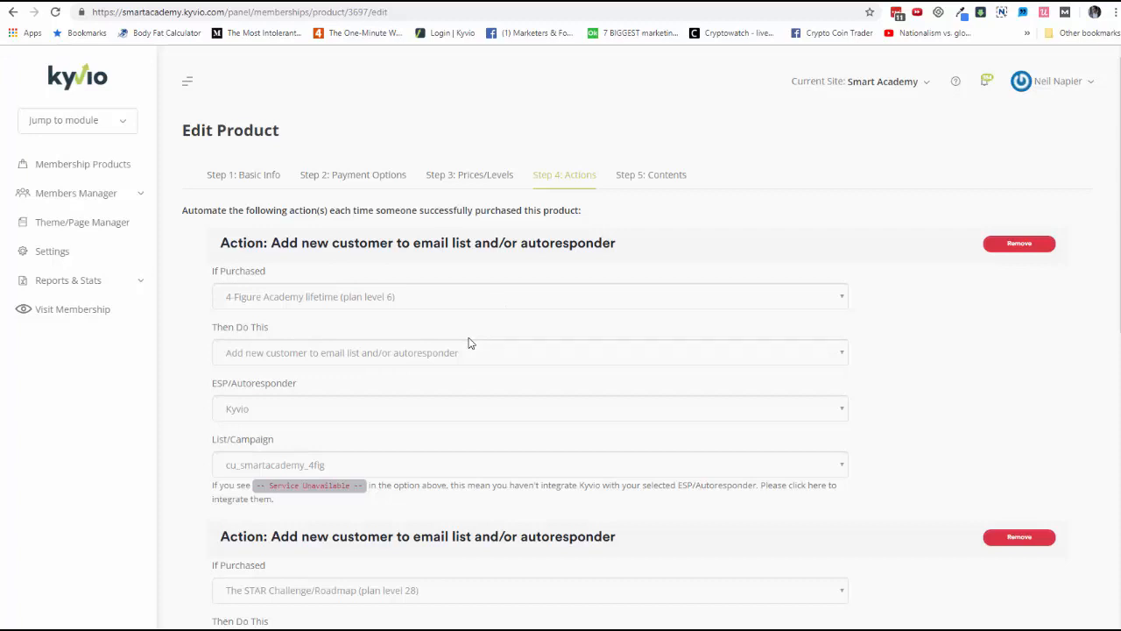
{"action": "left_click", "coordinate": [479, 184]}
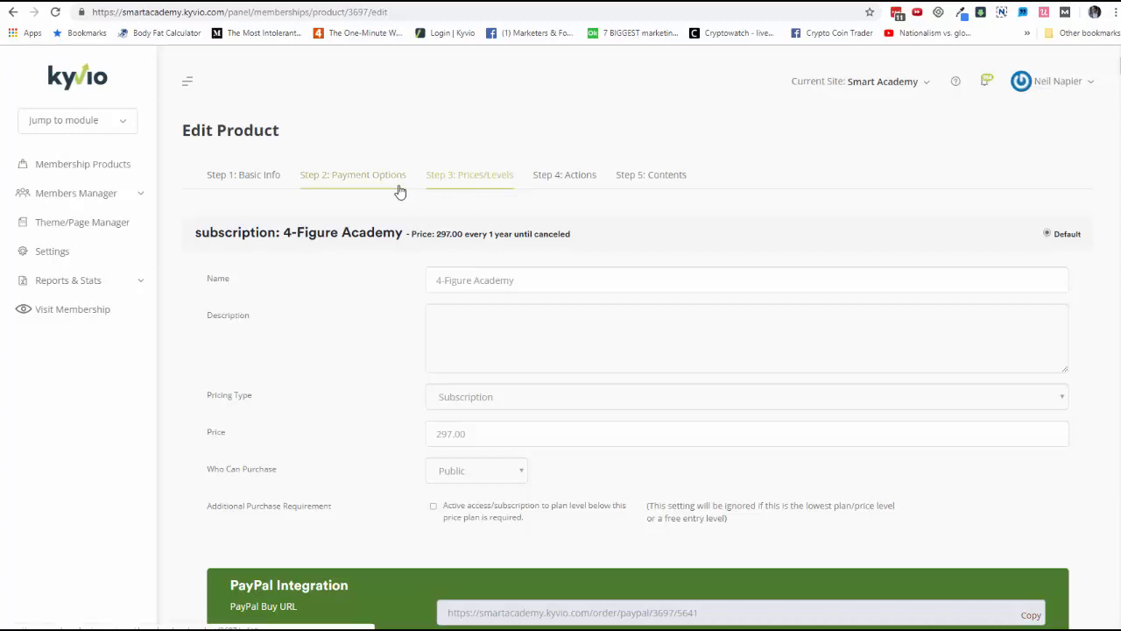
{"action": "left_click", "coordinate": [137, 193]}
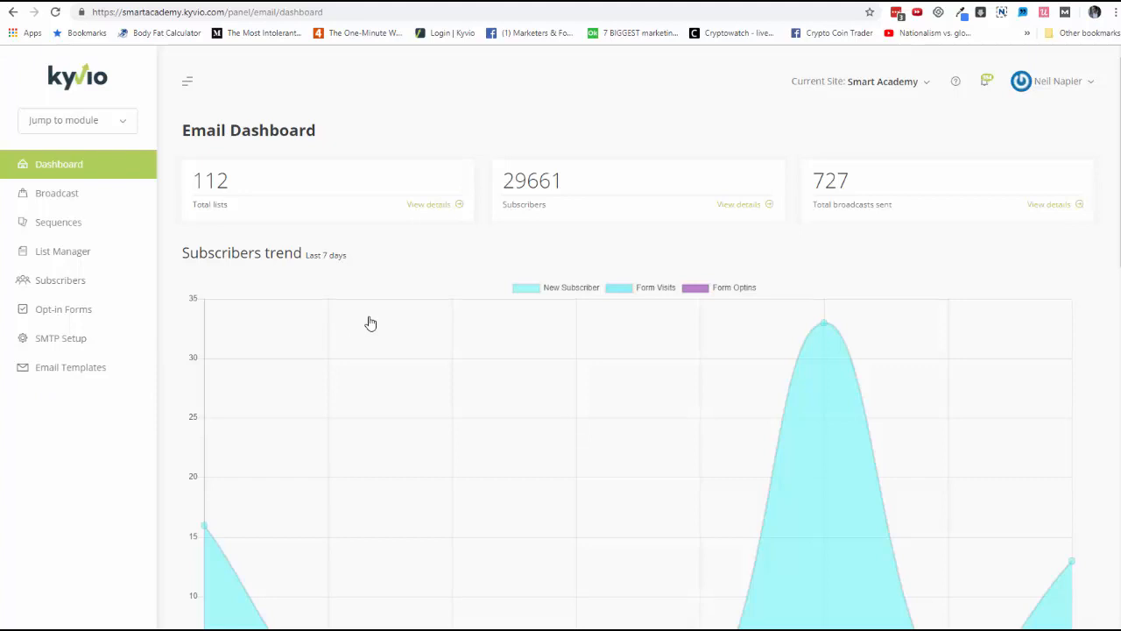
Step: View the help and support options from the email dashboard and close them
{"action": "left_click", "coordinate": [957, 82]}
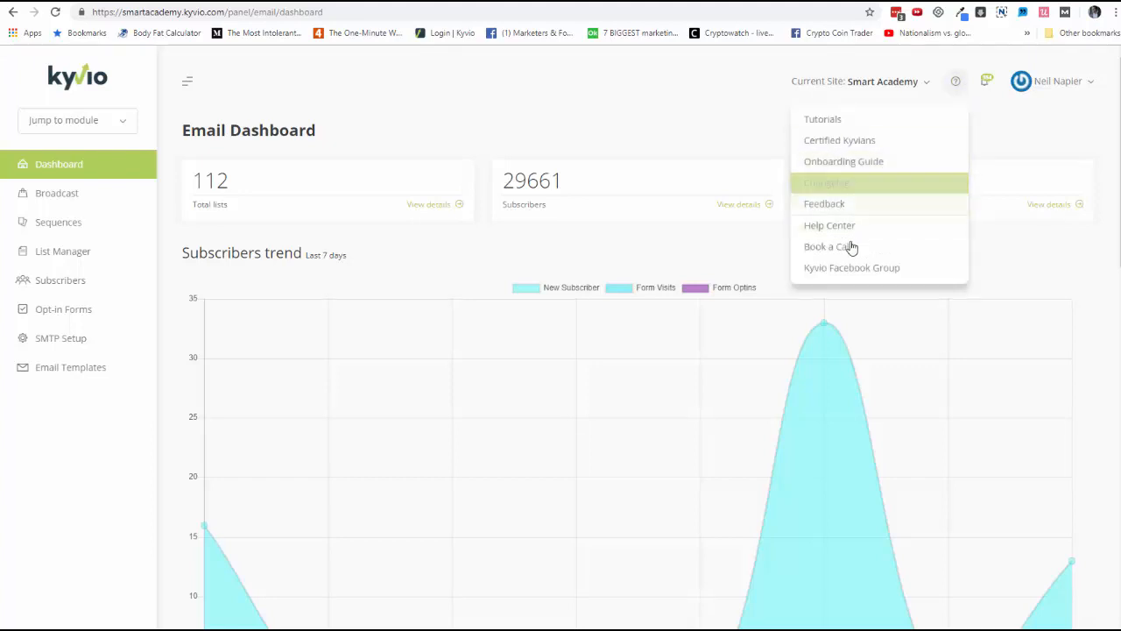
{"action": "left_click", "coordinate": [589, 91]}
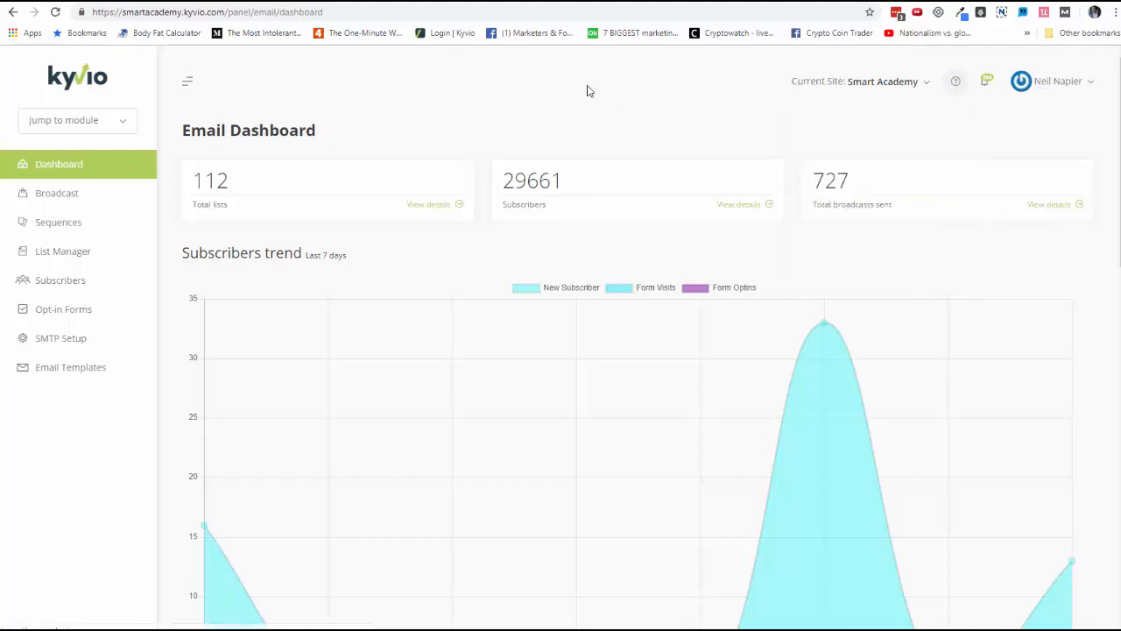
Step: Open the email list manager and look at its segments and automations
{"action": "left_click", "coordinate": [91, 258]}
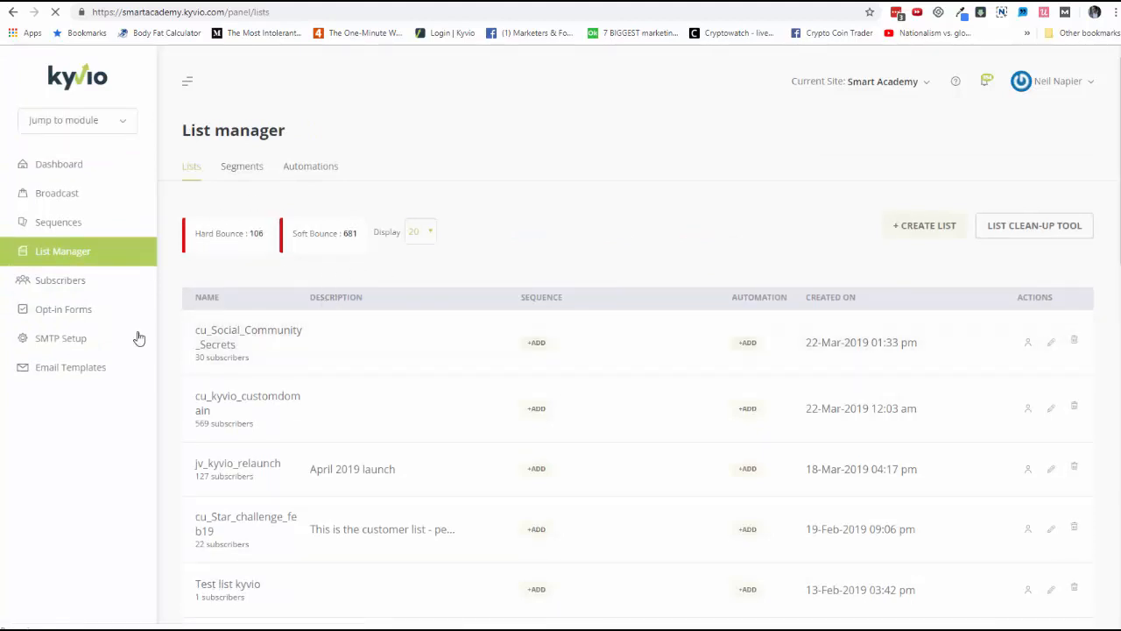
{"action": "left_click", "coordinate": [229, 178]}
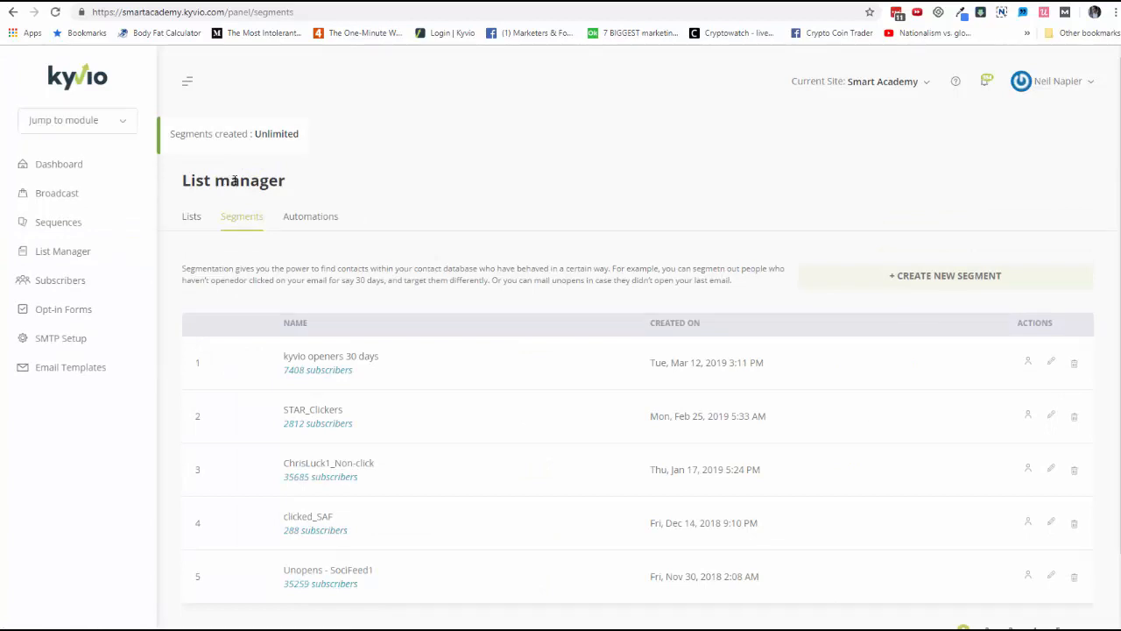
{"action": "left_click", "coordinate": [325, 227]}
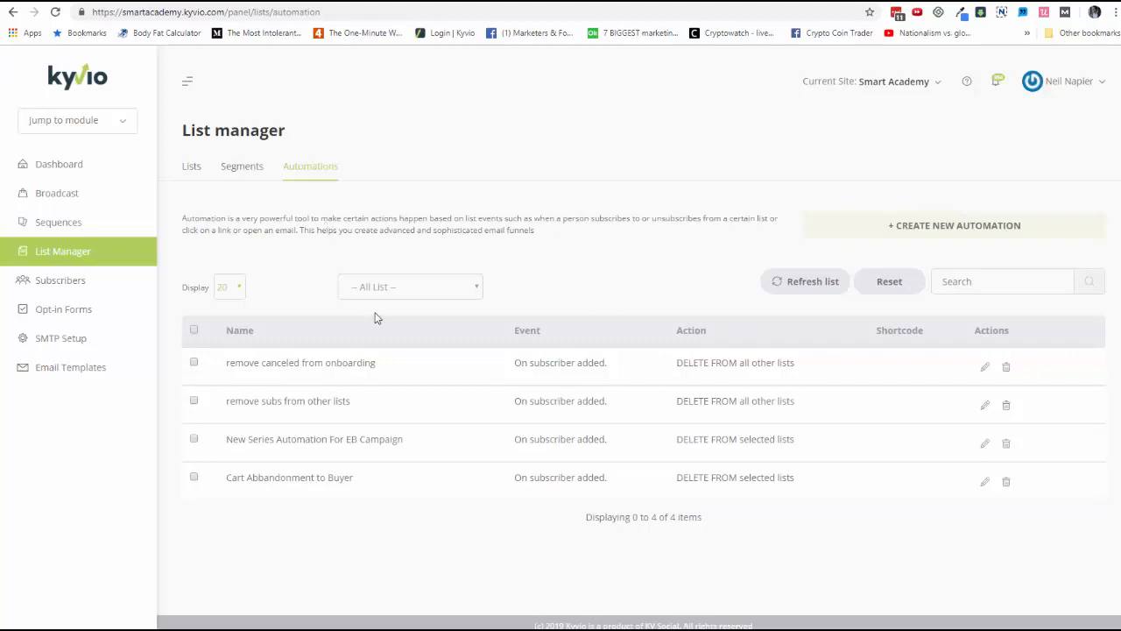
Step: Look through the email sequences and open the Onboarding sequence for editing
{"action": "left_click", "coordinate": [104, 226]}
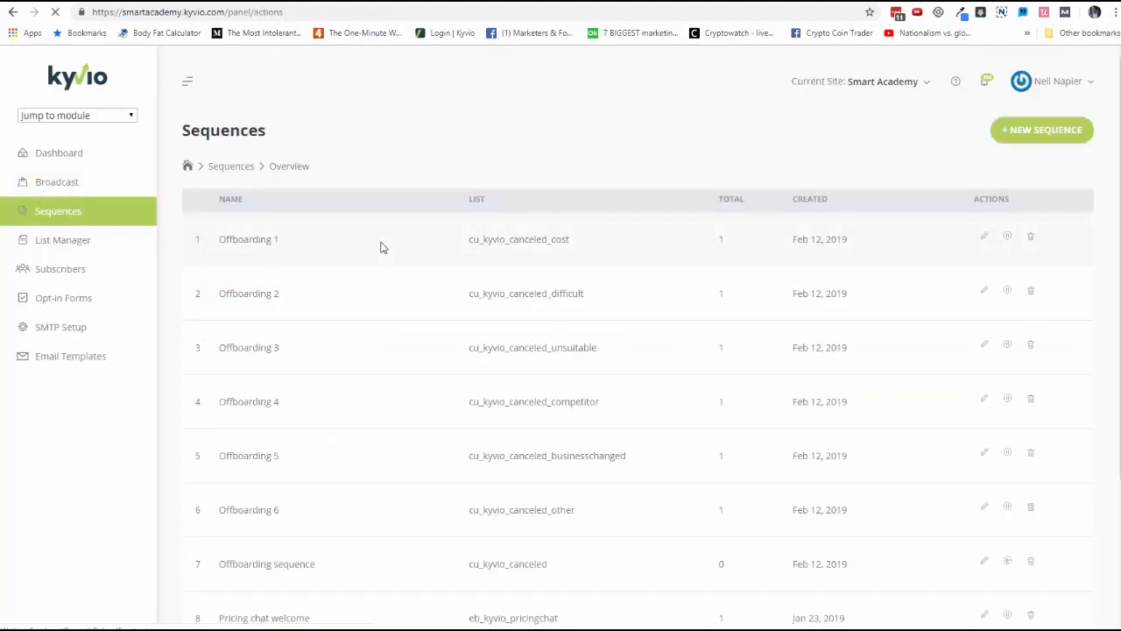
{"action": "scroll", "coordinate": [409, 347], "scroll_direction": "down", "scroll_amount": 2}
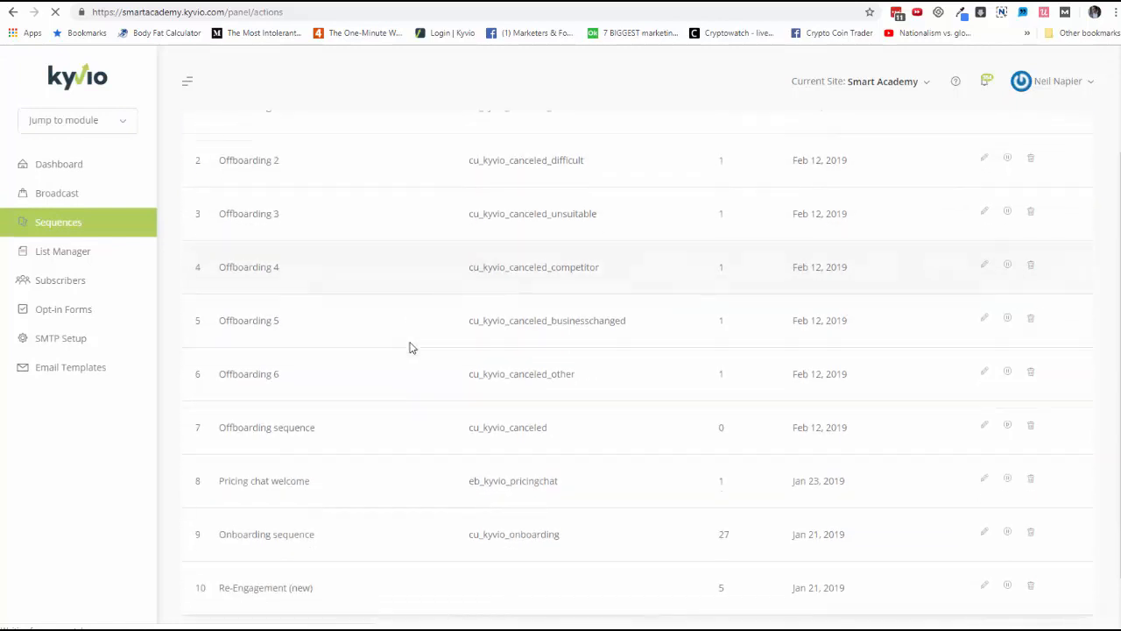
{"action": "scroll", "coordinate": [412, 348], "scroll_direction": "down", "scroll_amount": 1}
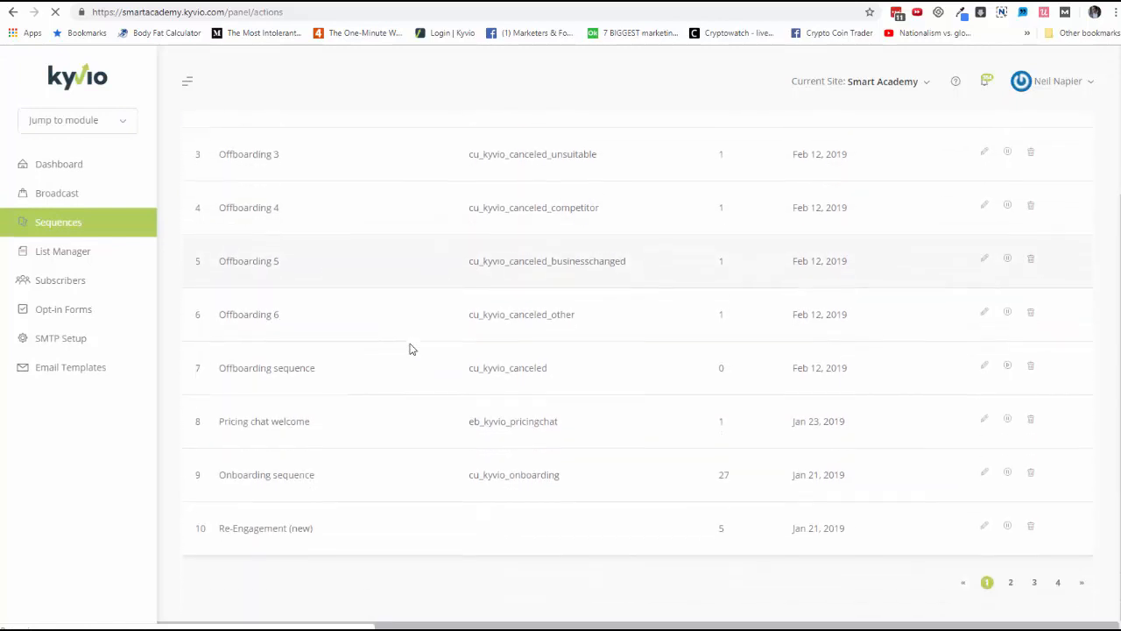
{"action": "left_click", "coordinate": [986, 468]}
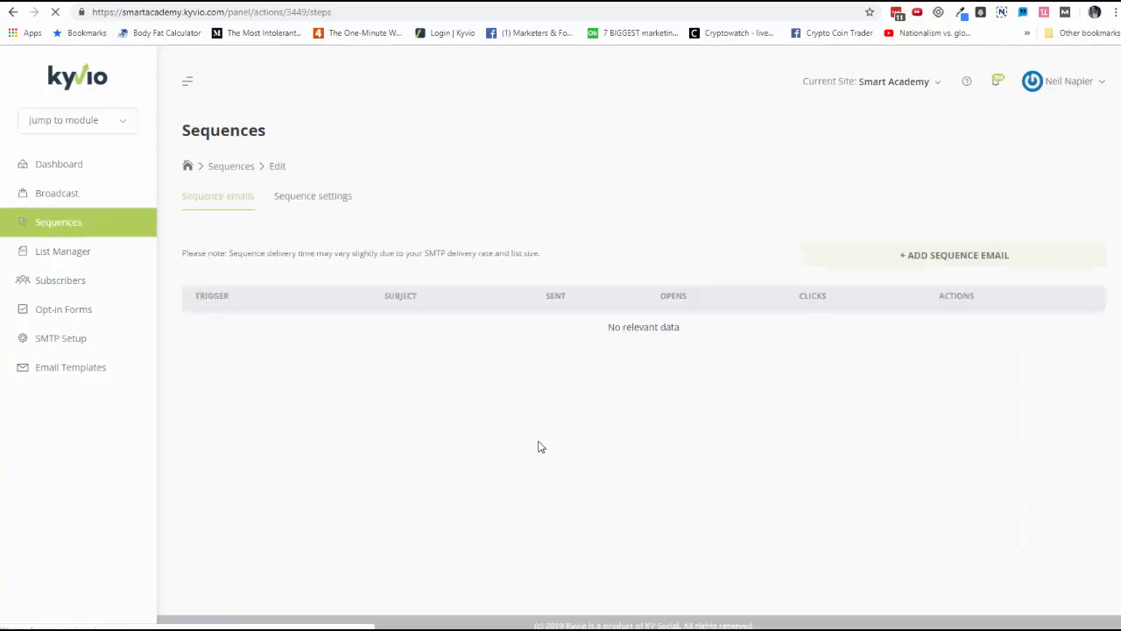
Step: Look through the Onboarding sequence's scheduled emails down to the first day after subscription
{"action": "scroll", "coordinate": [547, 447], "scroll_direction": "down", "scroll_amount": 6}
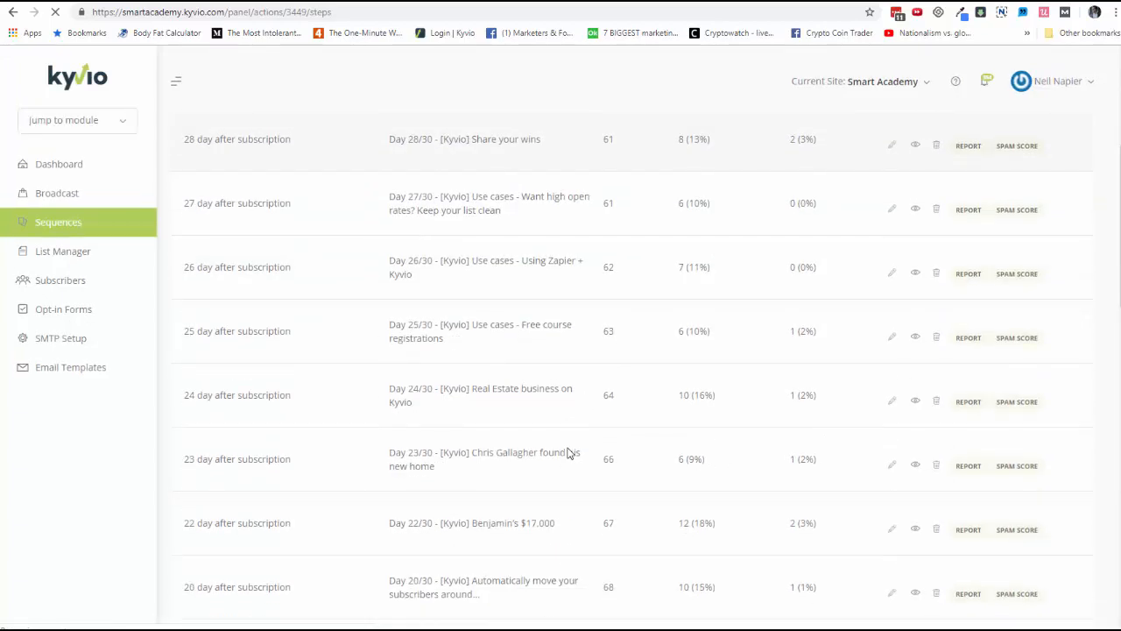
{"action": "scroll", "coordinate": [567, 453], "scroll_direction": "down", "scroll_amount": 10}
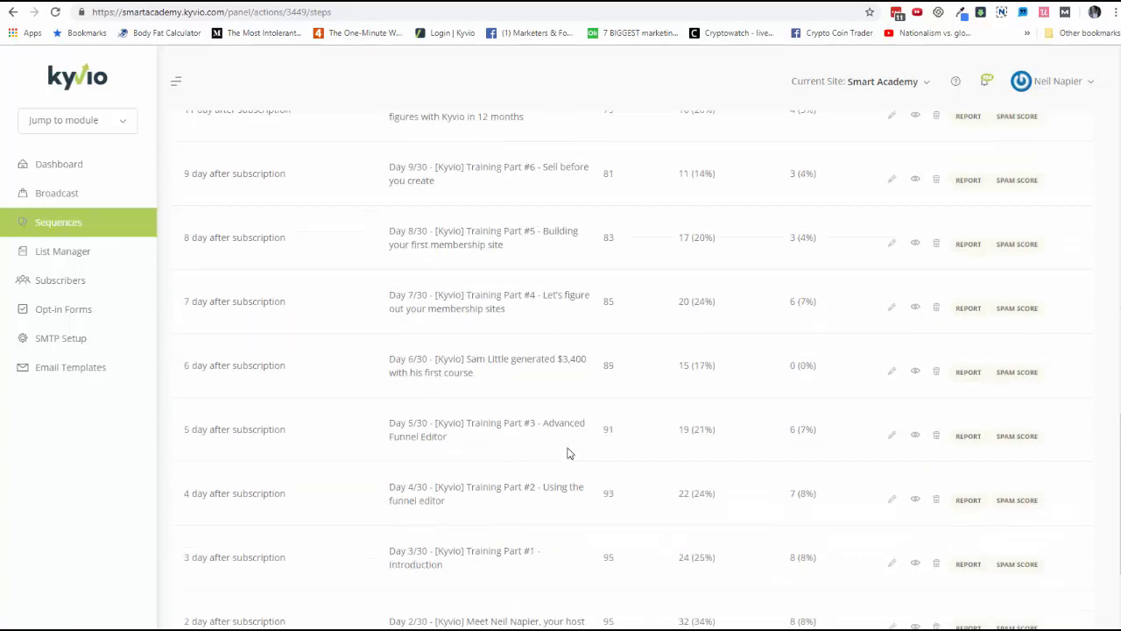
{"action": "scroll", "coordinate": [566, 453], "scroll_direction": "down", "scroll_amount": 3}
{"action": "scroll", "coordinate": [648, 460], "scroll_direction": "up", "scroll_amount": 1}
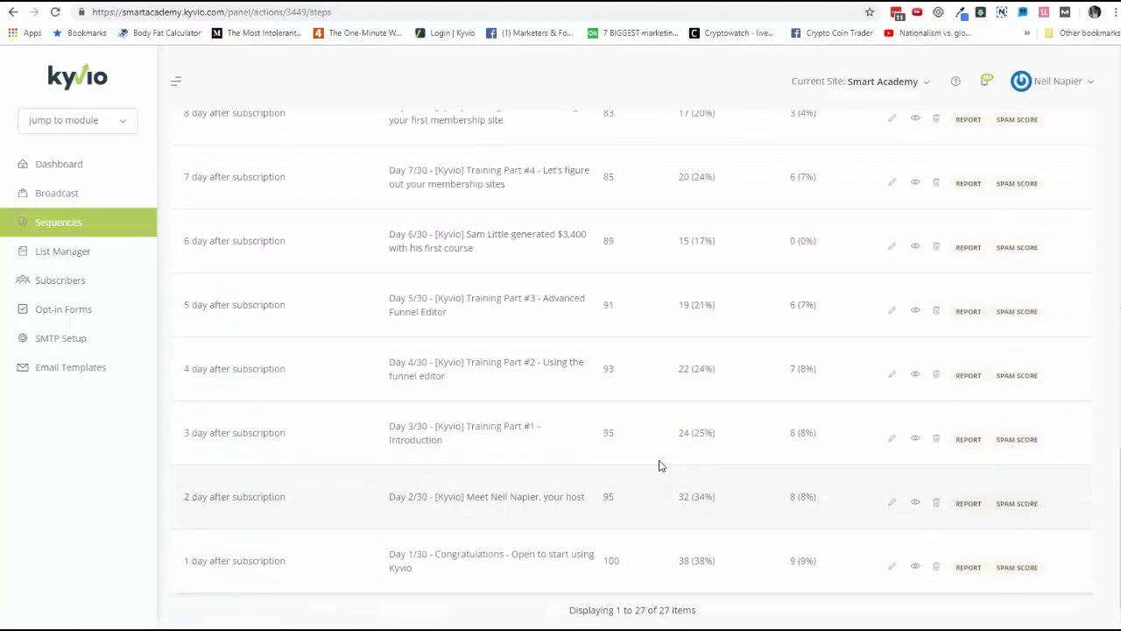
{"action": "middle_click", "coordinate": [762, 459]}
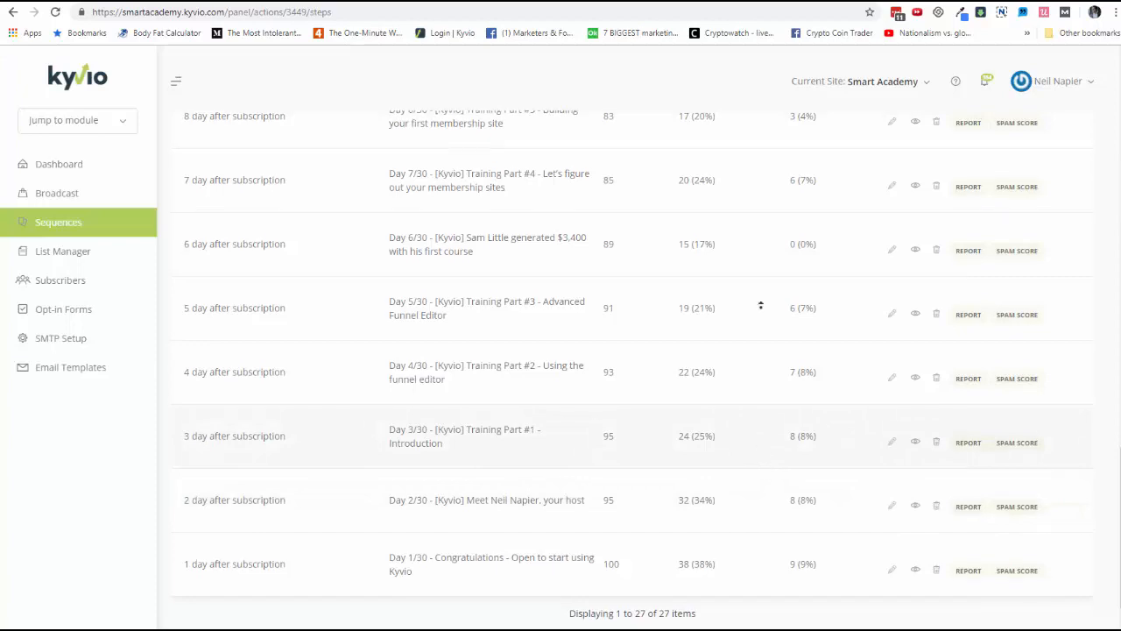
Step: Start a new broadcast campaign and examine its recipient, subject, email content and sending options
{"action": "left_click", "coordinate": [99, 201]}
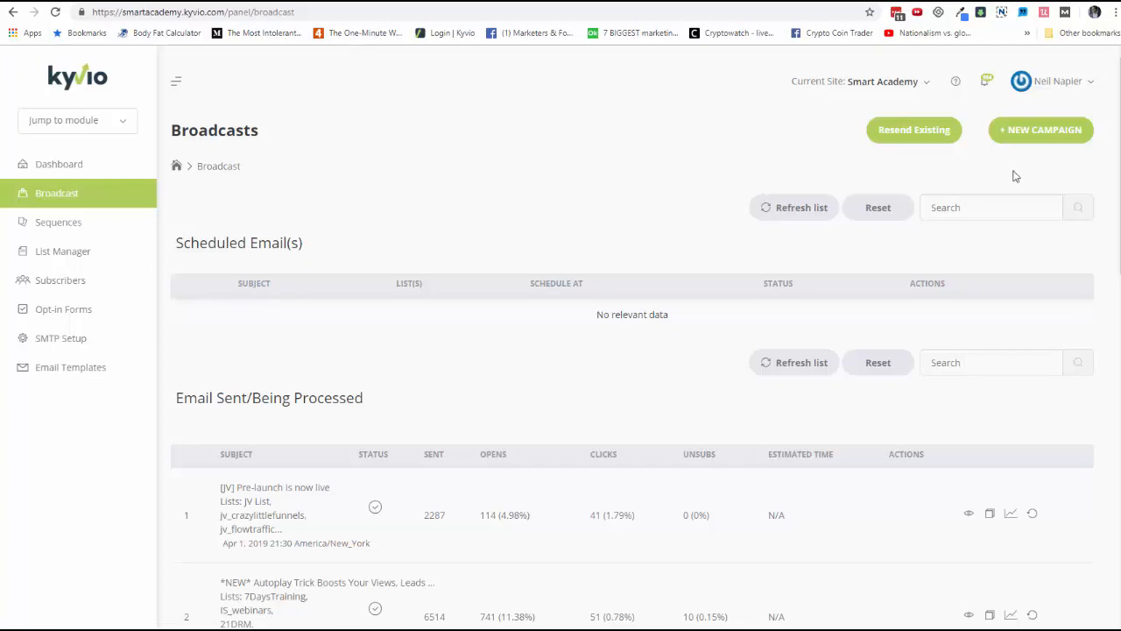
{"action": "left_click", "coordinate": [1046, 140]}
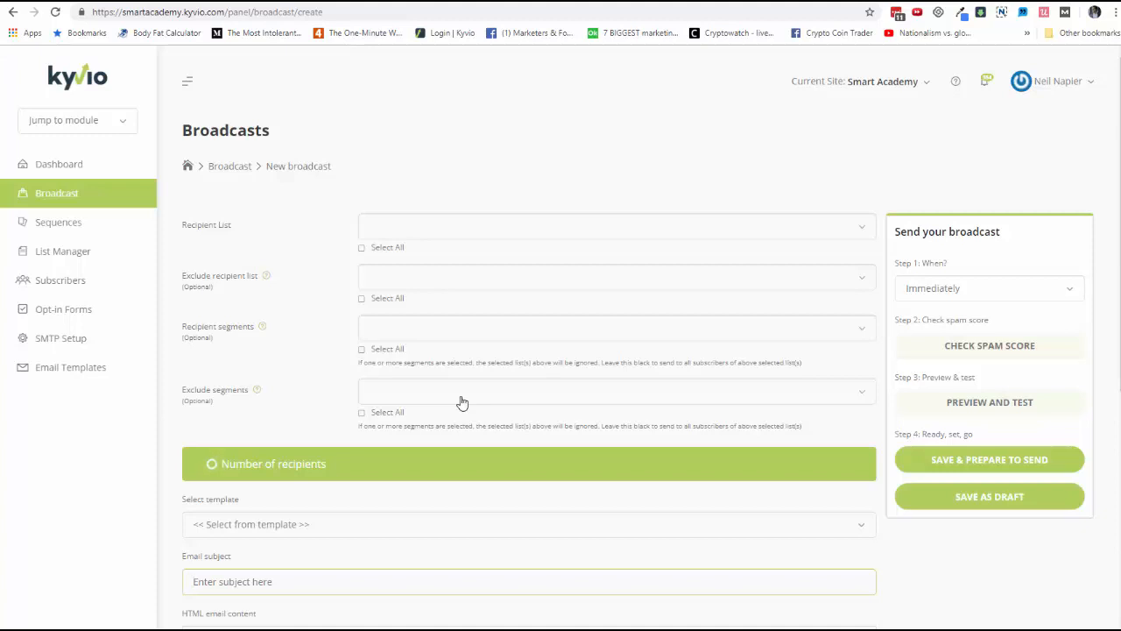
{"action": "scroll", "coordinate": [462, 402], "scroll_direction": "down", "scroll_amount": 5}
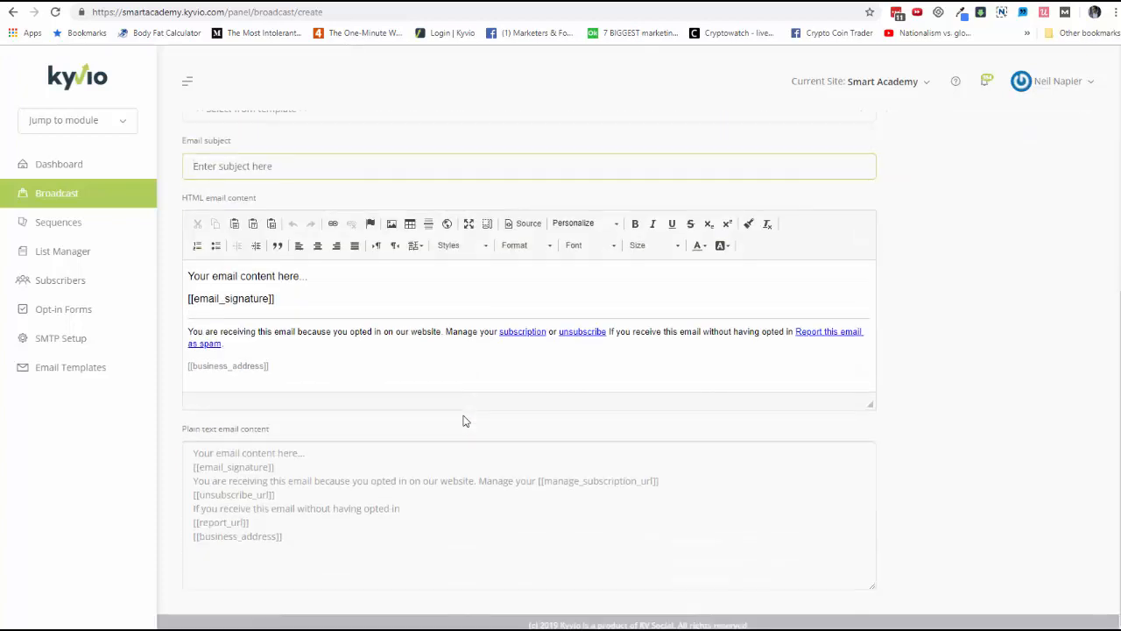
{"action": "scroll", "coordinate": [465, 422], "scroll_direction": "up", "scroll_amount": 5}
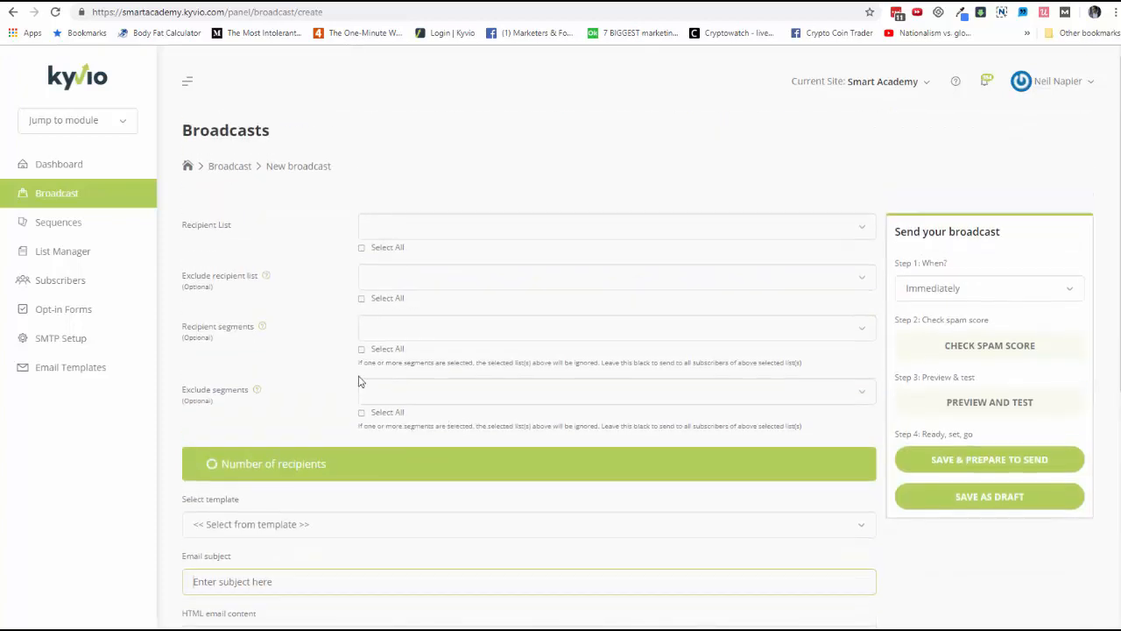